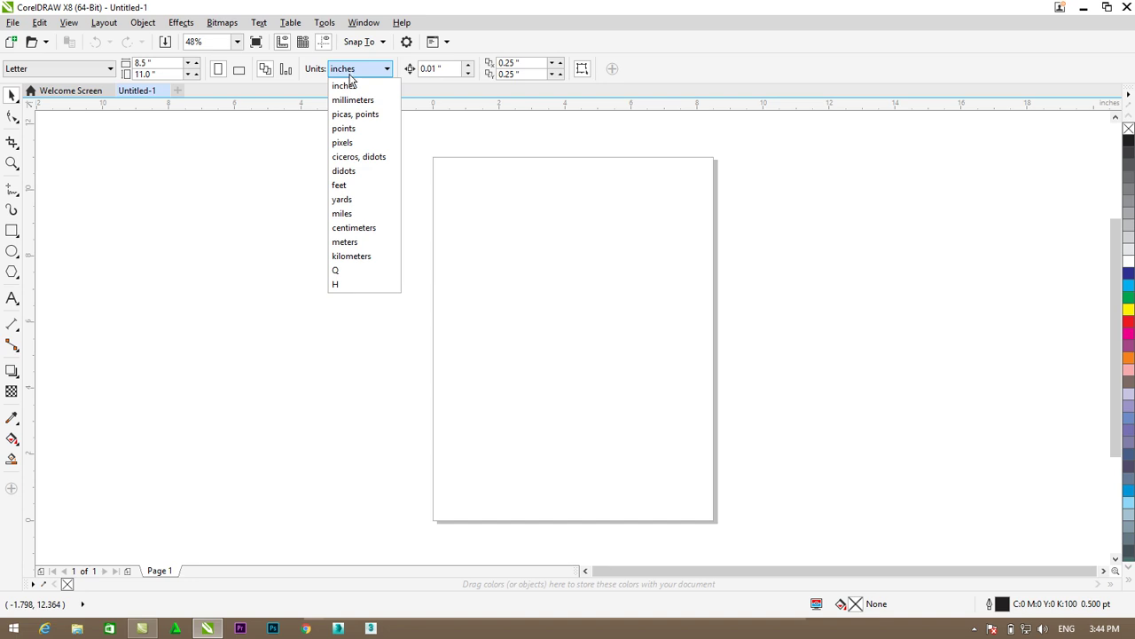
- Switch the drawing units to centimetres so the Letter page reads 21.59 × 27.94 cm
{"action": "left_click", "coordinate": [360, 227]}
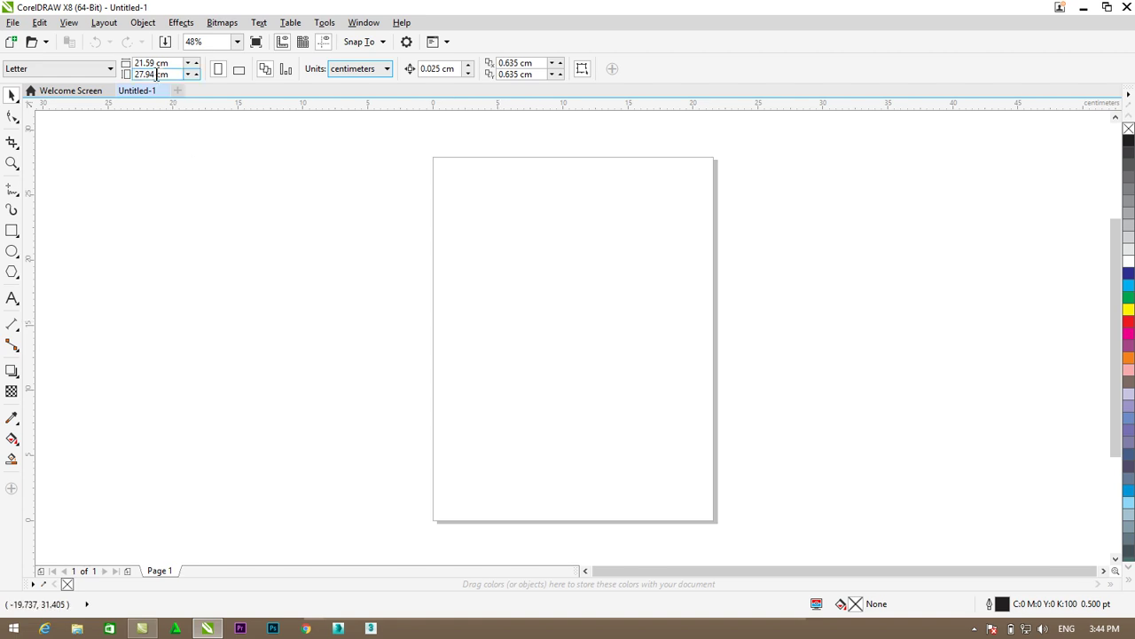
{"action": "double_click", "coordinate": [154, 63]}
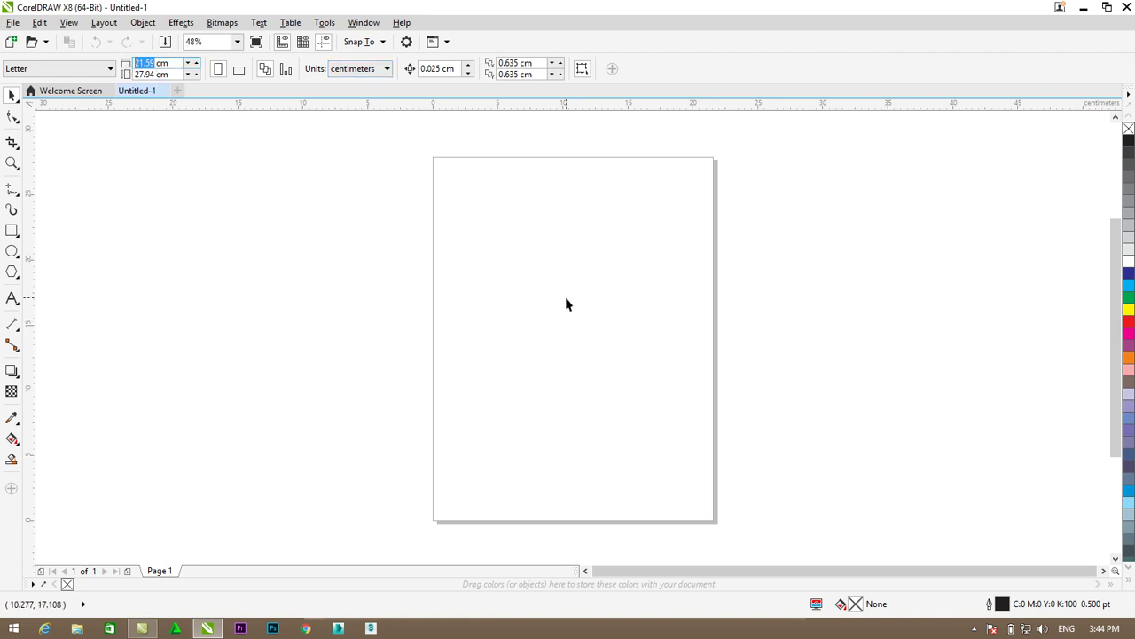
- Draw a rectangle in the middle of the page and size it to 3.5 × 2.5 cm
{"action": "left_click", "coordinate": [11, 231]}
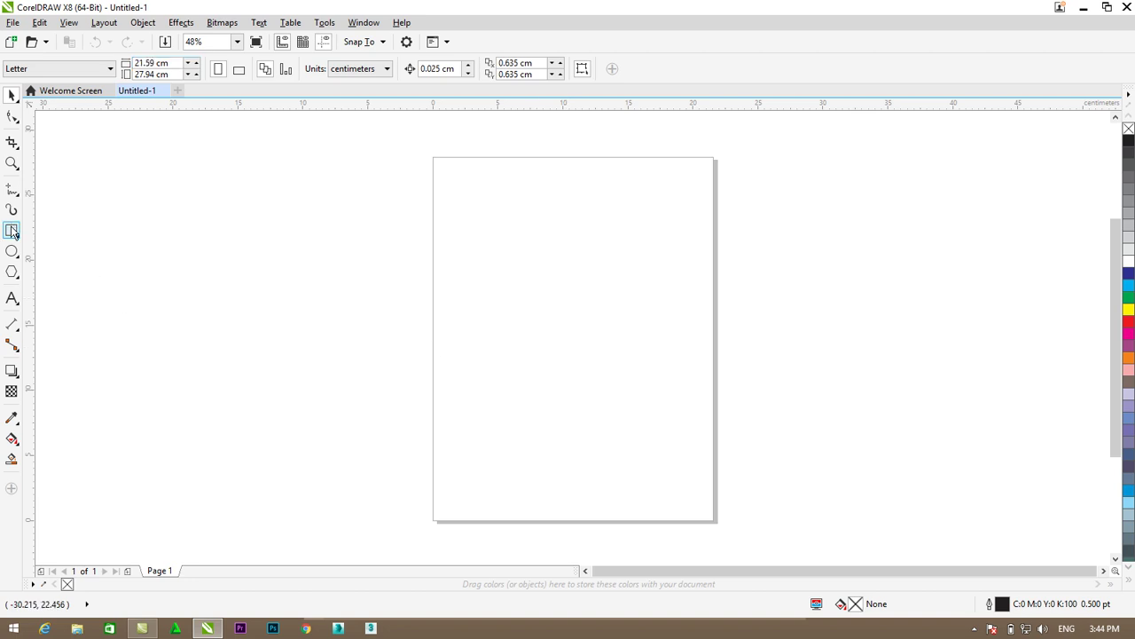
{"action": "mouse_move", "coordinate": [463, 255]}
{"action": "left_mouse_down"}
{"action": "mouse_move", "coordinate": [691, 367]}
{"action": "mouse_move", "coordinate": [702, 405]}
{"action": "left_mouse_up"}
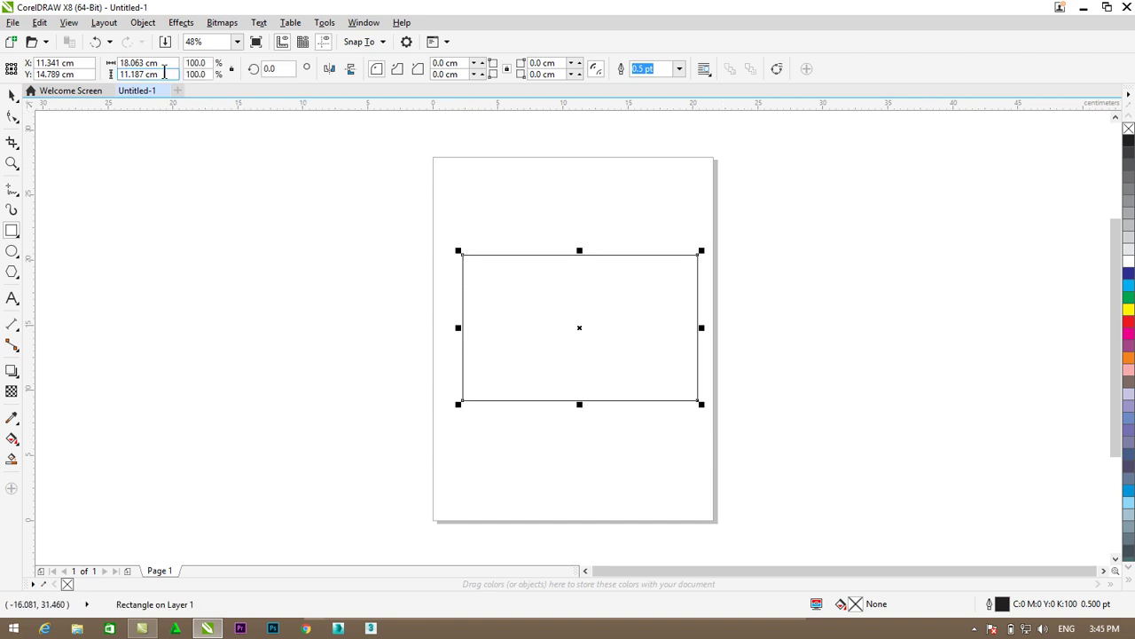
{"action": "left_click", "coordinate": [127, 63]}
{"action": "double_click", "coordinate": [144, 62]}
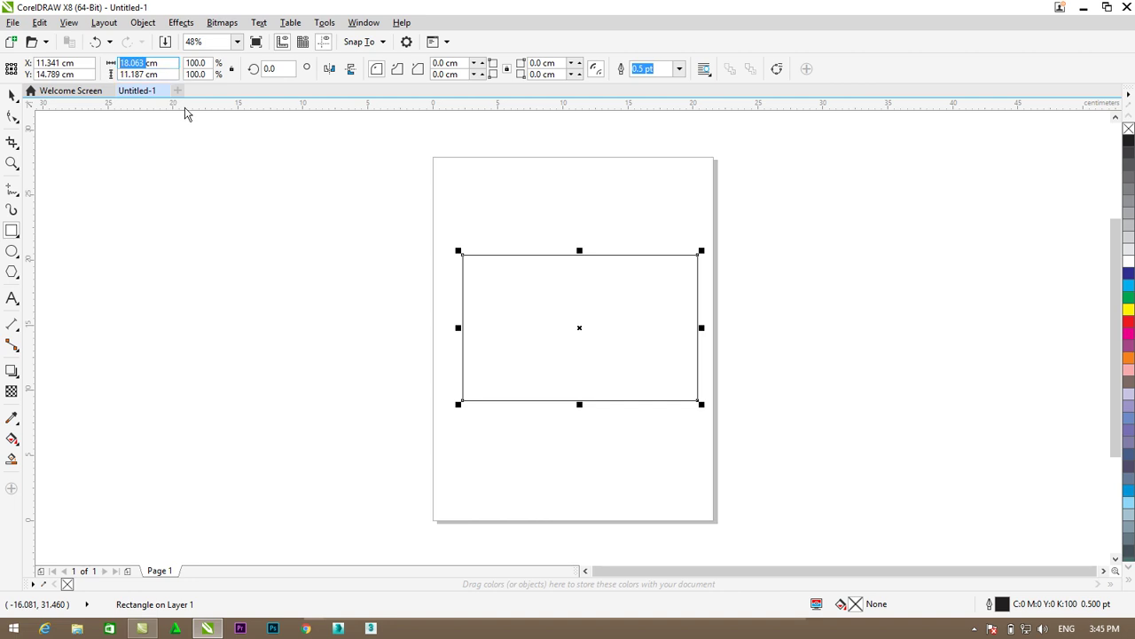
{"action": "type", "text": "3.5cm"}
{"action": "double_click", "coordinate": [144, 74]}
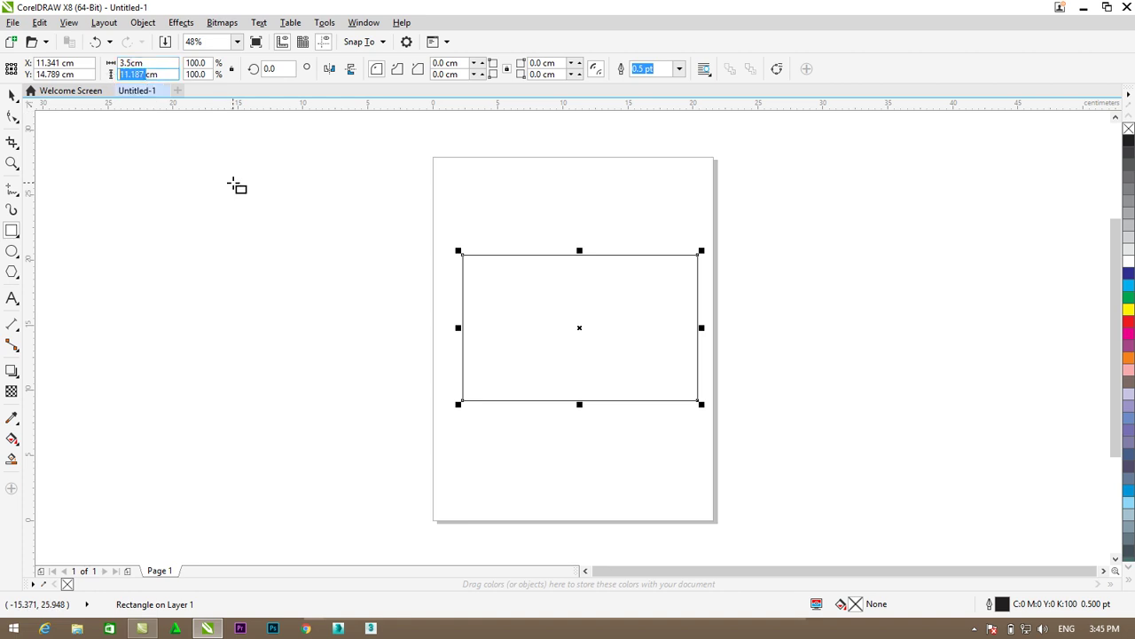
{"action": "type", "text": "2.5cm"}
{"action": "key", "text": "Return"}
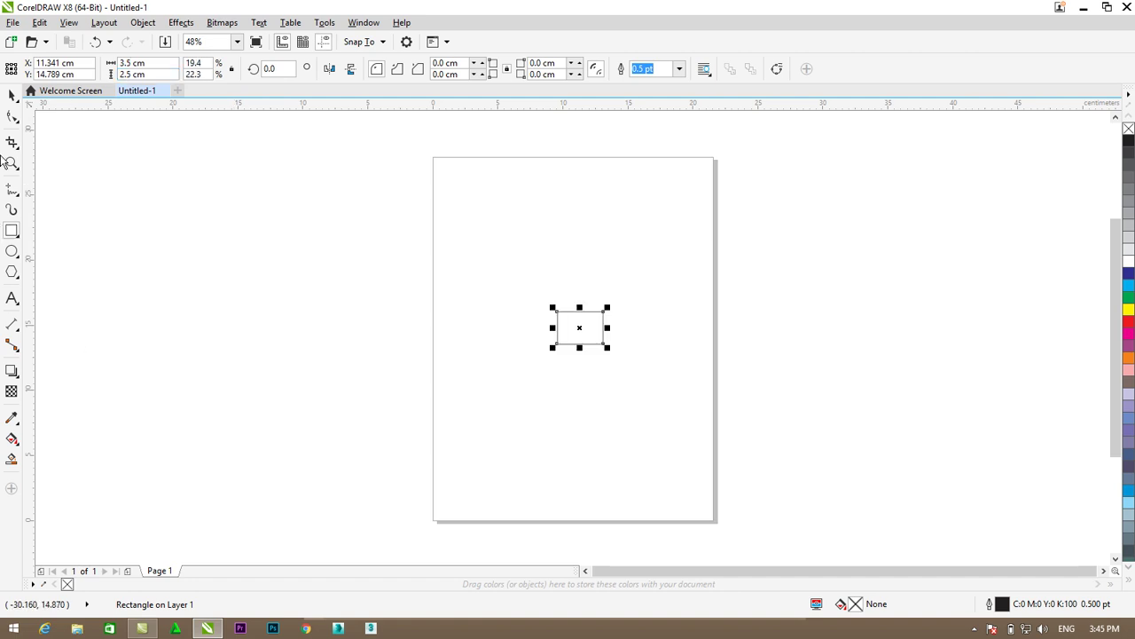
- Enlarge the rectangle by its handles to about 8.162 × 4.973 cm
{"action": "left_click", "coordinate": [539, 379]}
{"action": "scroll", "coordinate": [803, 274], "scroll_direction": "up", "scroll_amount": 4}
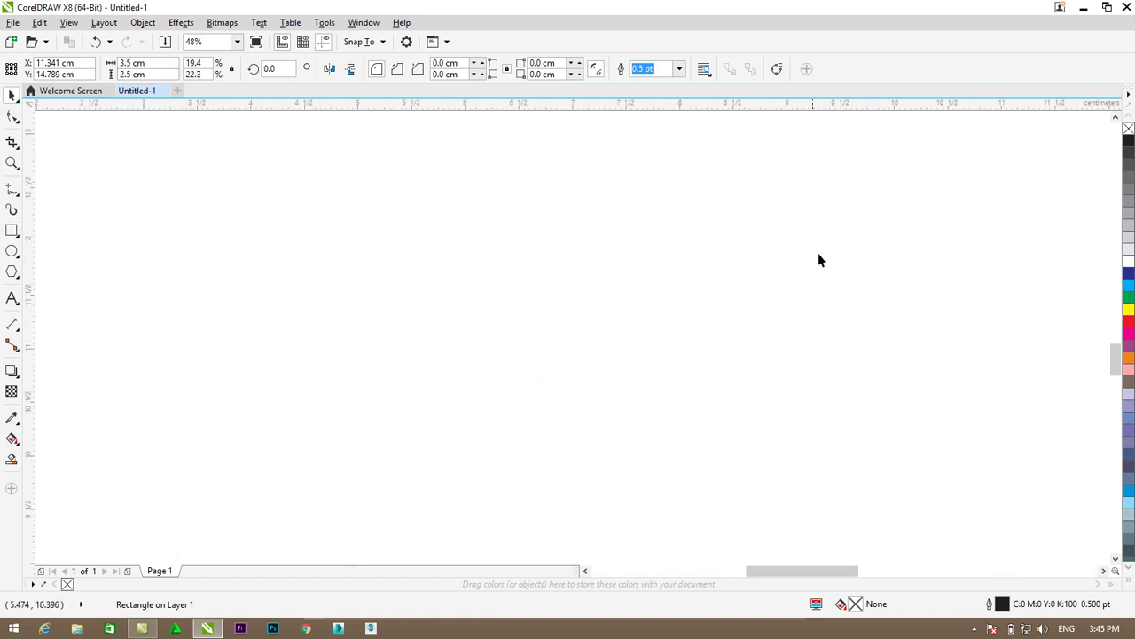
{"action": "scroll", "coordinate": [783, 275], "scroll_direction": "down", "scroll_amount": 2}
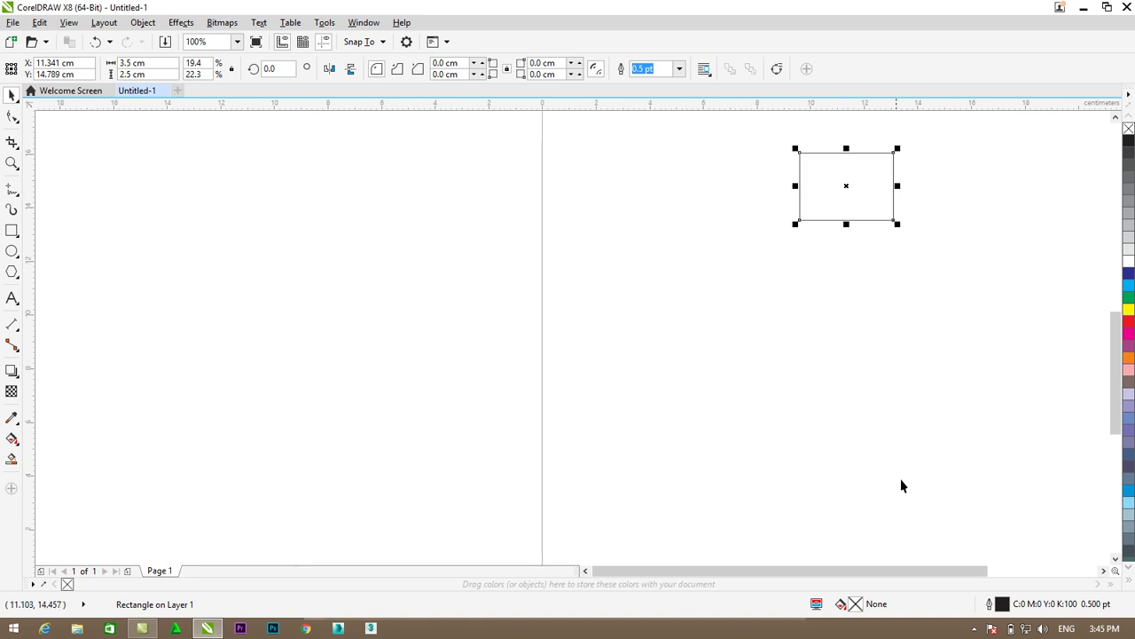
{"action": "left_click_drag", "start_coordinate": [911, 572], "coordinate": [931, 573]}
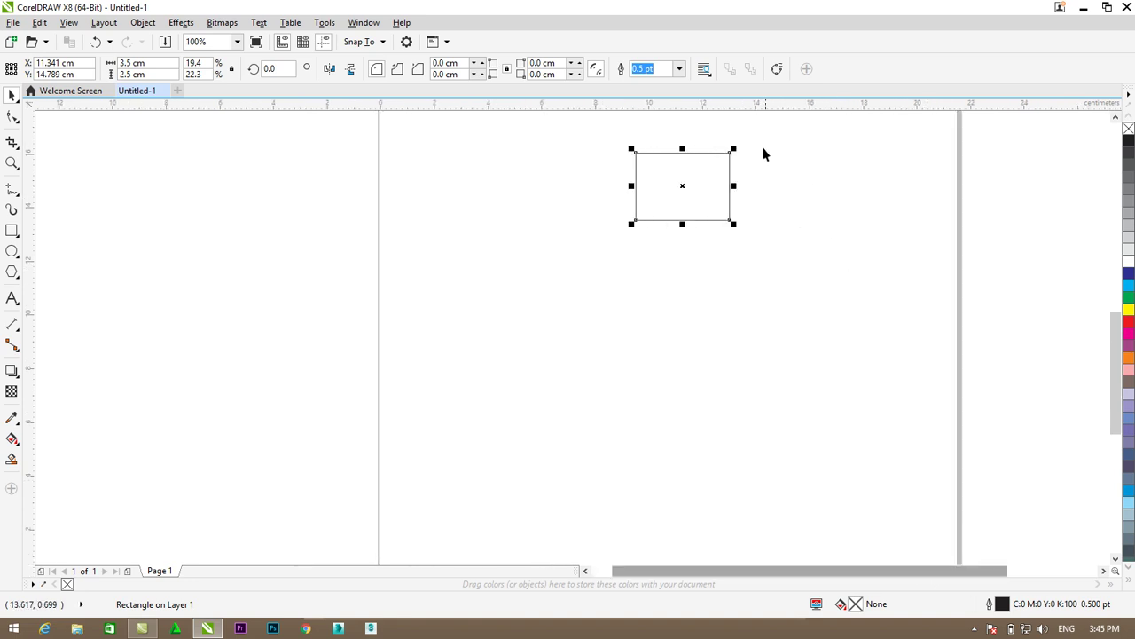
{"action": "scroll", "coordinate": [763, 152], "scroll_direction": "up", "scroll_amount": 2}
{"action": "scroll", "coordinate": [658, 160], "scroll_direction": "up", "scroll_amount": 2}
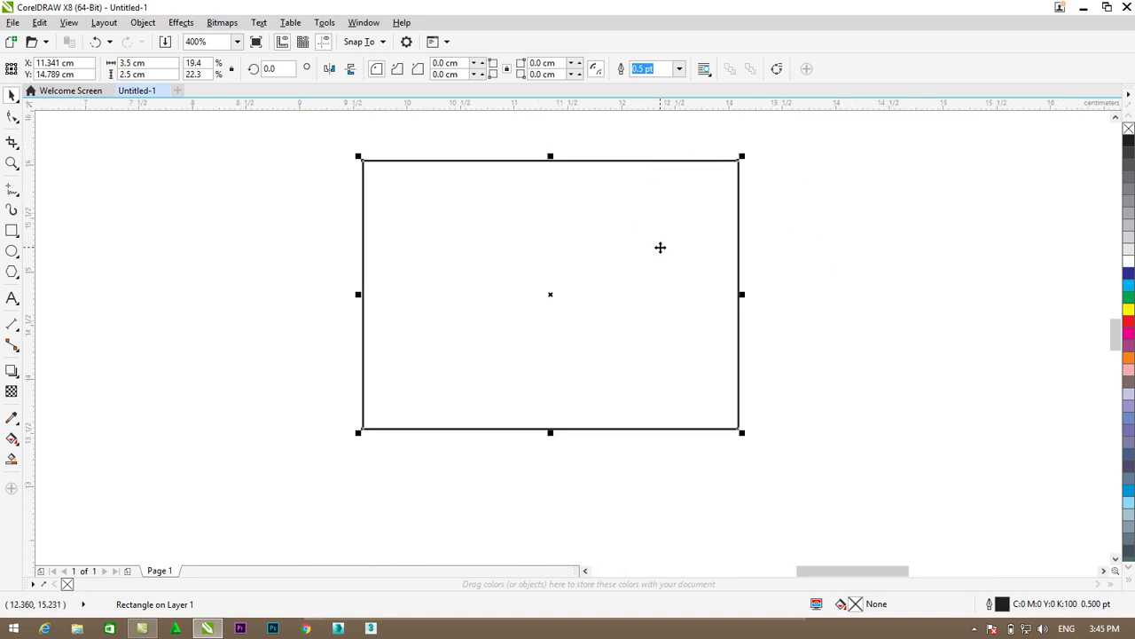
{"action": "scroll", "coordinate": [660, 247], "scroll_direction": "down", "scroll_amount": 3}
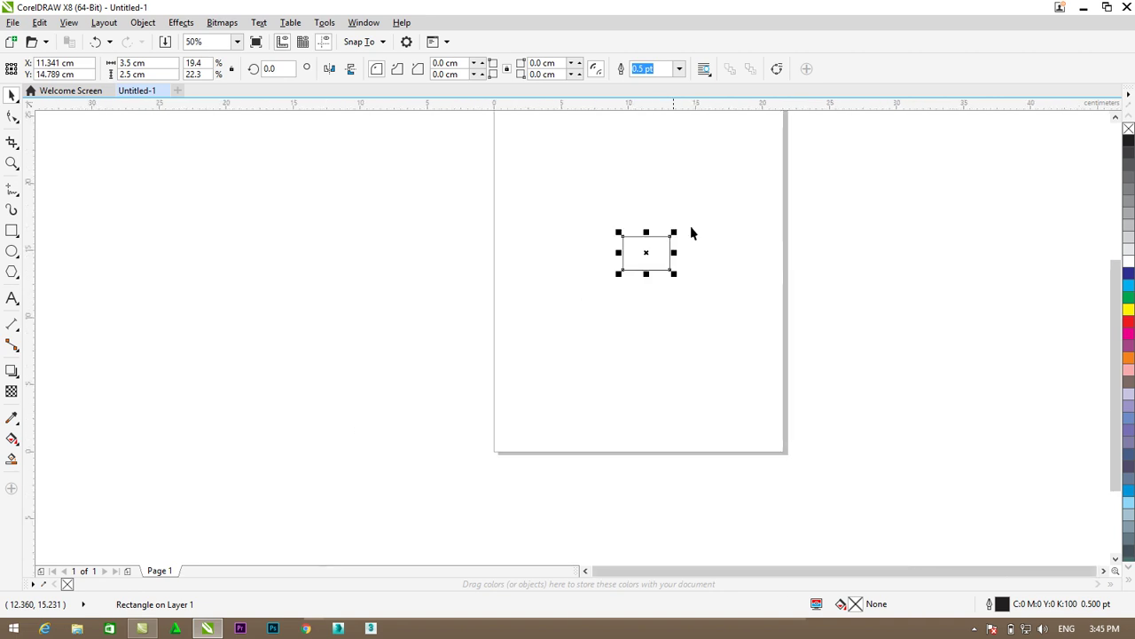
{"action": "left_click_drag", "start_coordinate": [1107, 333], "coordinate": [1107, 299]}
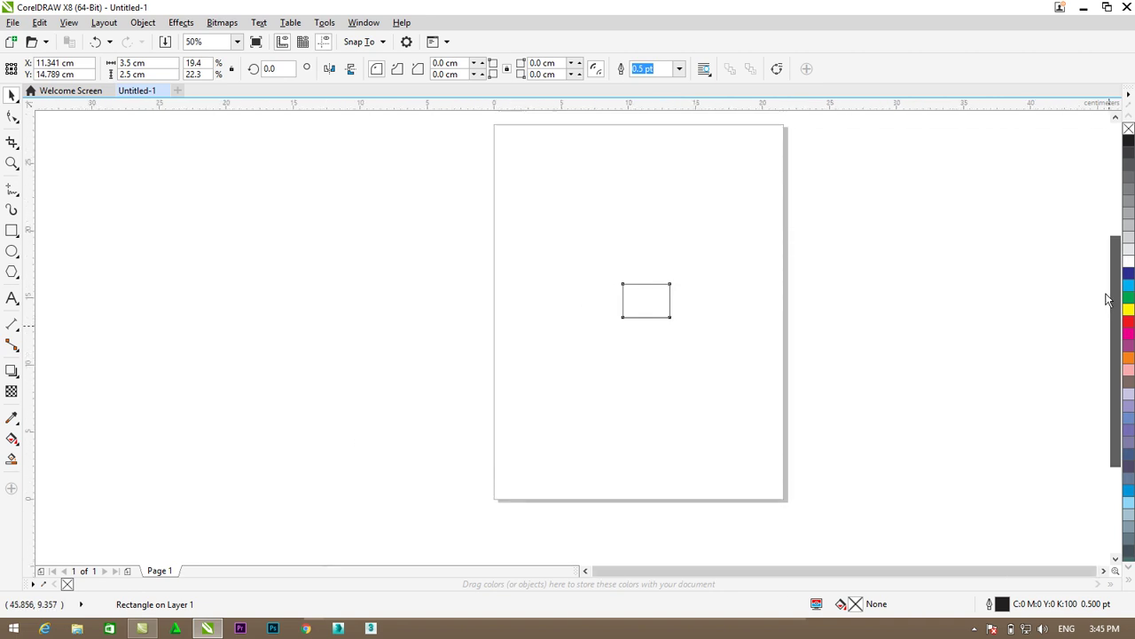
{"action": "mouse_move", "coordinate": [676, 278]}
{"action": "left_mouse_down"}
{"action": "mouse_move", "coordinate": [732, 247]}
{"action": "mouse_move", "coordinate": [683, 282]}
{"action": "left_mouse_up"}
{"action": "mouse_move", "coordinate": [610, 289]}
{"action": "left_mouse_down"}
{"action": "mouse_move", "coordinate": [550, 307]}
{"action": "mouse_move", "coordinate": [595, 299]}
{"action": "left_mouse_up"}
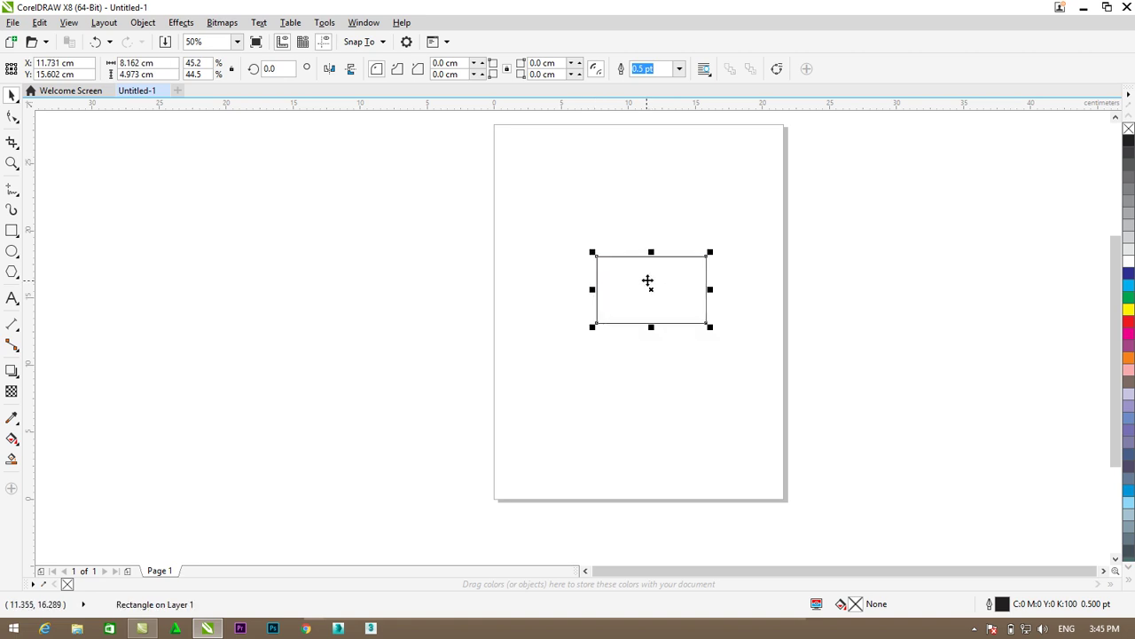
- Round the rectangle's corners to a 0.668 cm radius and move the card up and left
{"action": "left_click", "coordinate": [11, 119]}
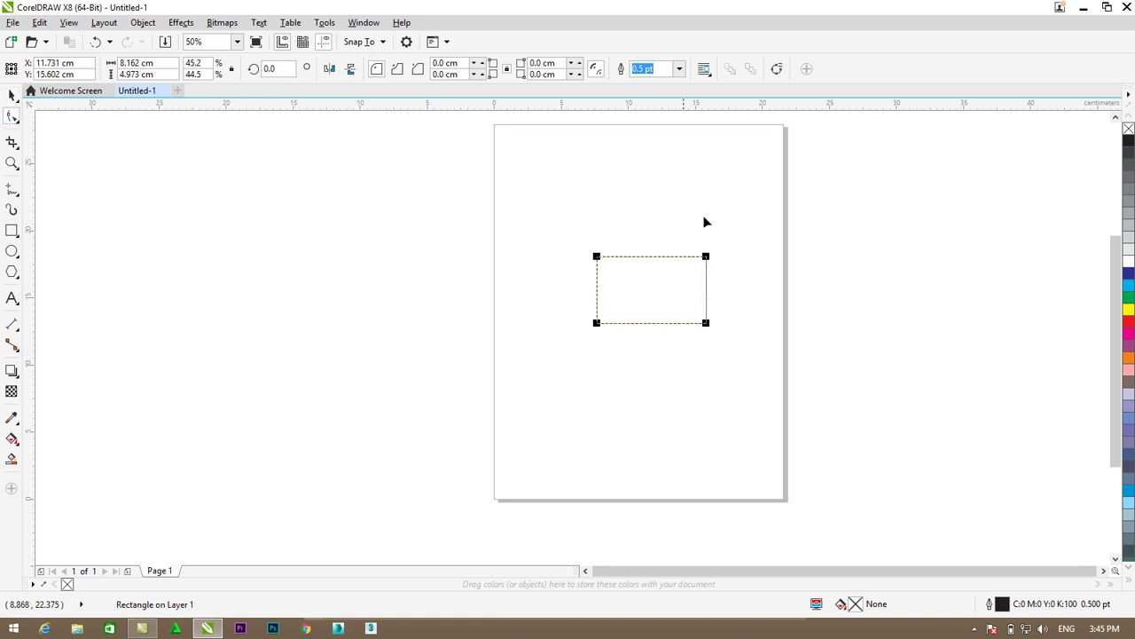
{"action": "left_click_drag", "start_coordinate": [706, 257], "coordinate": [684, 251]}
{"action": "scroll", "coordinate": [679, 248], "scroll_direction": "up", "scroll_amount": 2}
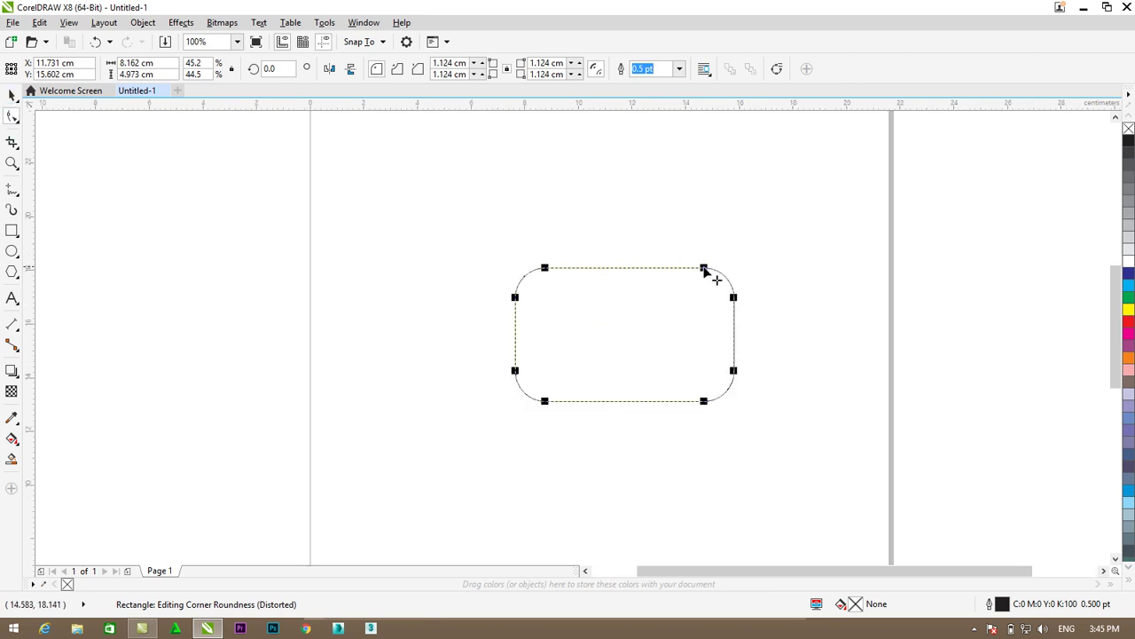
{"action": "left_click_drag", "start_coordinate": [709, 268], "coordinate": [717, 273]}
{"action": "left_click", "coordinate": [13, 95]}
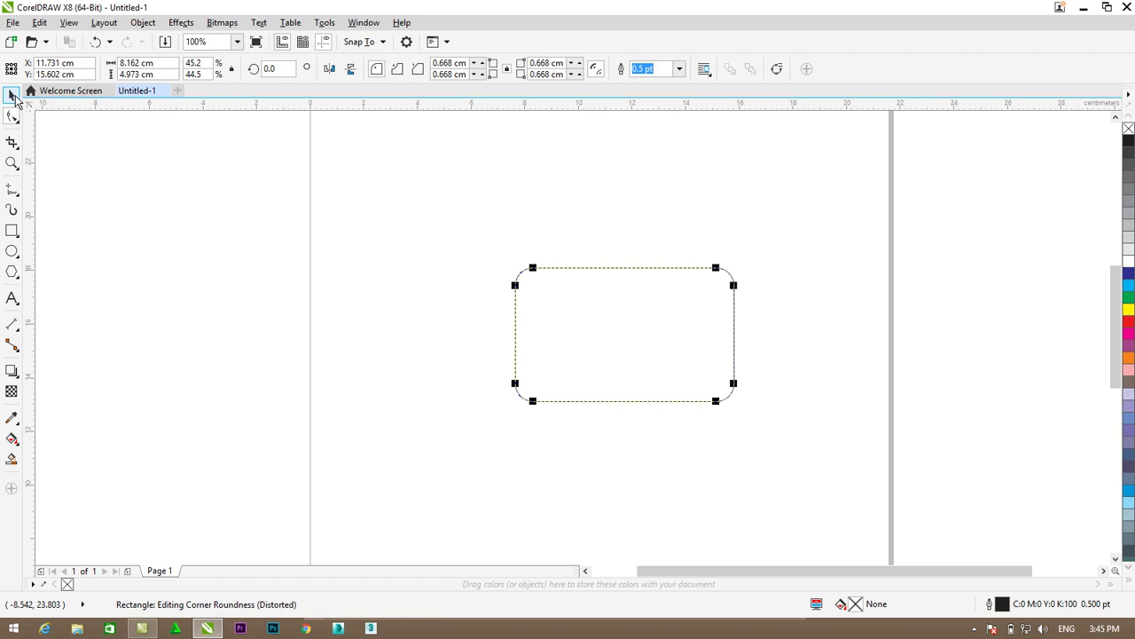
{"action": "left_click", "coordinate": [747, 352]}
{"action": "left_click", "coordinate": [689, 317]}
{"action": "left_click_drag", "start_coordinate": [689, 316], "coordinate": [675, 280]}
{"action": "scroll", "coordinate": [671, 292], "scroll_direction": "up", "scroll_amount": 2}
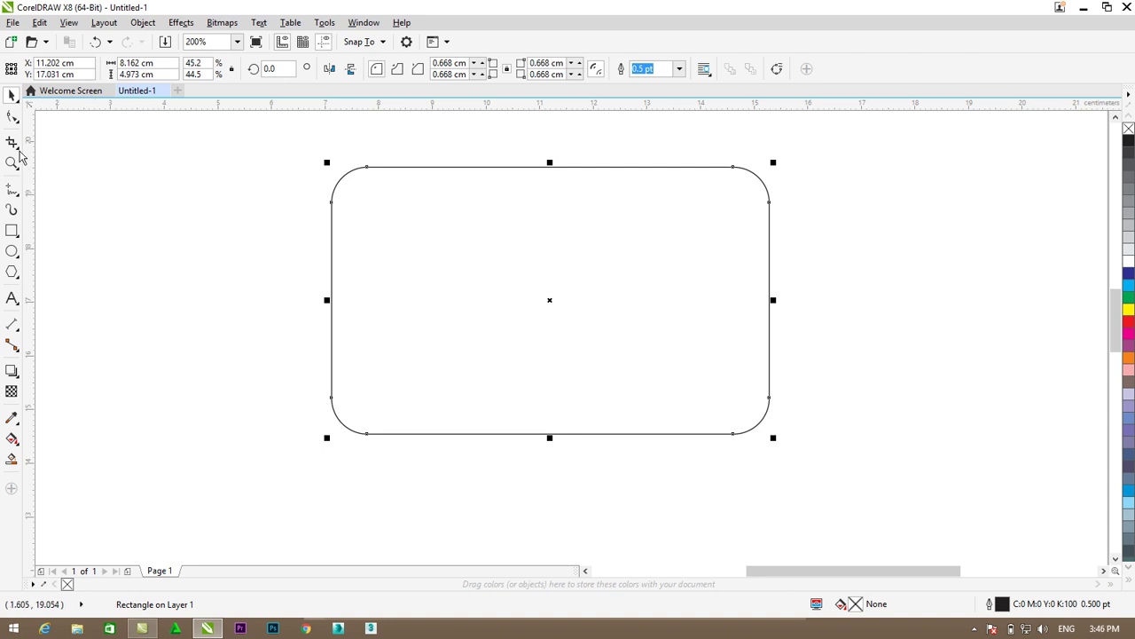
- Draw a Bezier triangle enclosing the card's top-right corner
{"action": "left_click", "coordinate": [20, 200]}
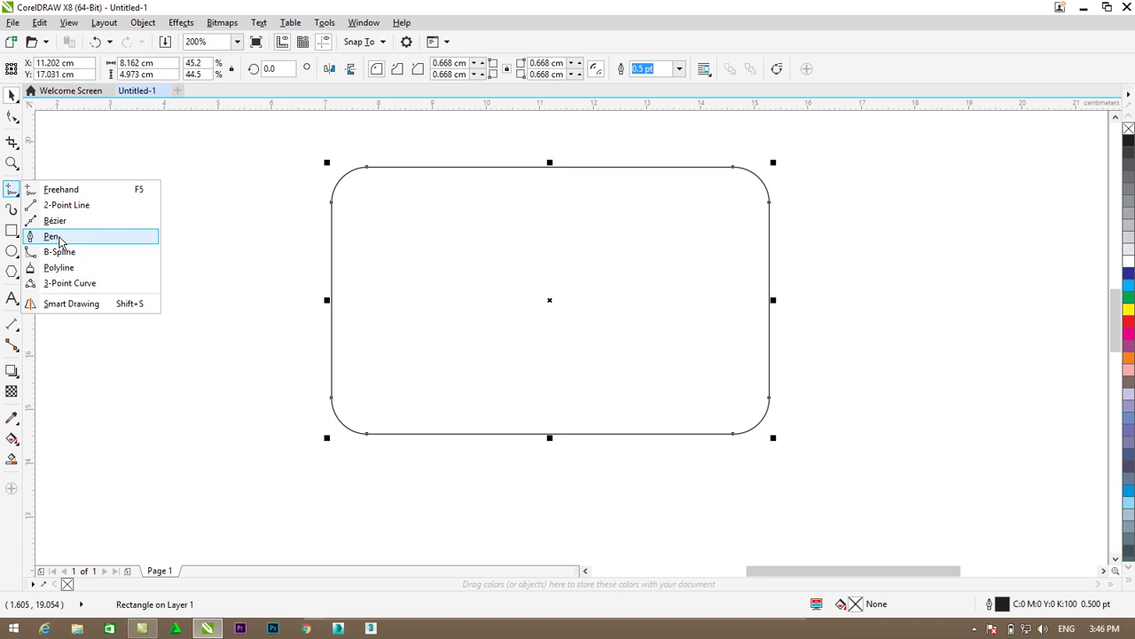
{"action": "left_click", "coordinate": [52, 236]}
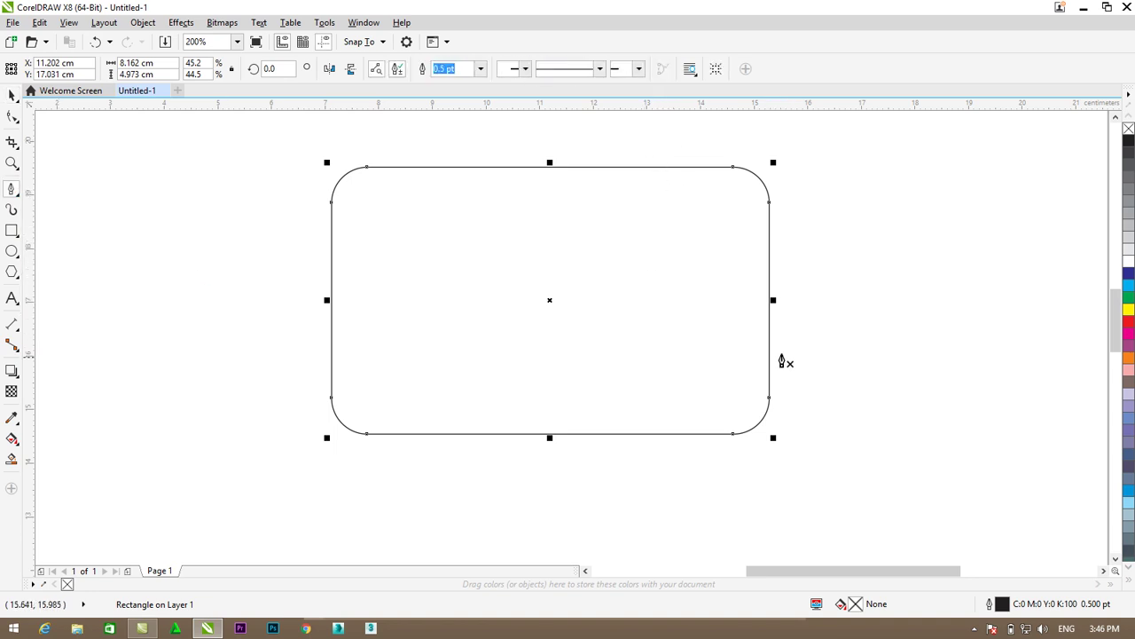
{"action": "left_click", "coordinate": [780, 339]}
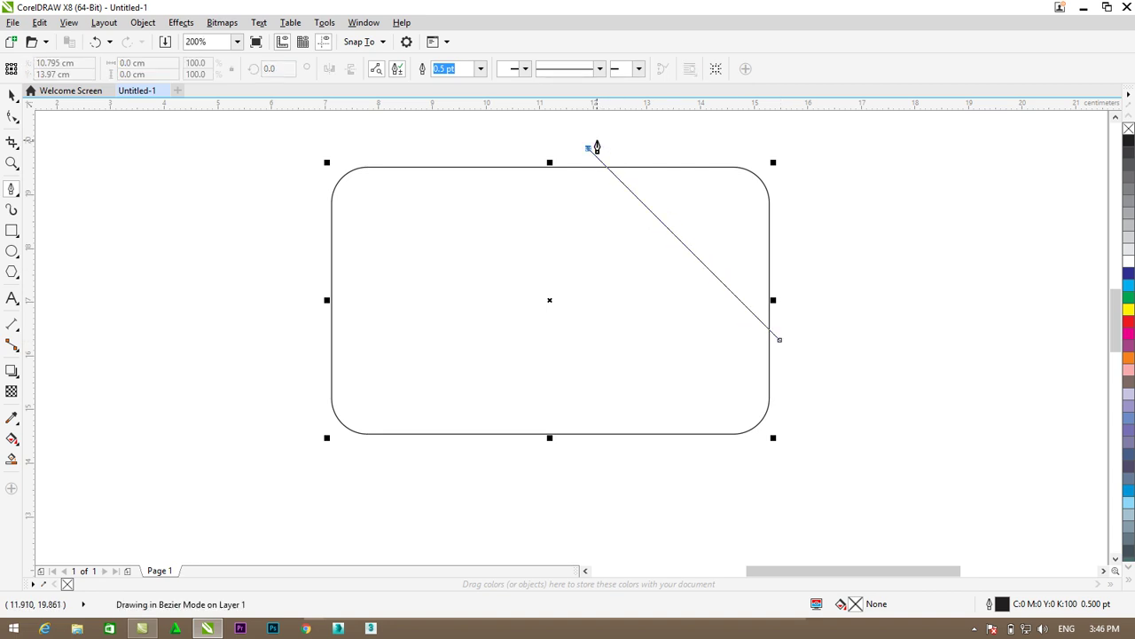
{"action": "left_click", "coordinate": [586, 148]}
{"action": "left_click", "coordinate": [790, 158]}
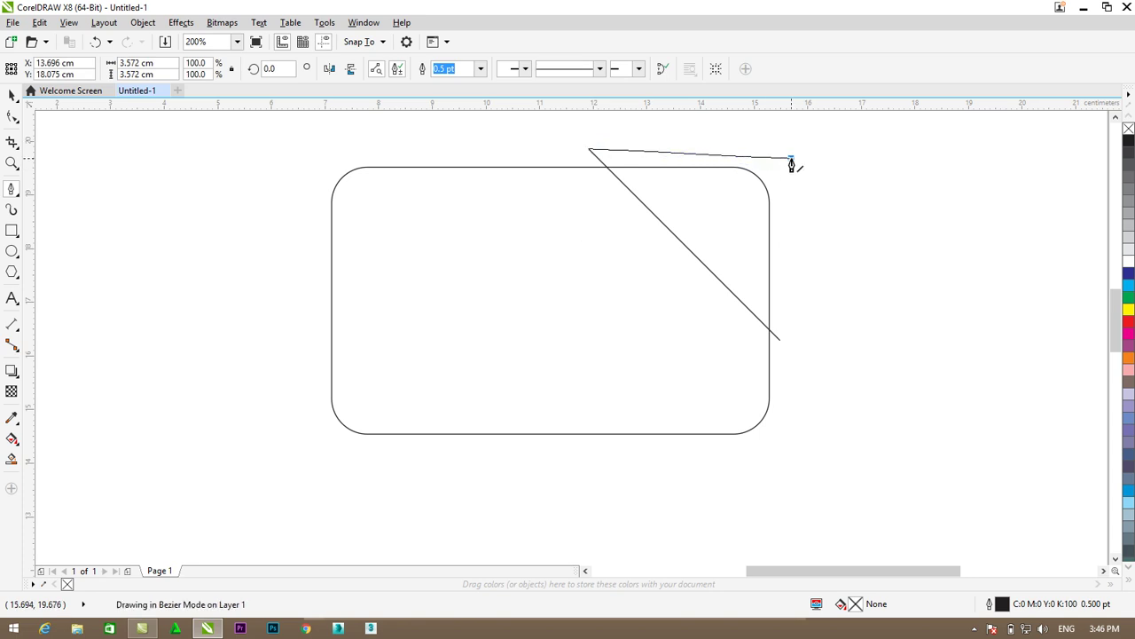
{"action": "left_click", "coordinate": [780, 339]}
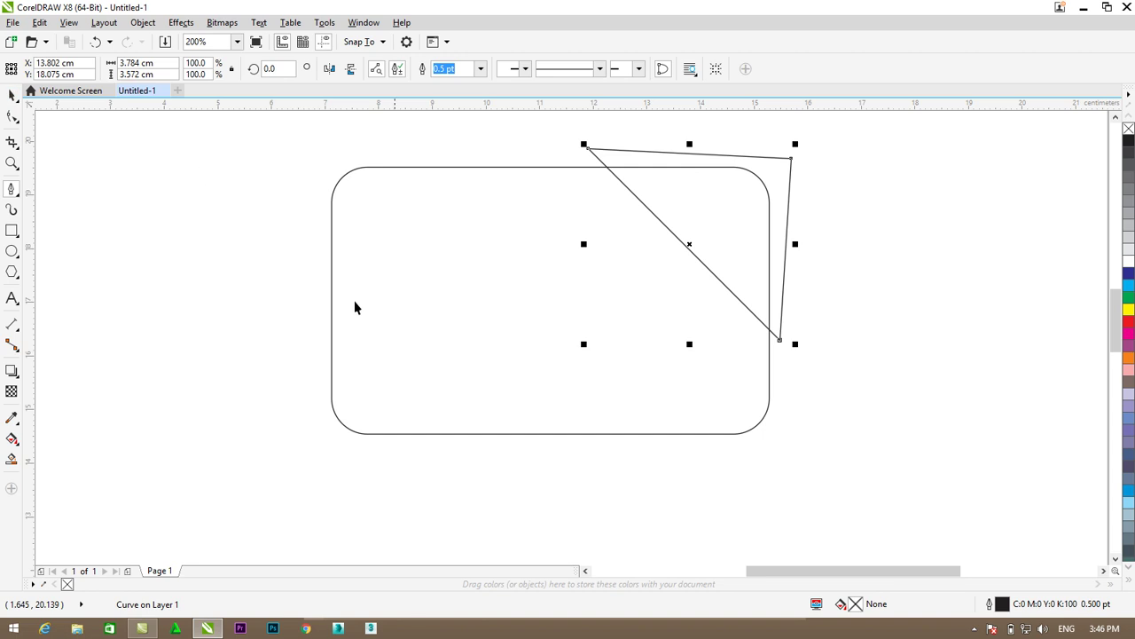
{"action": "key", "text": "space"}
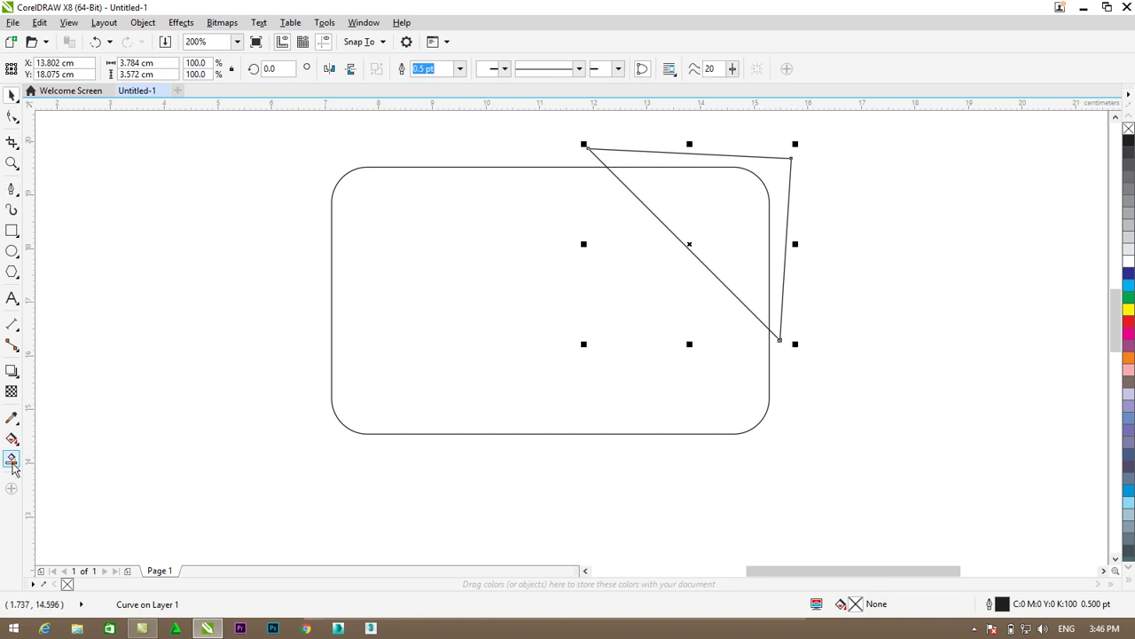
- Smart Fill the card's corner inside the triangle blue and delete the helper triangle outline
{"action": "left_click", "coordinate": [12, 461]}
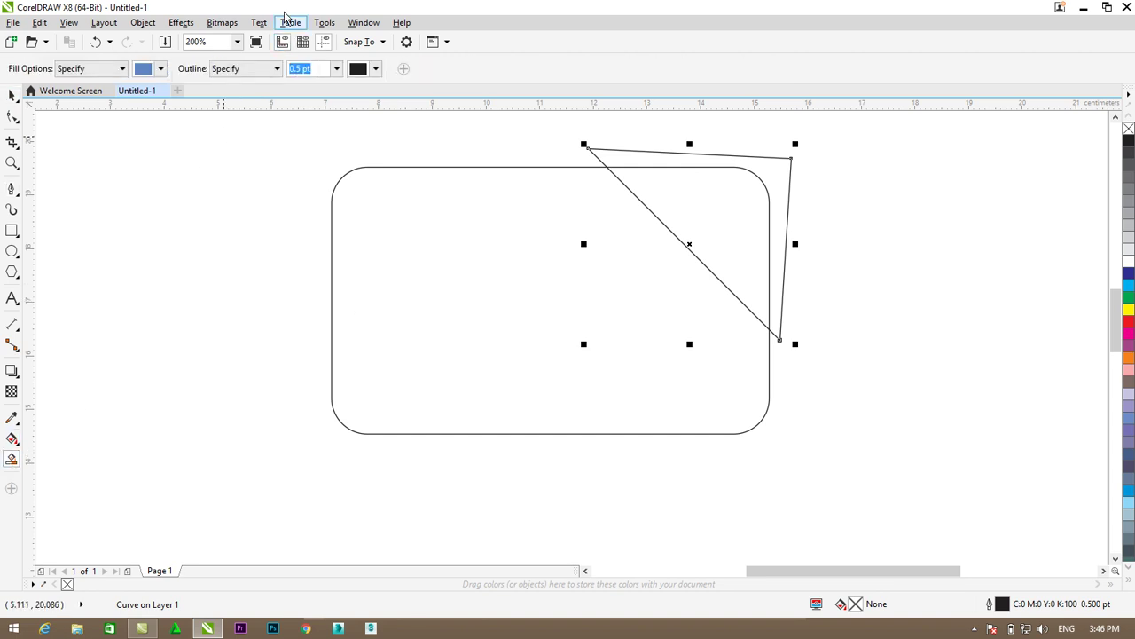
{"action": "left_click", "coordinate": [722, 216]}
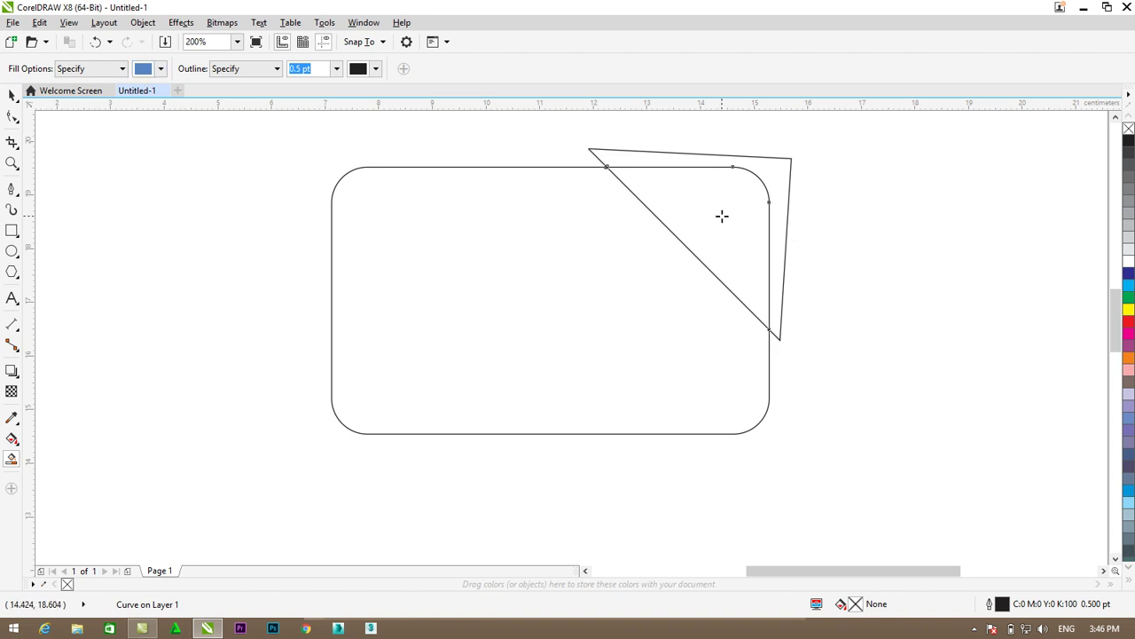
{"action": "left_click", "coordinate": [12, 94]}
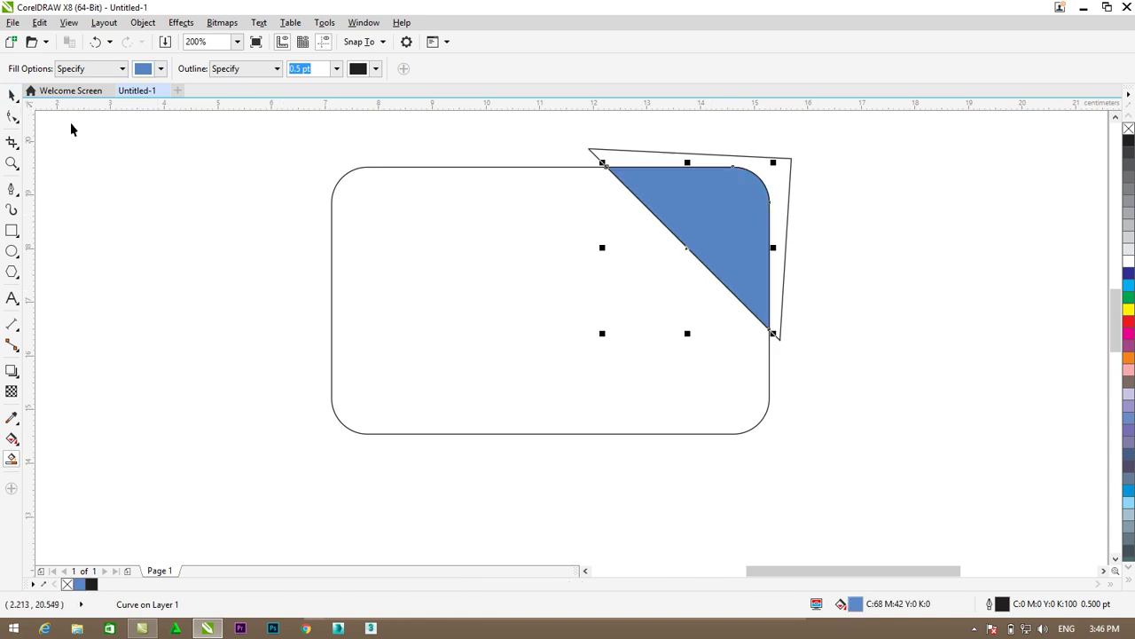
{"action": "left_click", "coordinate": [787, 165]}
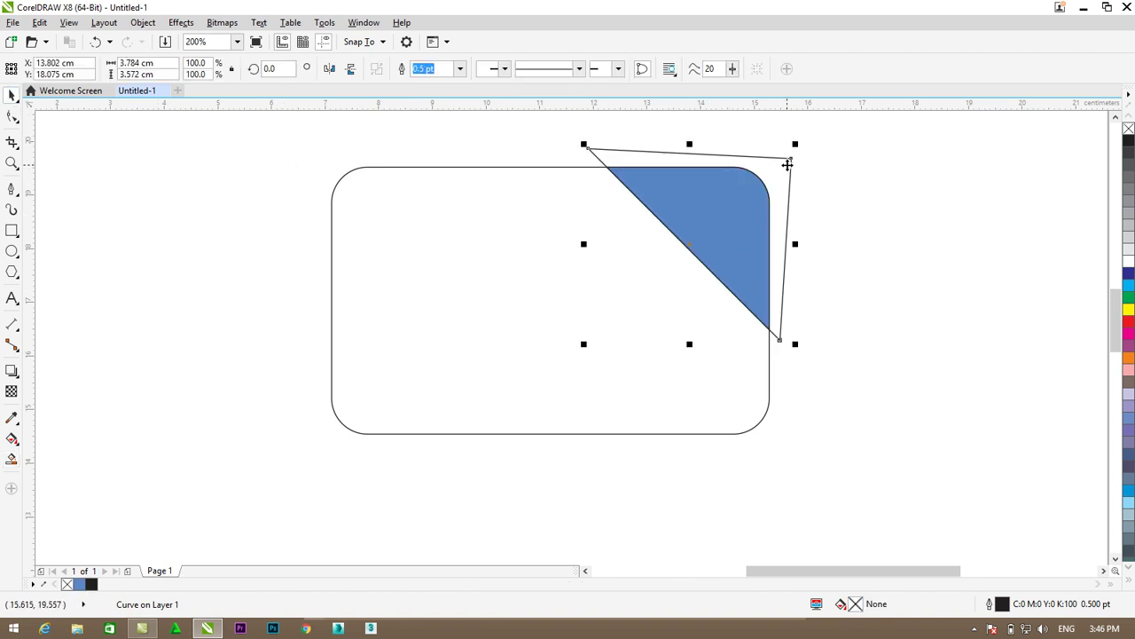
{"action": "right_click", "coordinate": [790, 171]}
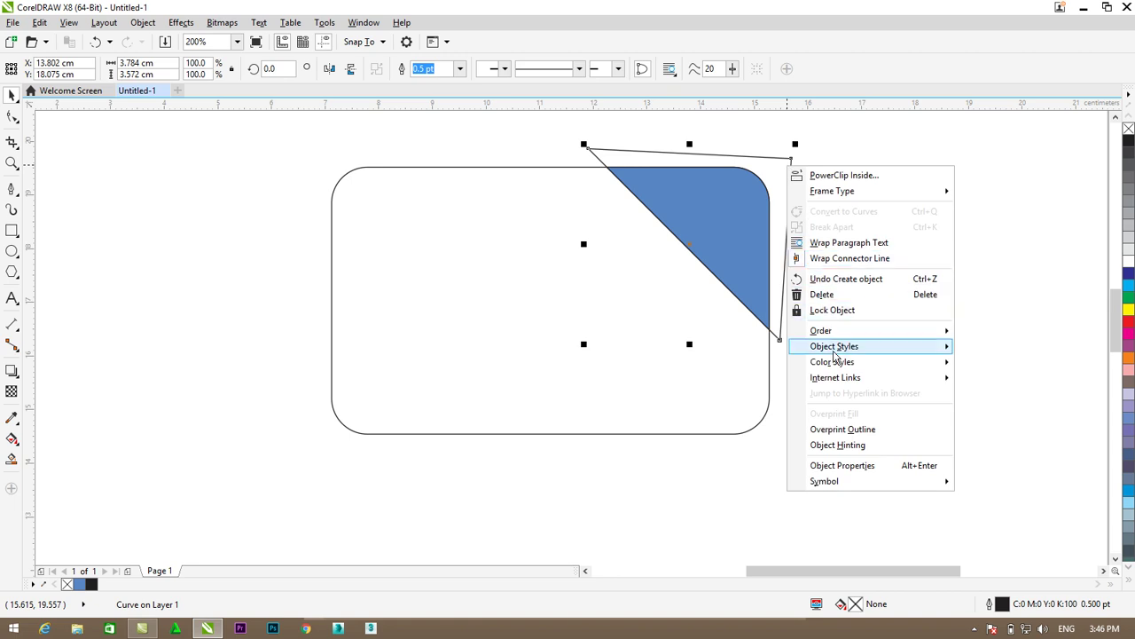
{"action": "left_click", "coordinate": [822, 294]}
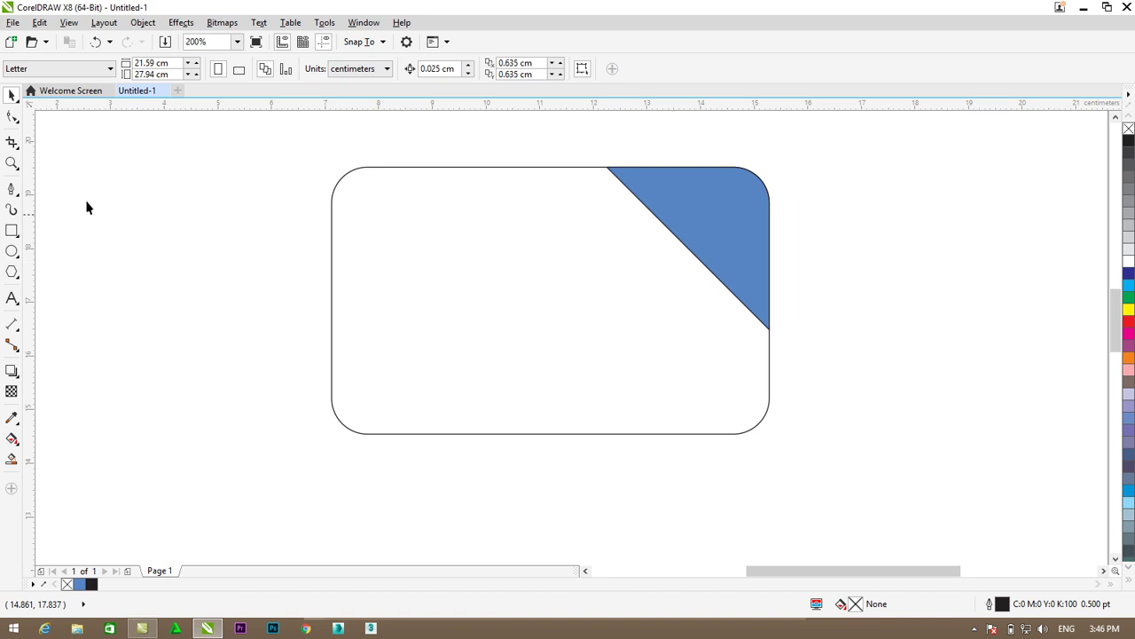
- Draw a second triangle folding down from the corner's top point to the card's right edge
{"action": "left_click", "coordinate": [12, 189]}
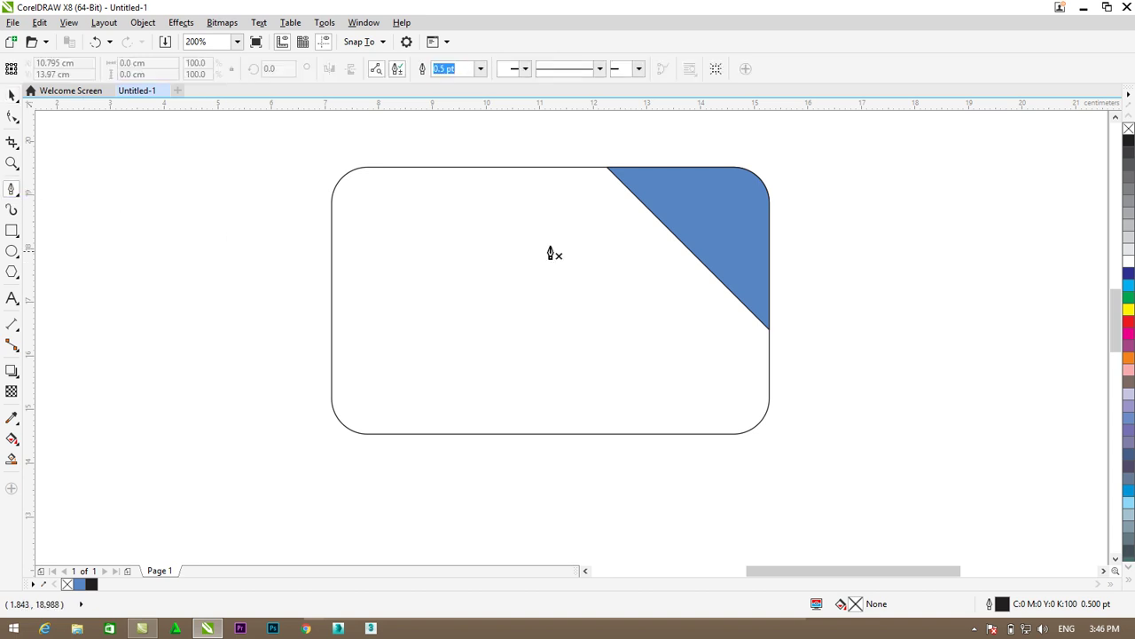
{"action": "left_click", "coordinate": [607, 167]}
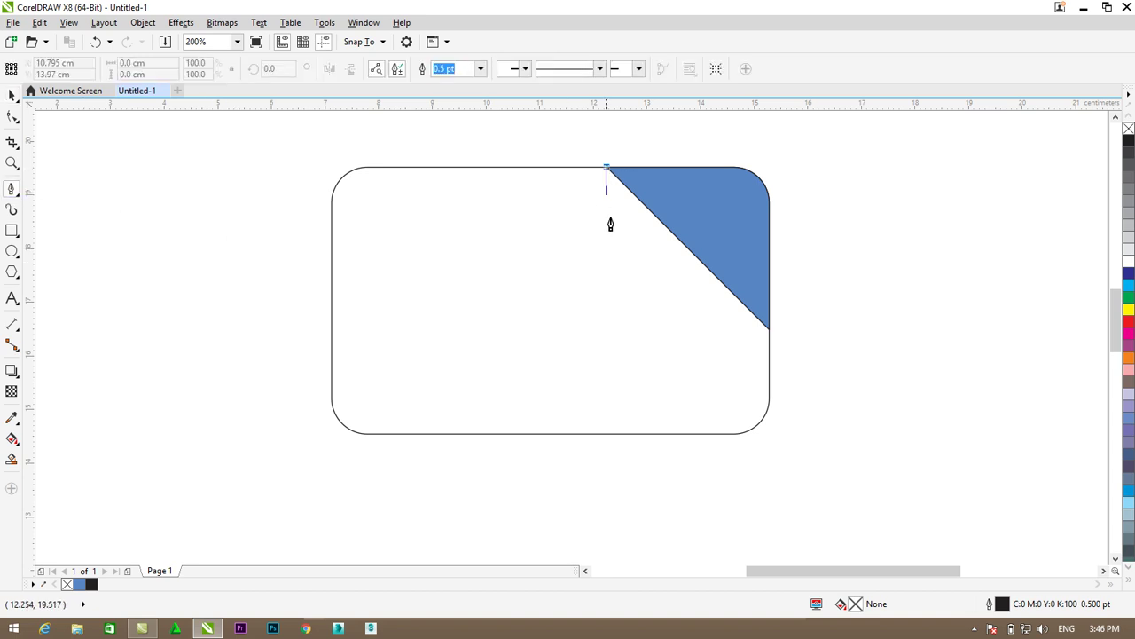
{"action": "left_click", "coordinate": [688, 361]}
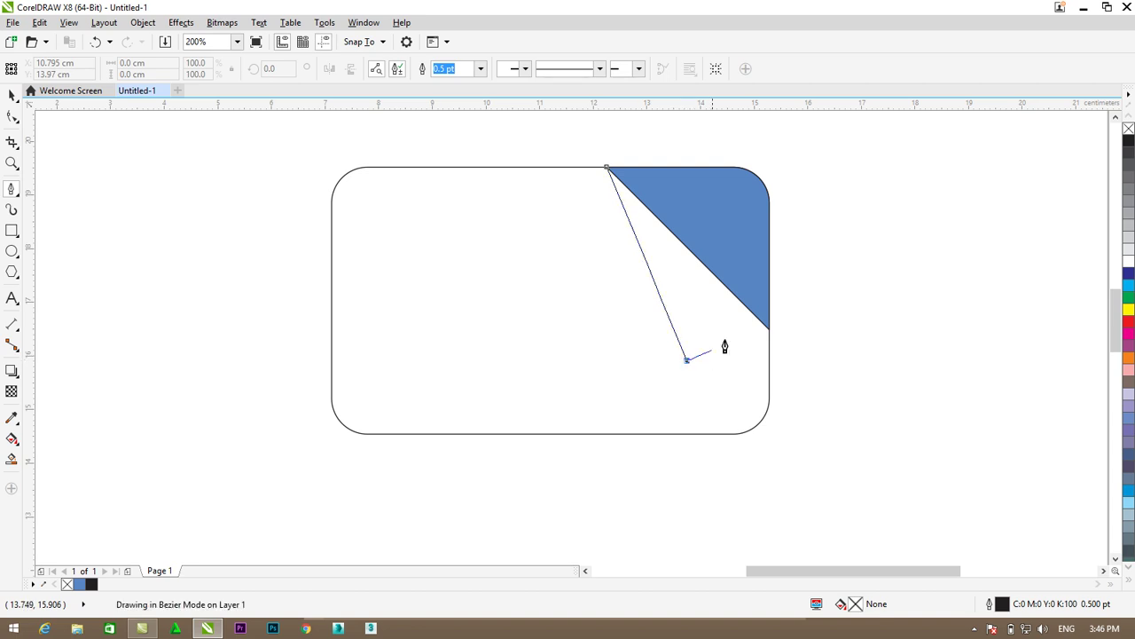
{"action": "left_click", "coordinate": [769, 330]}
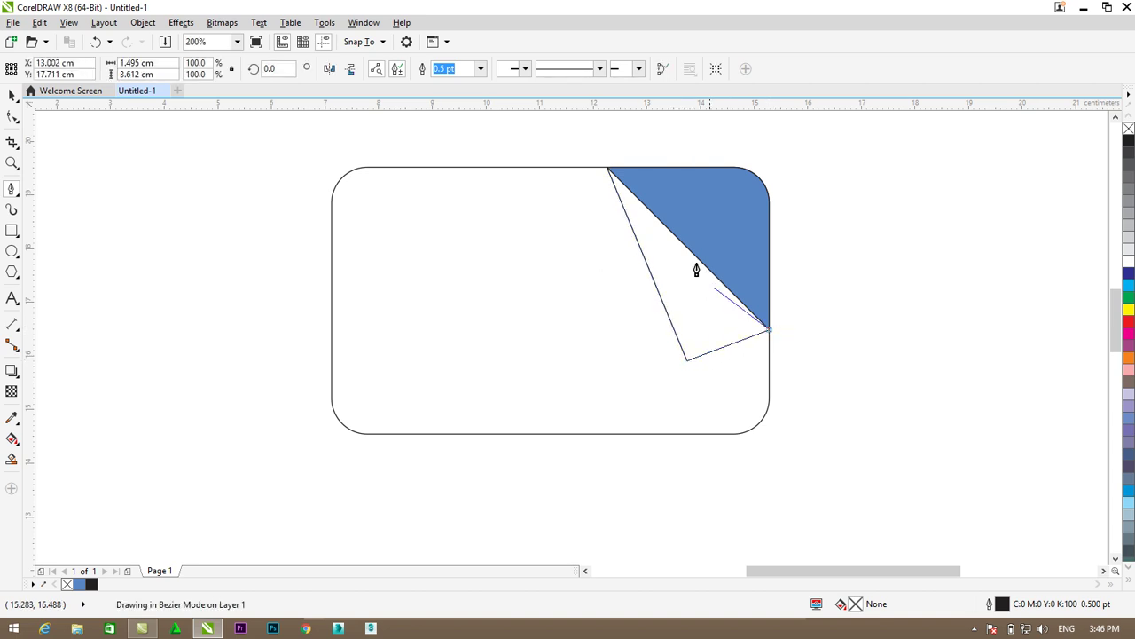
{"action": "left_click", "coordinate": [607, 168]}
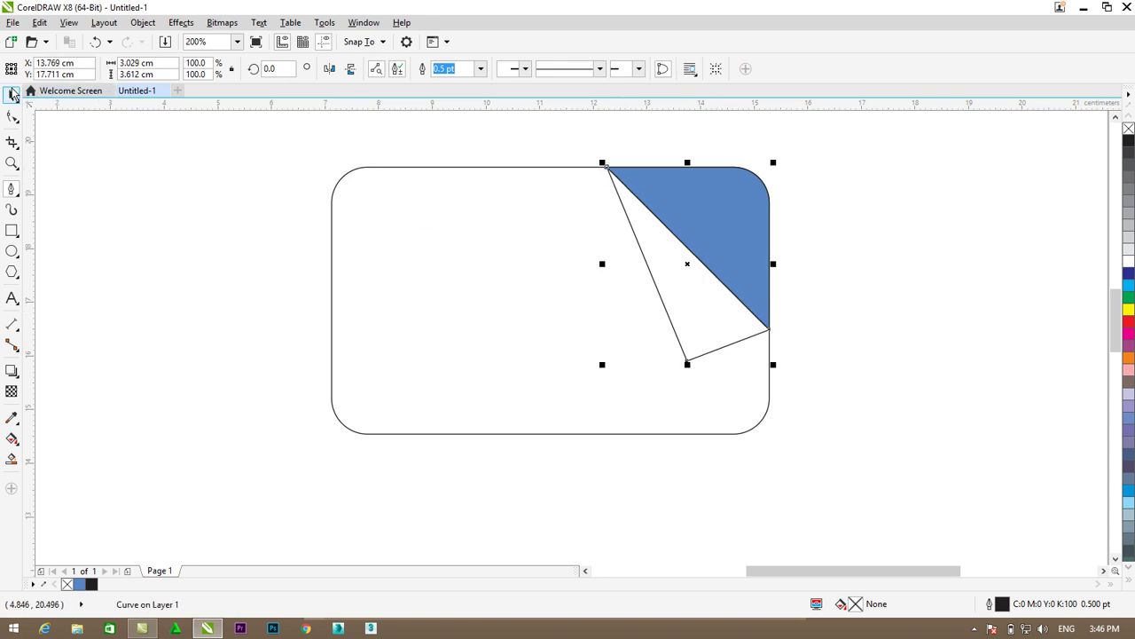
- Smart Fill the new triangle with the same C68 M42 Y0 K0 blue
{"action": "left_click", "coordinate": [11, 96]}
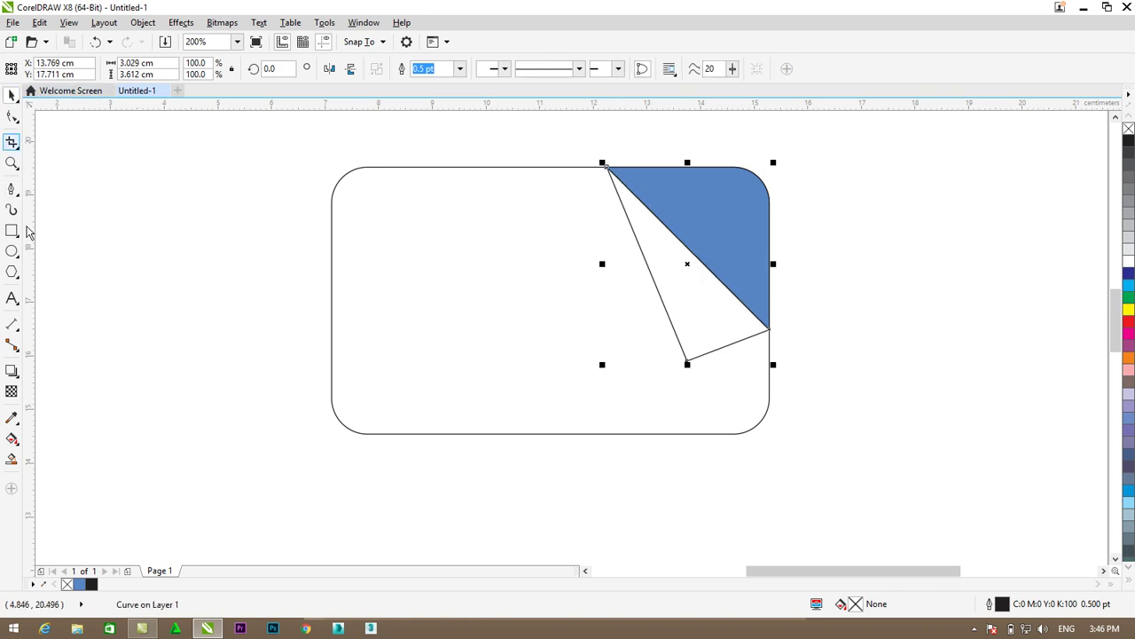
{"action": "left_click", "coordinate": [11, 460]}
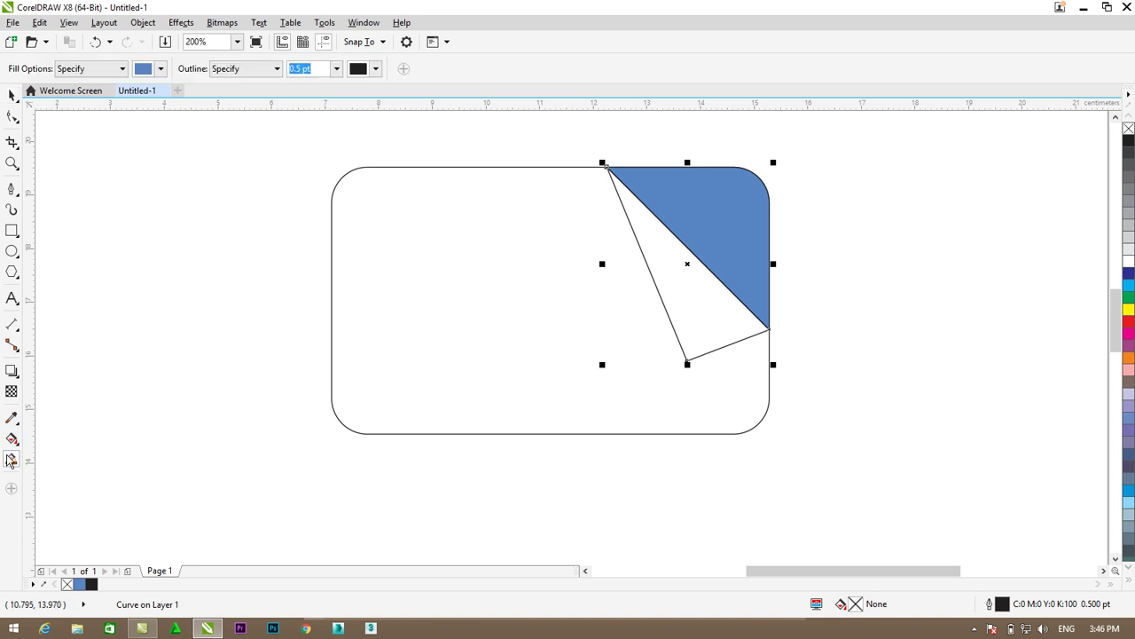
{"action": "left_click", "coordinate": [161, 69]}
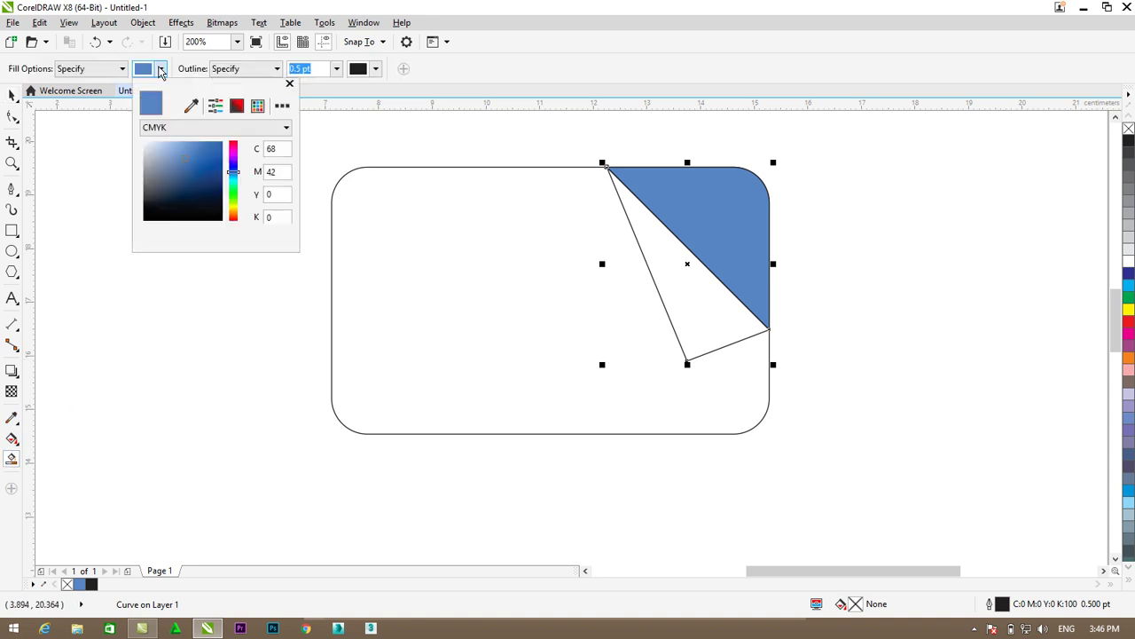
{"action": "left_click", "coordinate": [668, 243]}
{"action": "left_click", "coordinate": [674, 275]}
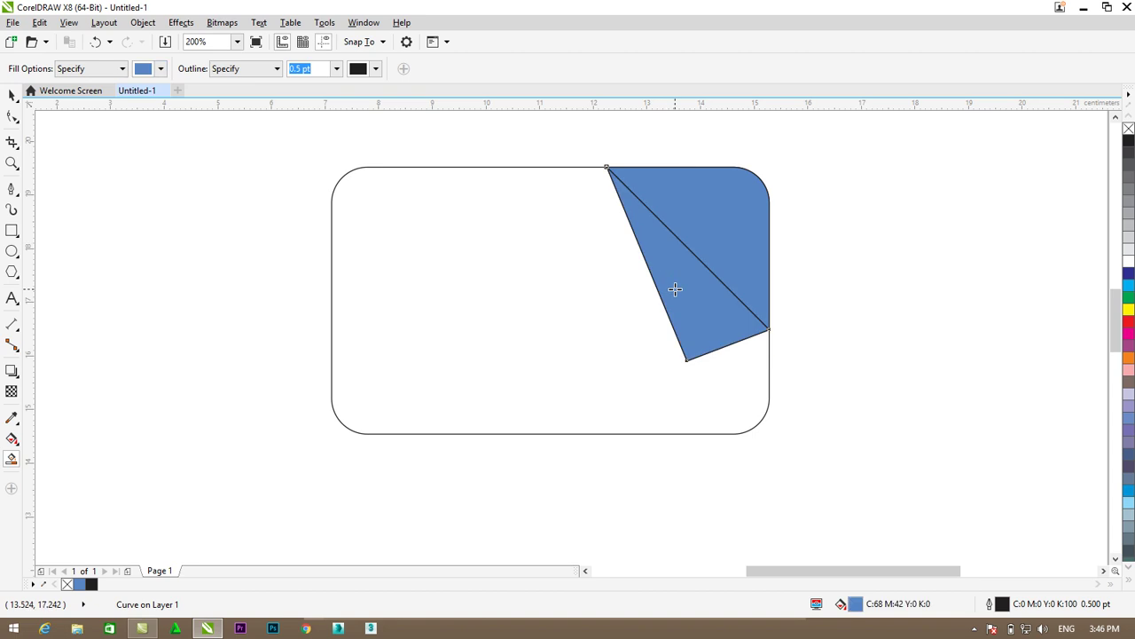
{"action": "left_click", "coordinate": [12, 116]}
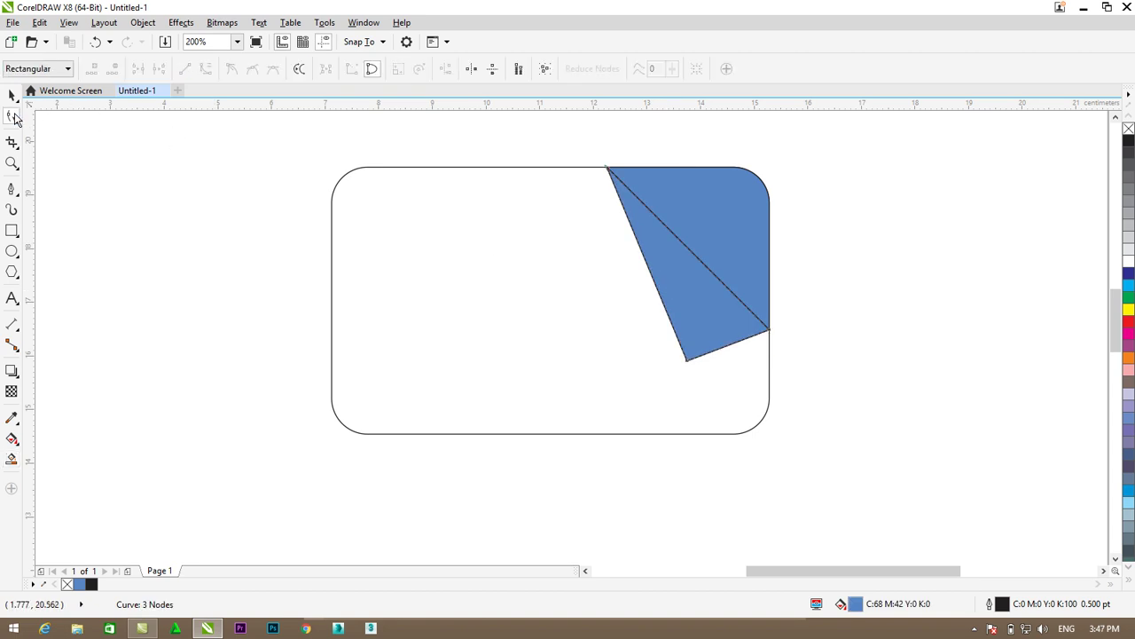
- Convert the peel's lower edge to a curve and bend it upward into a curl
{"action": "left_click", "coordinate": [728, 348]}
{"action": "key", "text": "ctrl+a"}
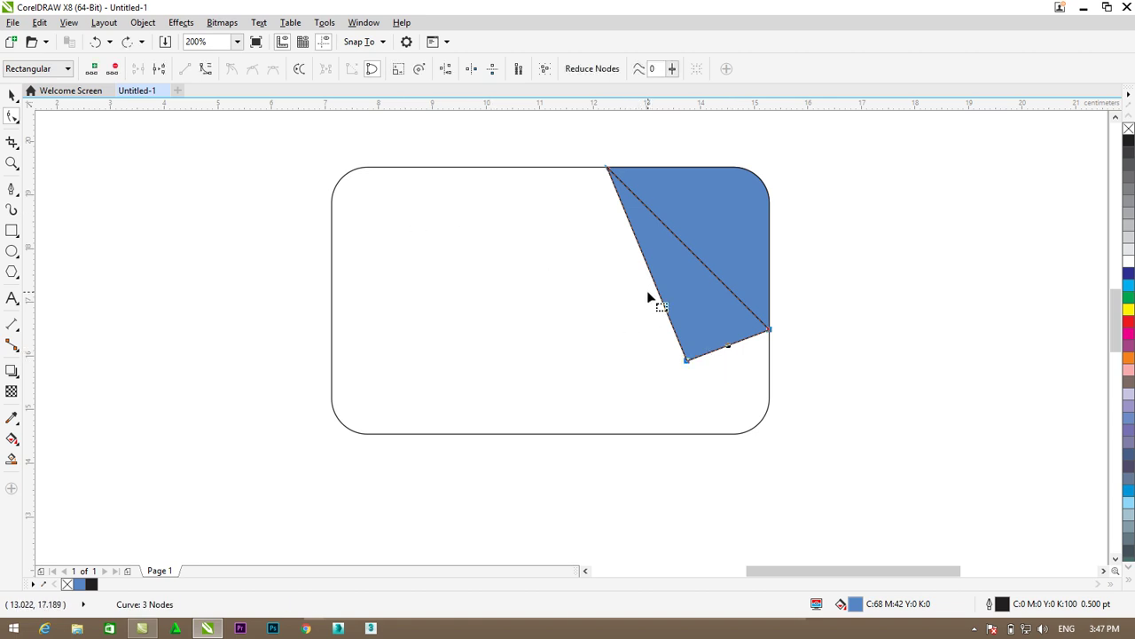
{"action": "left_click", "coordinate": [207, 73]}
{"action": "left_click_drag", "start_coordinate": [731, 346], "coordinate": [711, 323]}
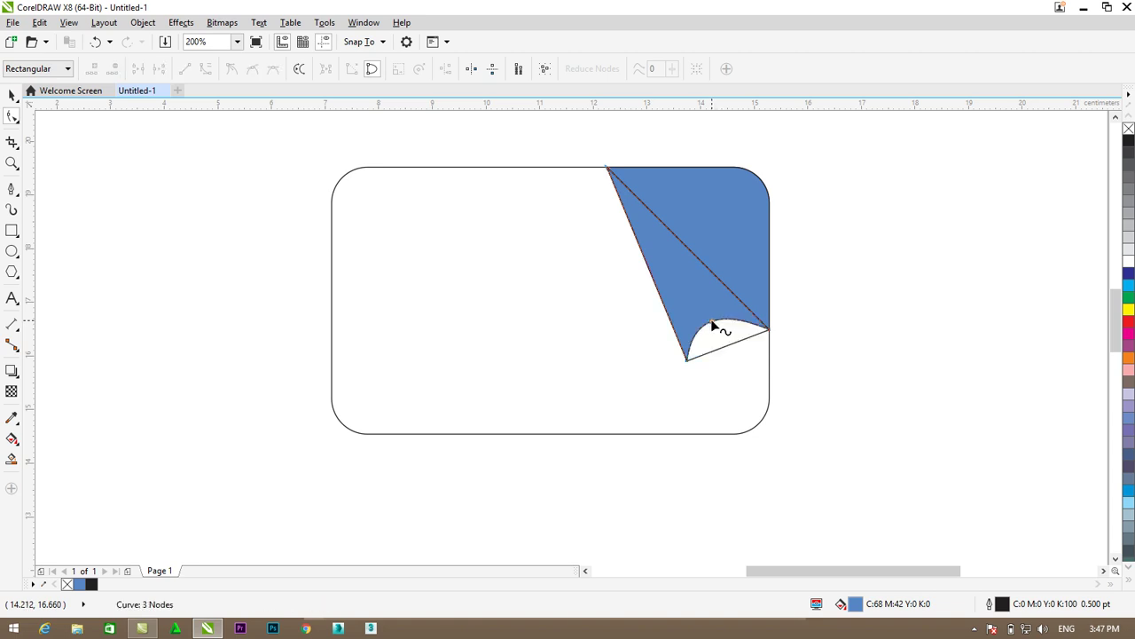
- Remove the blue corner shape's outline and delete the leftover white crescent
{"action": "left_click", "coordinate": [11, 94]}
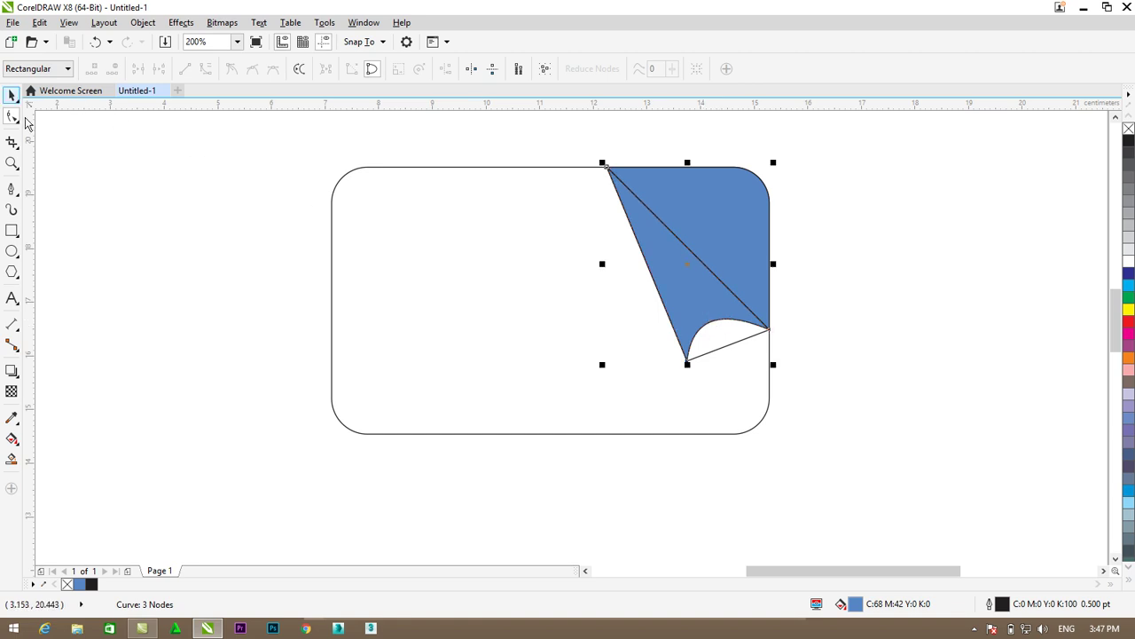
{"action": "left_click", "coordinate": [807, 334]}
{"action": "left_click", "coordinate": [659, 254]}
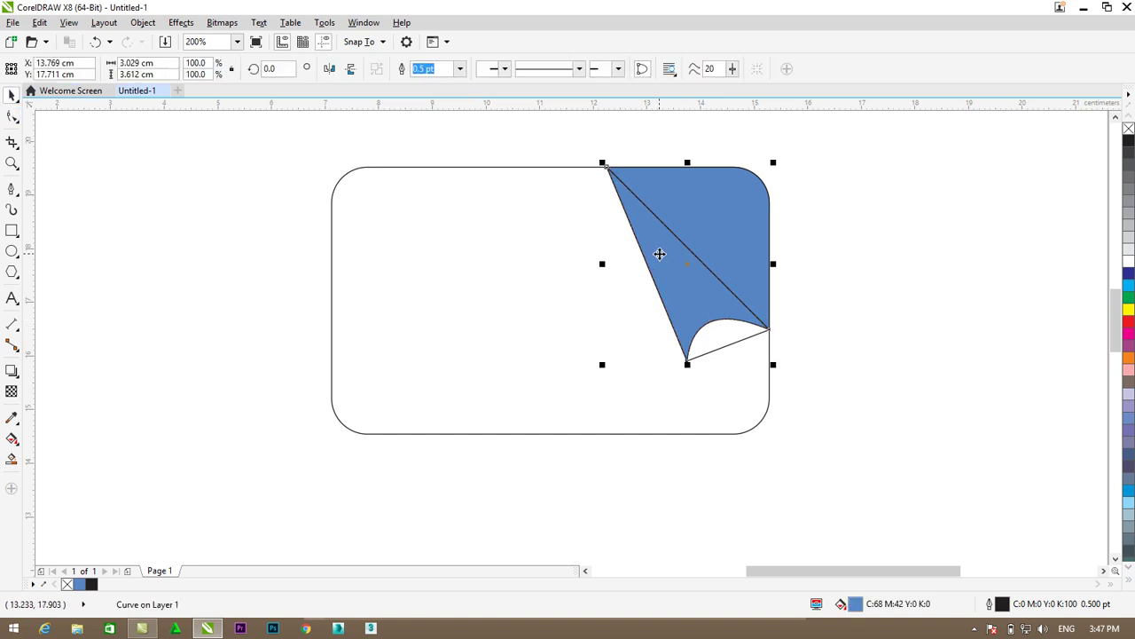
{"action": "right_click", "coordinate": [1128, 129]}
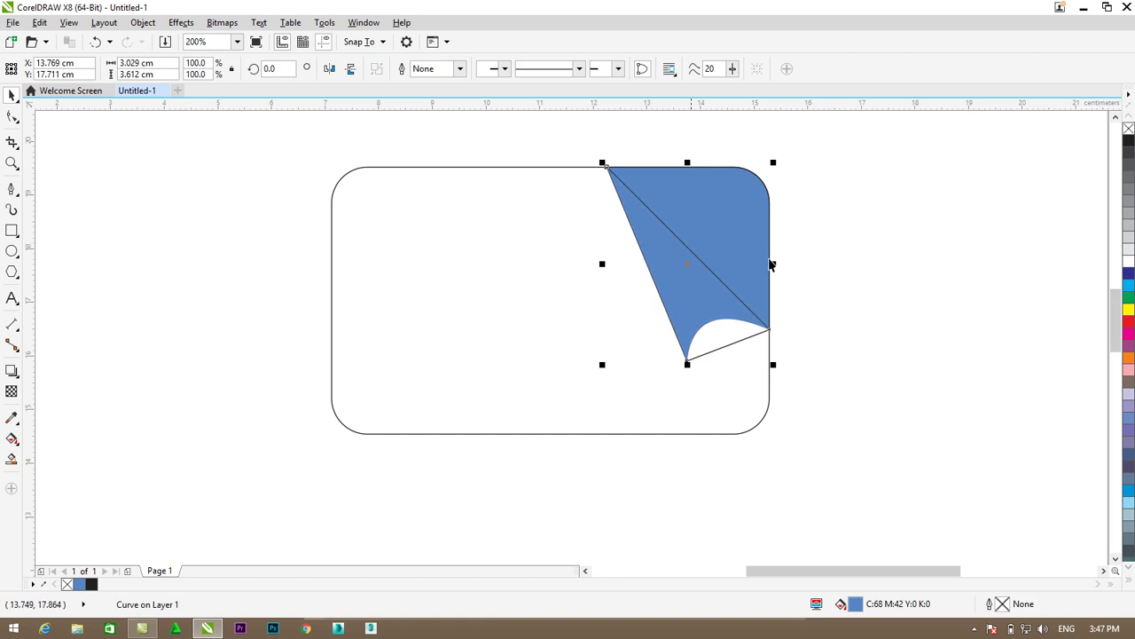
{"action": "left_click", "coordinate": [725, 346]}
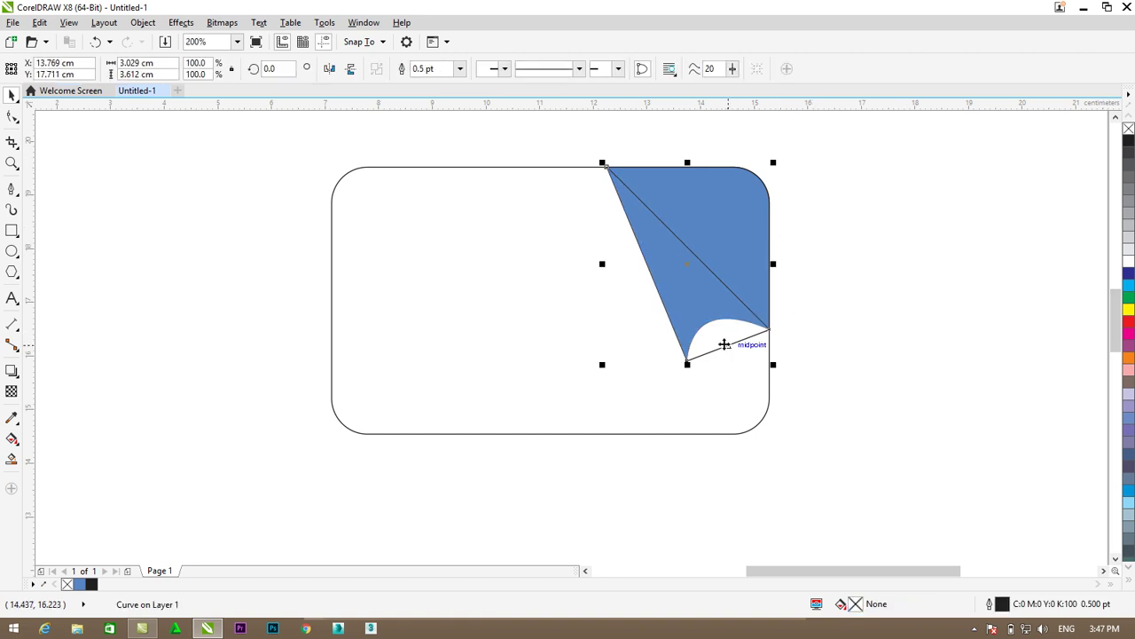
{"action": "right_click", "coordinate": [724, 345]}
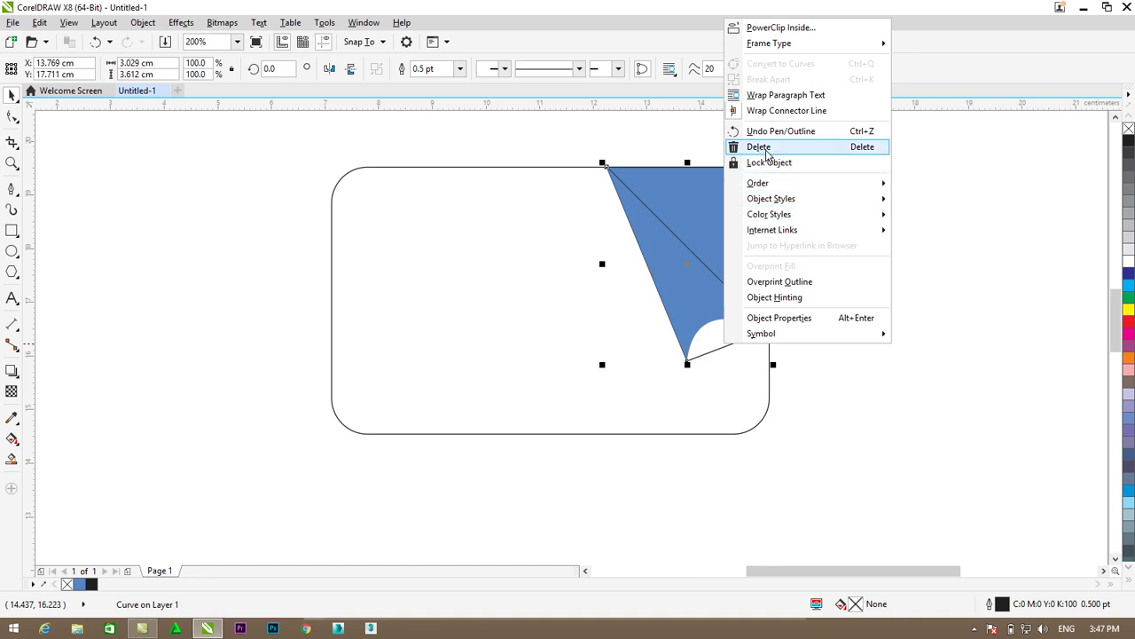
{"action": "left_click", "coordinate": [755, 148]}
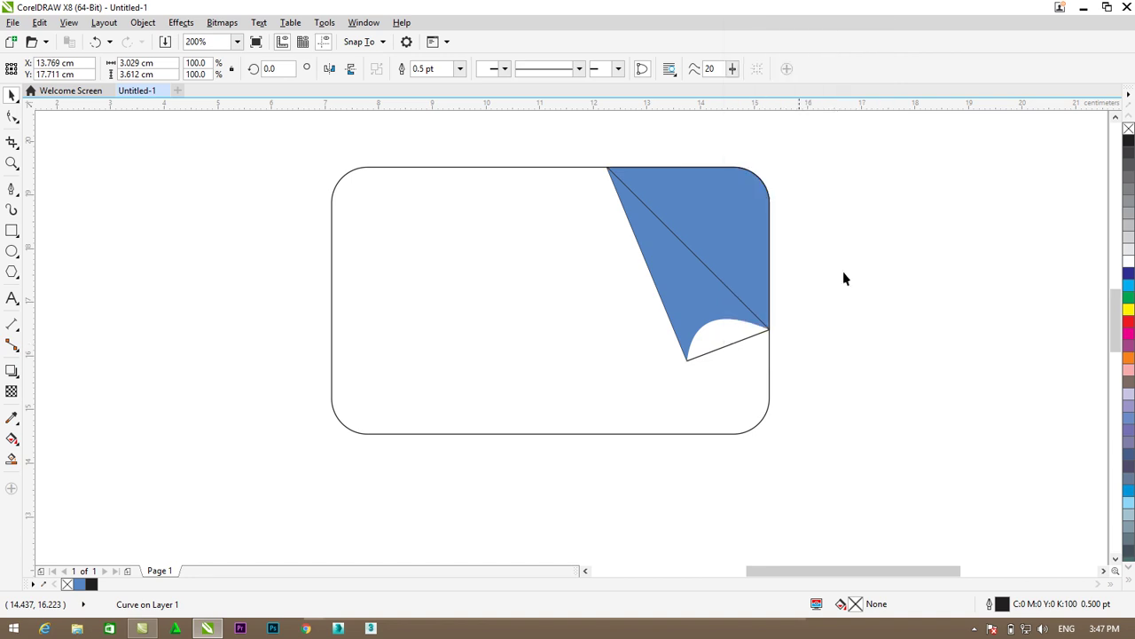
- Remove the blue curl shape's outline and select the folded piece
{"action": "left_click", "coordinate": [741, 247]}
{"action": "right_click", "coordinate": [1128, 129]}
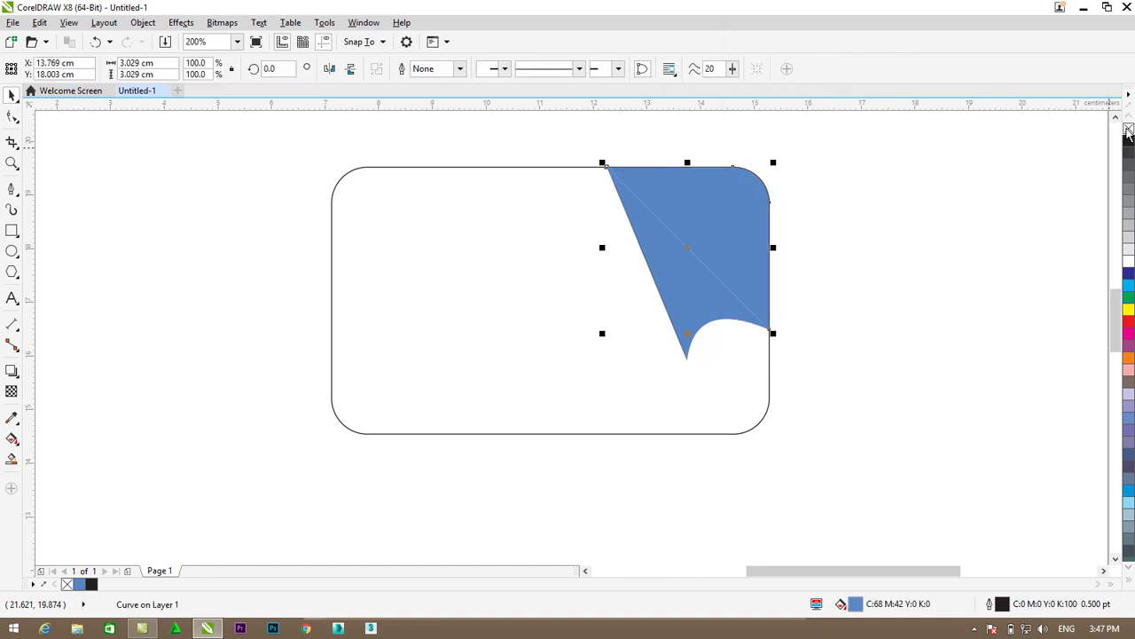
{"action": "left_click", "coordinate": [914, 221]}
{"action": "left_click", "coordinate": [696, 296]}
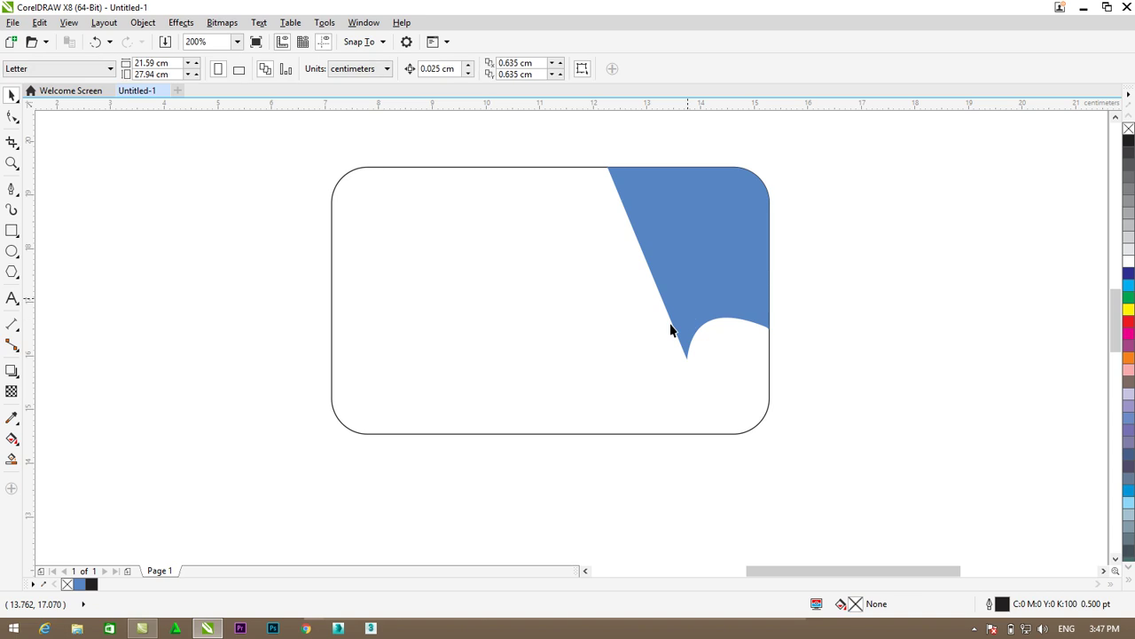
{"action": "left_click", "coordinate": [11, 188]}
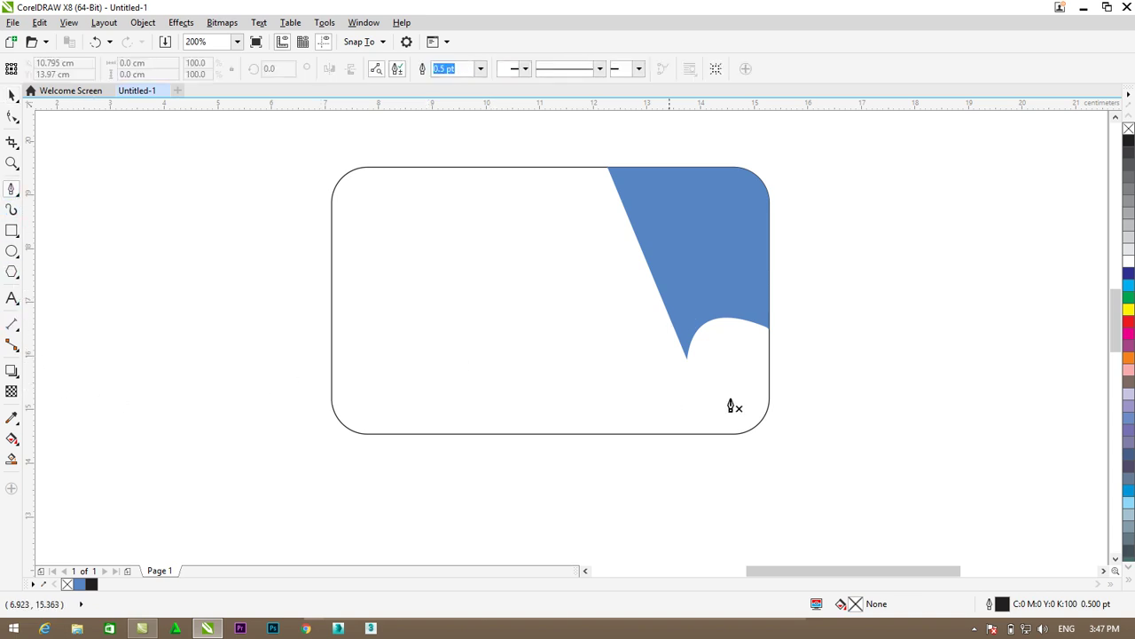
- Draw a helper polygon overlapping the bottom strip of the card
{"action": "left_click", "coordinate": [789, 386]}
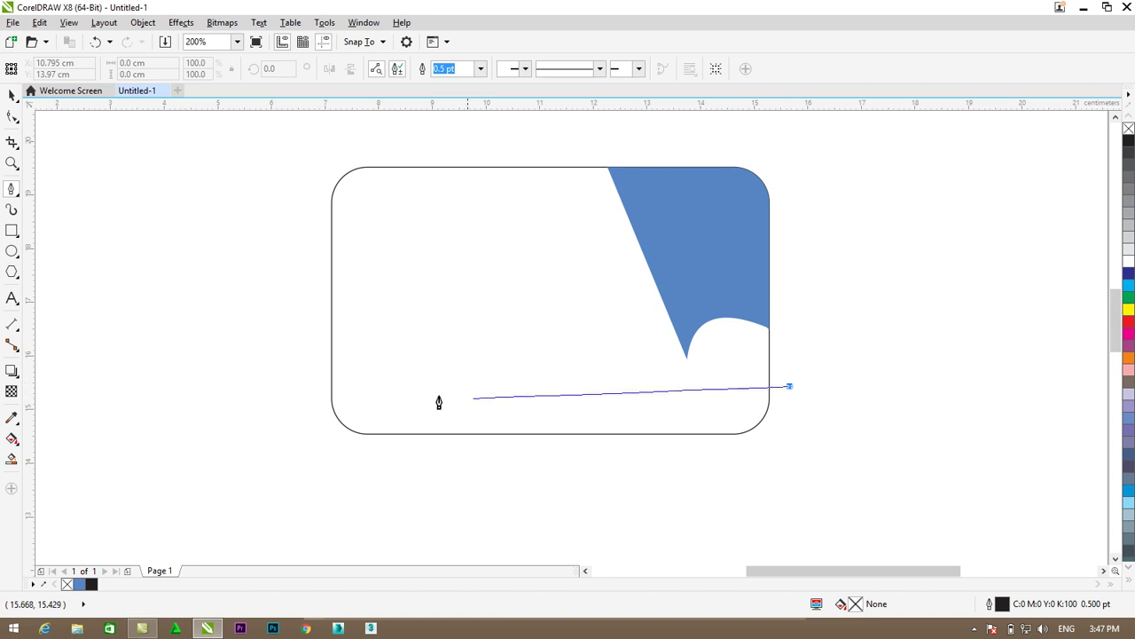
{"action": "left_click", "coordinate": [305, 386]}
{"action": "left_click", "coordinate": [315, 458]}
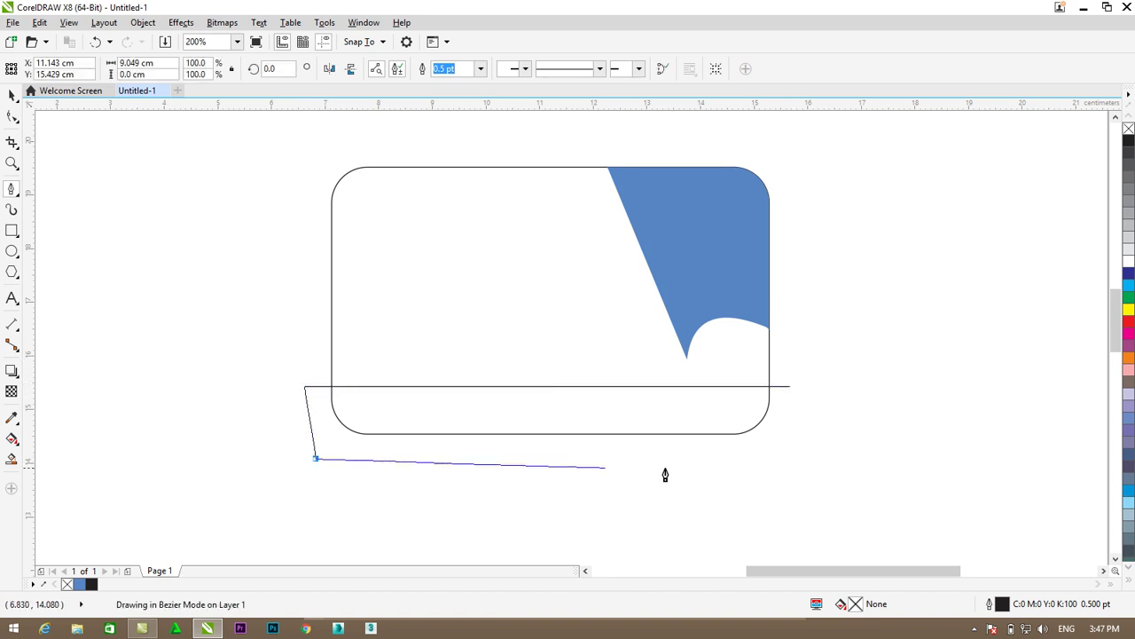
{"action": "left_click_drag", "start_coordinate": [811, 439], "coordinate": [793, 397]}
{"action": "left_click", "coordinate": [790, 387]}
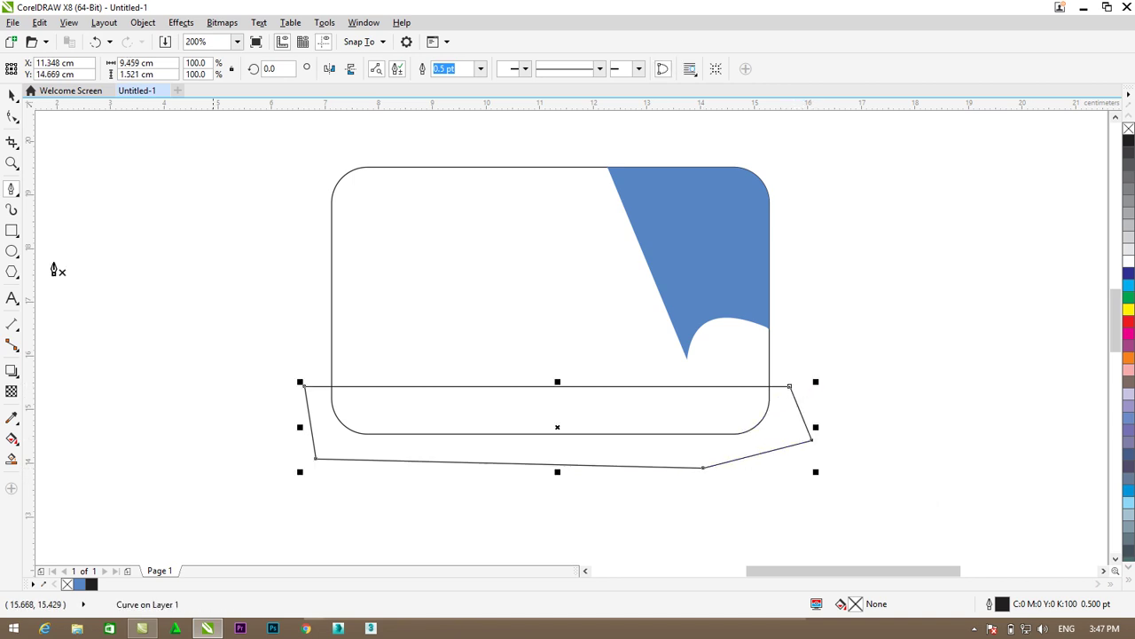
- Smart Fill the bottom strip blue, delete the helper polygon, and remove the band's outline
{"action": "left_click", "coordinate": [12, 95]}
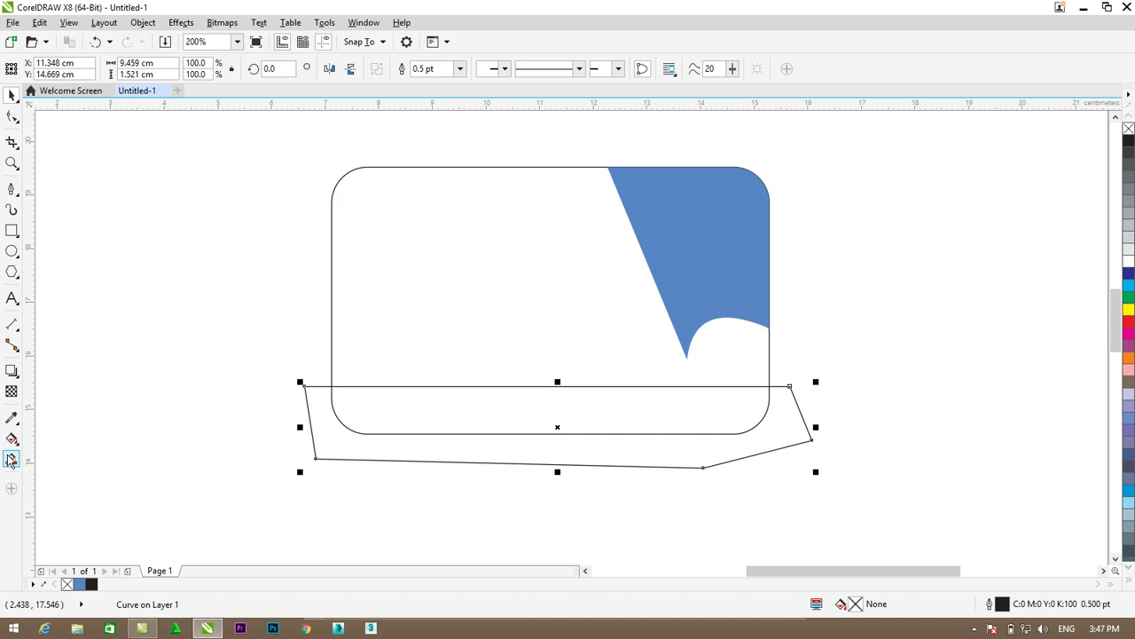
{"action": "left_click", "coordinate": [11, 459]}
{"action": "left_click", "coordinate": [452, 420]}
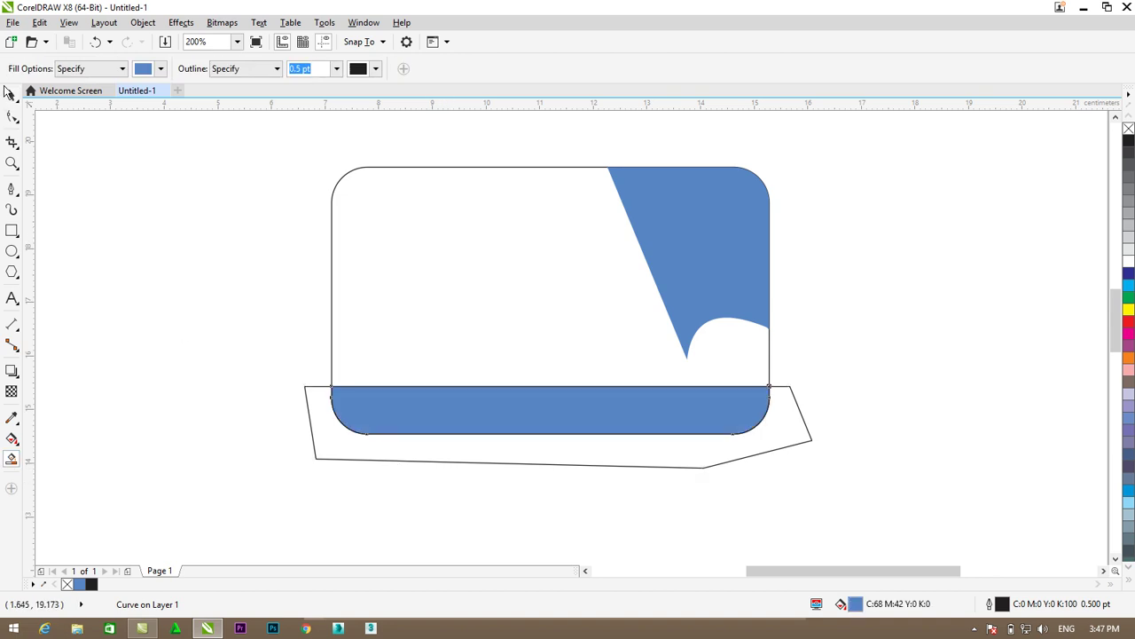
{"action": "left_click", "coordinate": [10, 96]}
{"action": "left_click", "coordinate": [556, 466]}
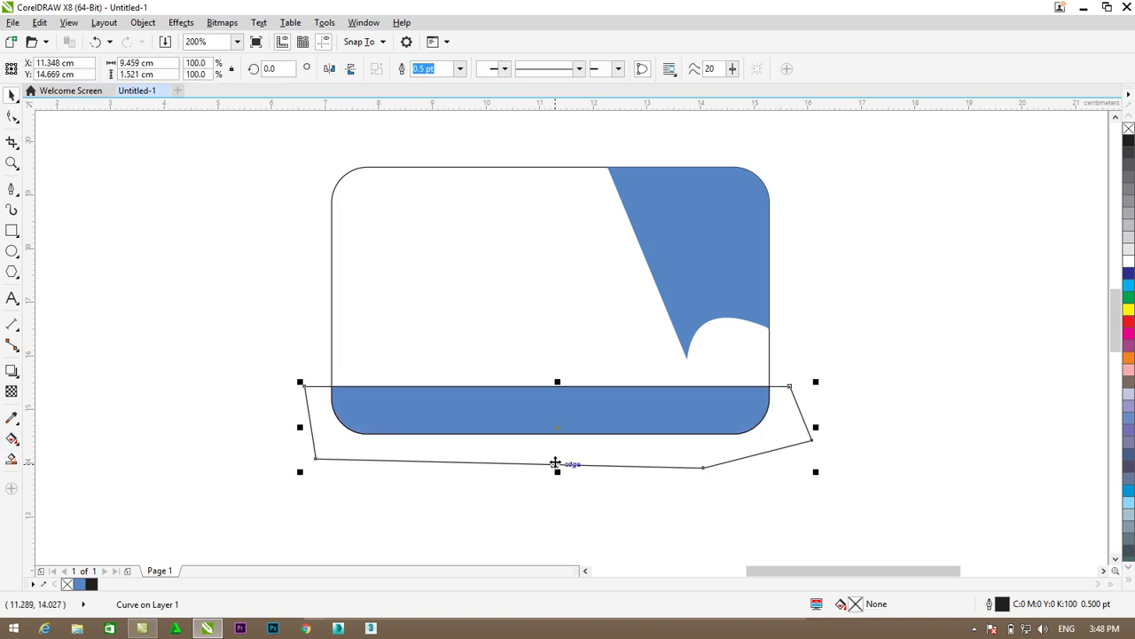
{"action": "right_click", "coordinate": [557, 469]}
{"action": "left_click", "coordinate": [587, 265]}
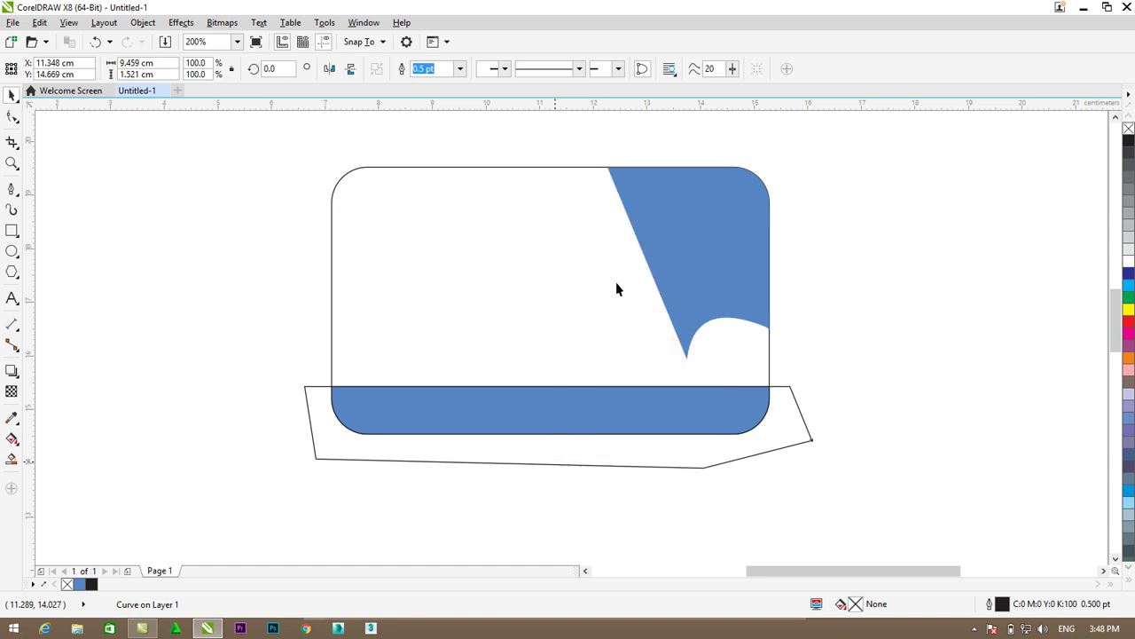
{"action": "left_click", "coordinate": [655, 419]}
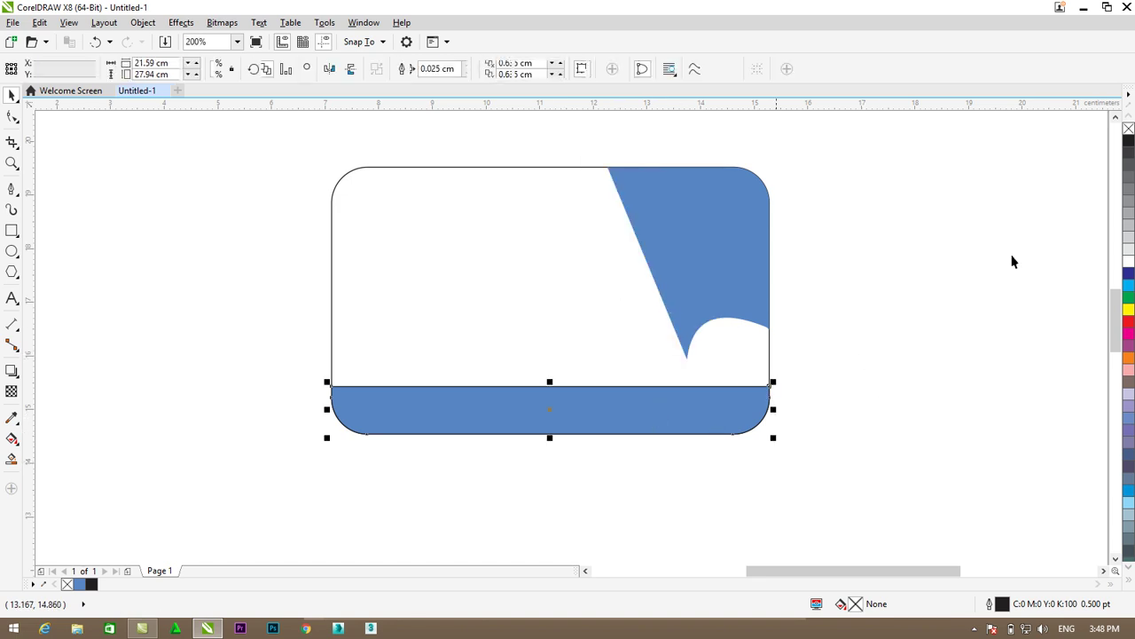
{"action": "right_click", "coordinate": [1128, 131]}
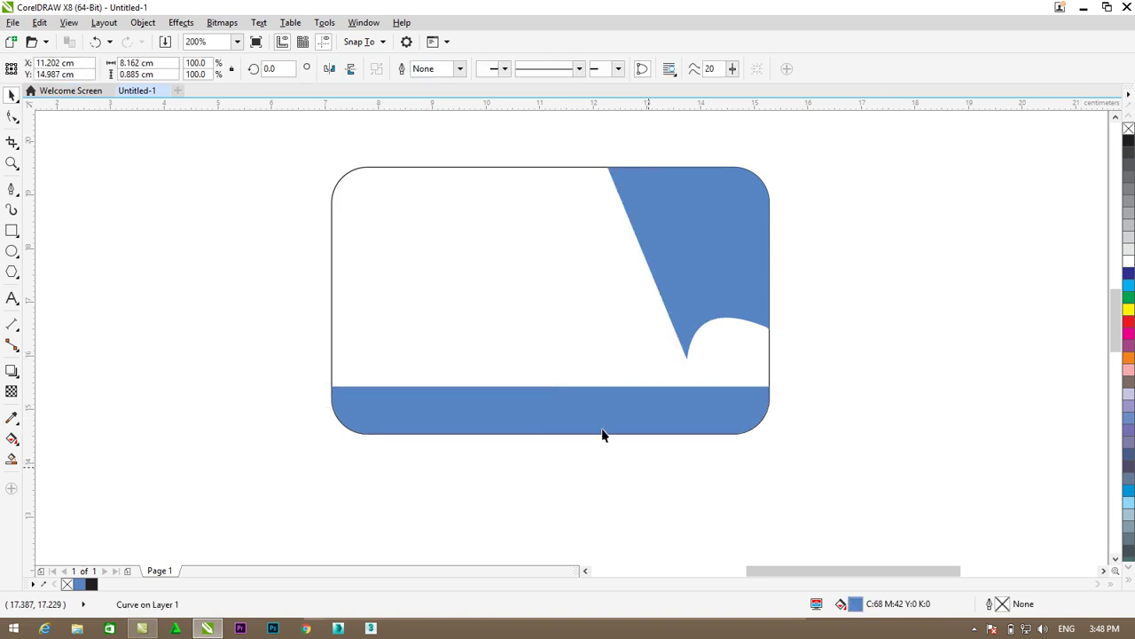
{"action": "key", "text": "Escape"}
- Fill the peel curl and the bottom band yellow
{"action": "left_click", "coordinate": [688, 280]}
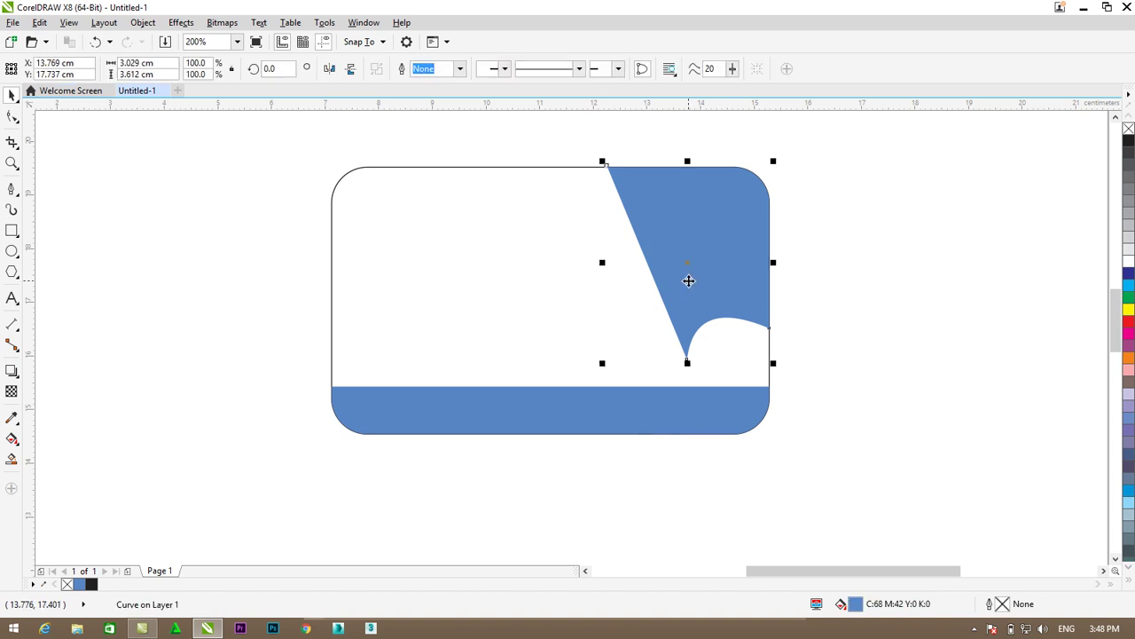
{"action": "left_click", "coordinate": [832, 295]}
{"action": "left_click", "coordinate": [730, 195]}
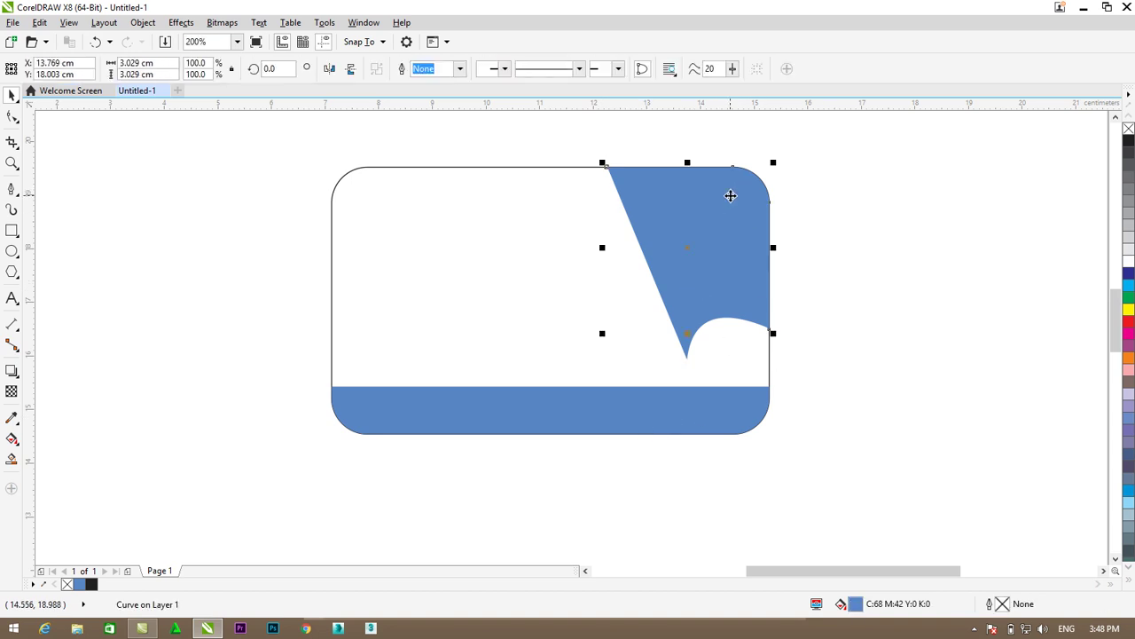
{"action": "left_click", "coordinate": [703, 314]}
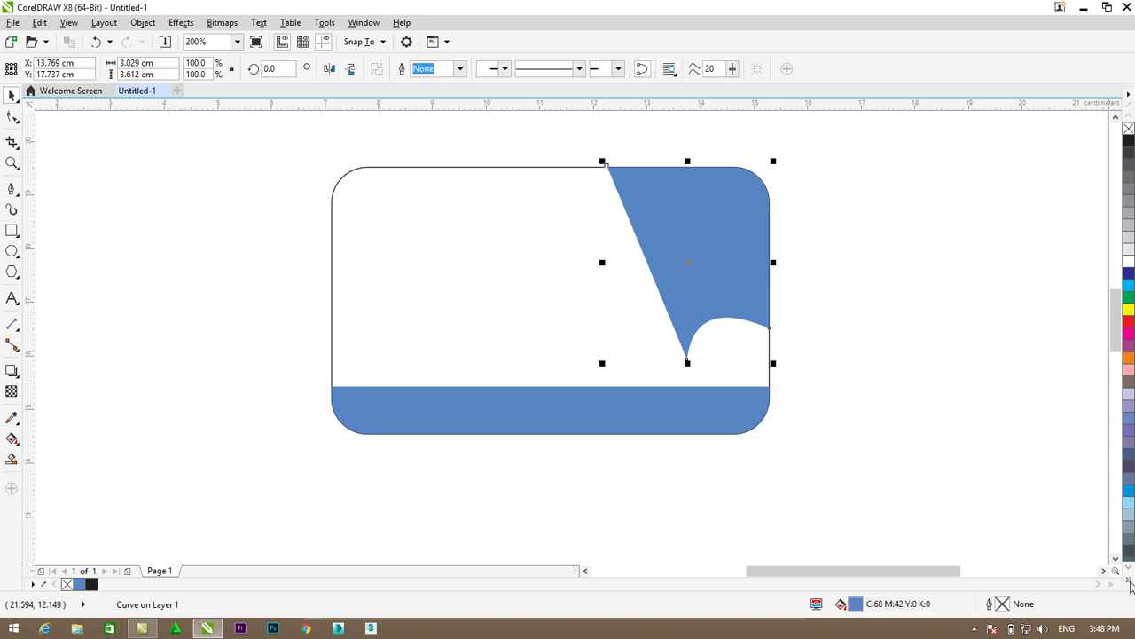
{"action": "left_click", "coordinate": [1130, 583]}
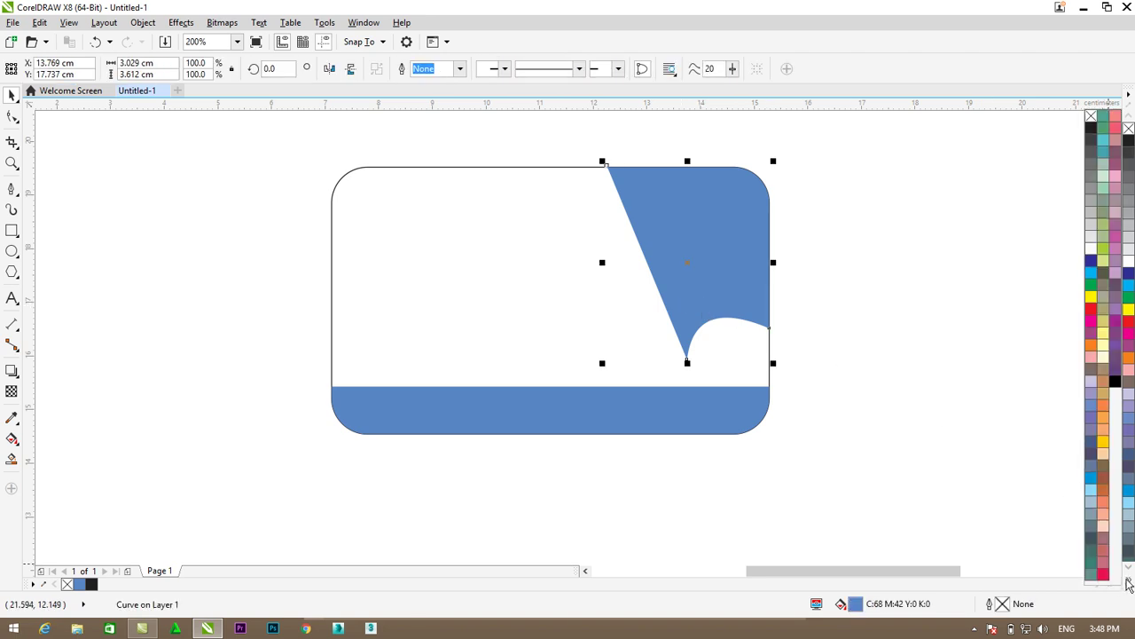
{"action": "left_click", "coordinate": [1103, 454]}
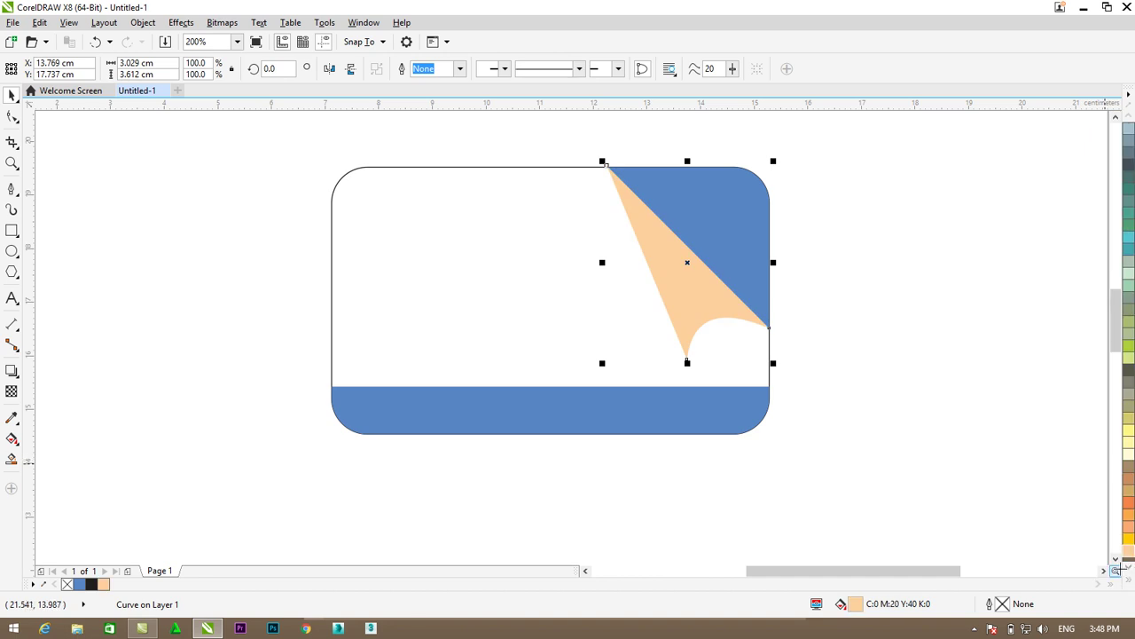
{"action": "left_click", "coordinate": [1132, 584]}
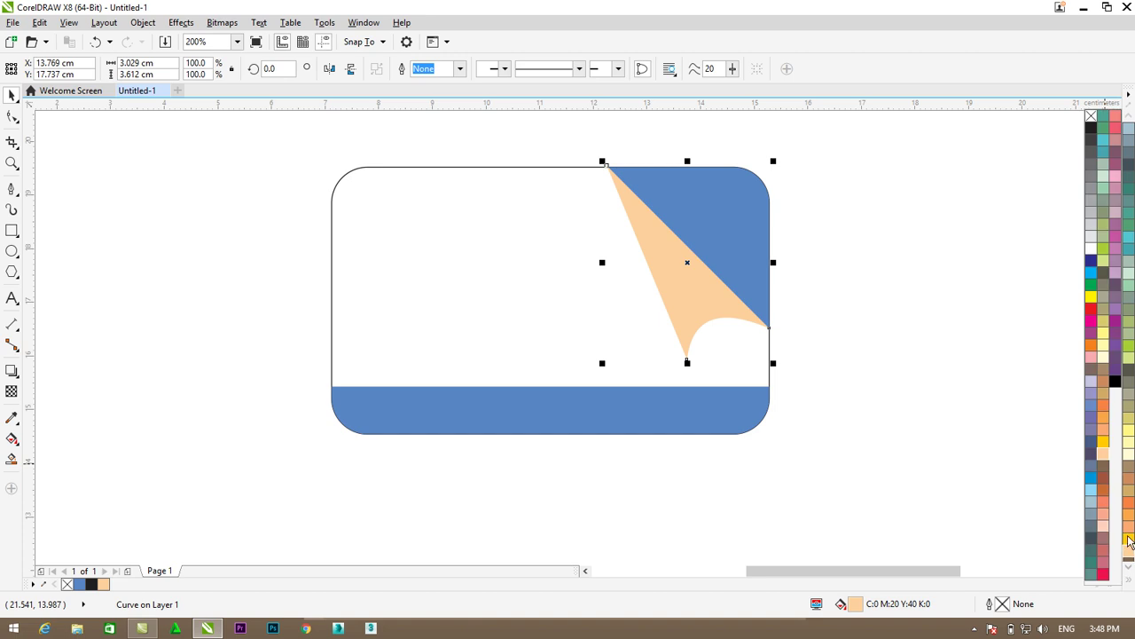
{"action": "left_click", "coordinate": [1103, 442]}
{"action": "left_click", "coordinate": [968, 405]}
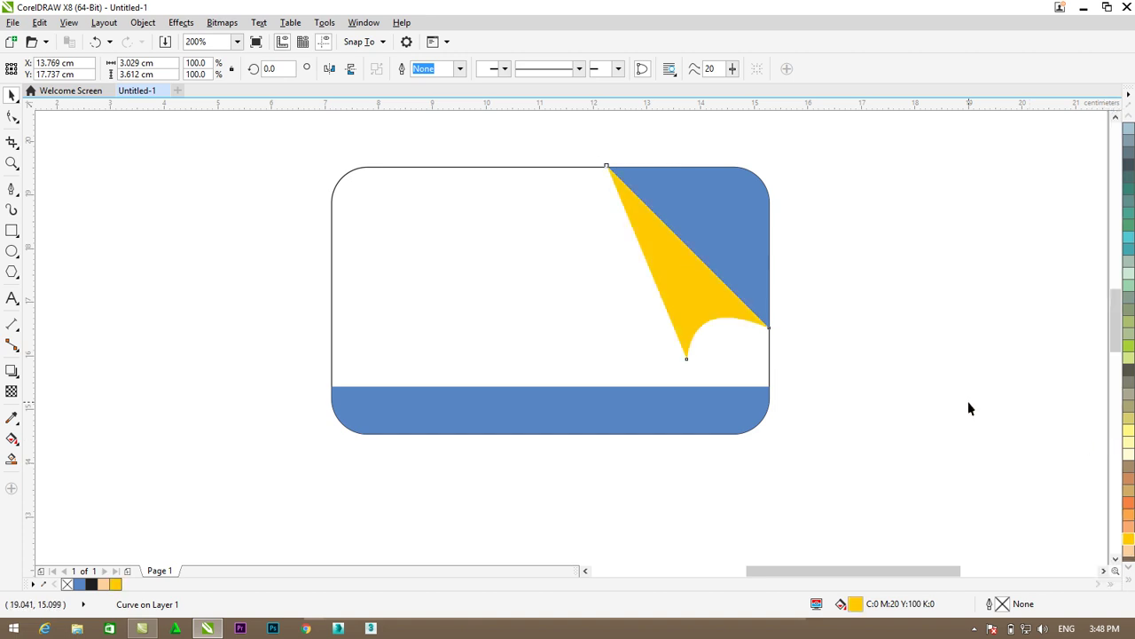
{"action": "left_click", "coordinate": [655, 413]}
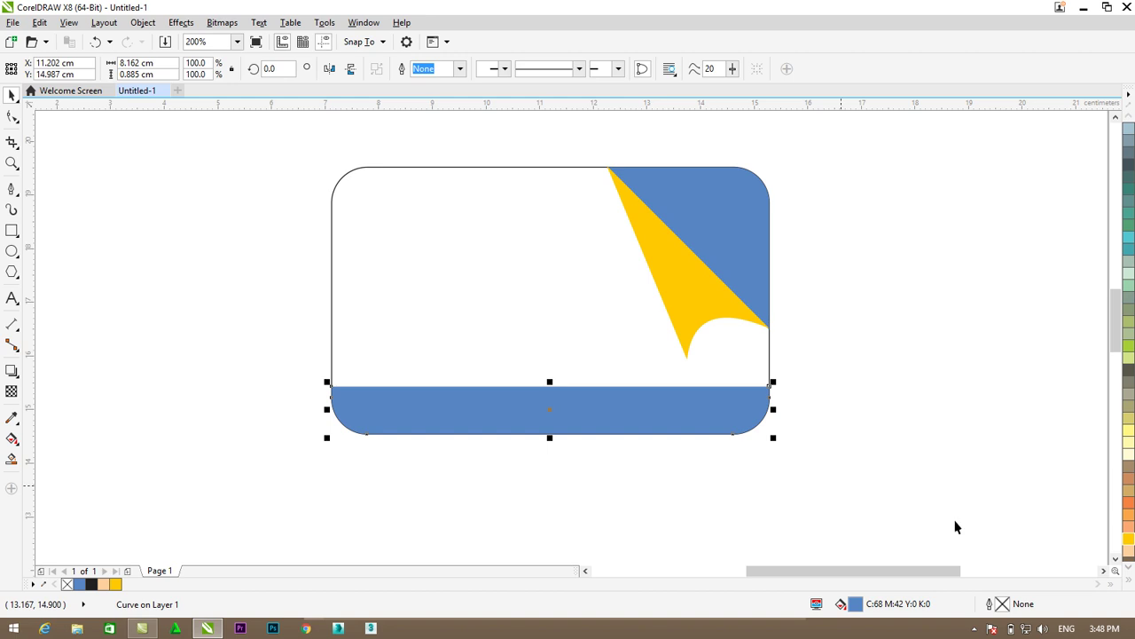
{"action": "left_click", "coordinate": [1130, 538]}
{"action": "left_click", "coordinate": [821, 442]}
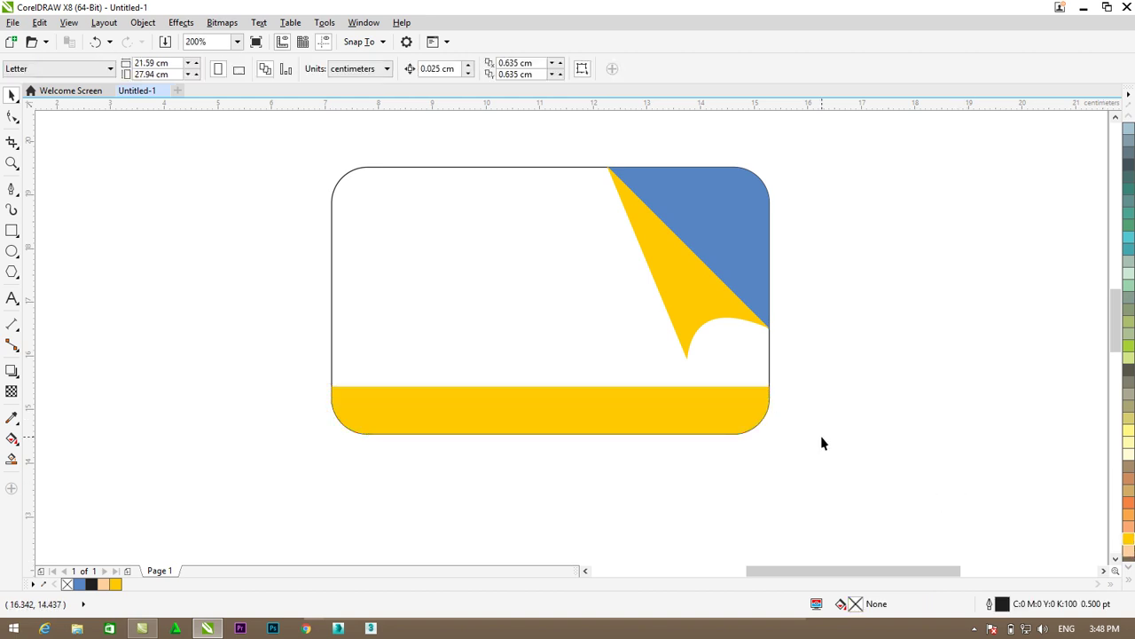
- Fill the top-right corner triangle dark grey K90
{"action": "left_click", "coordinate": [729, 224]}
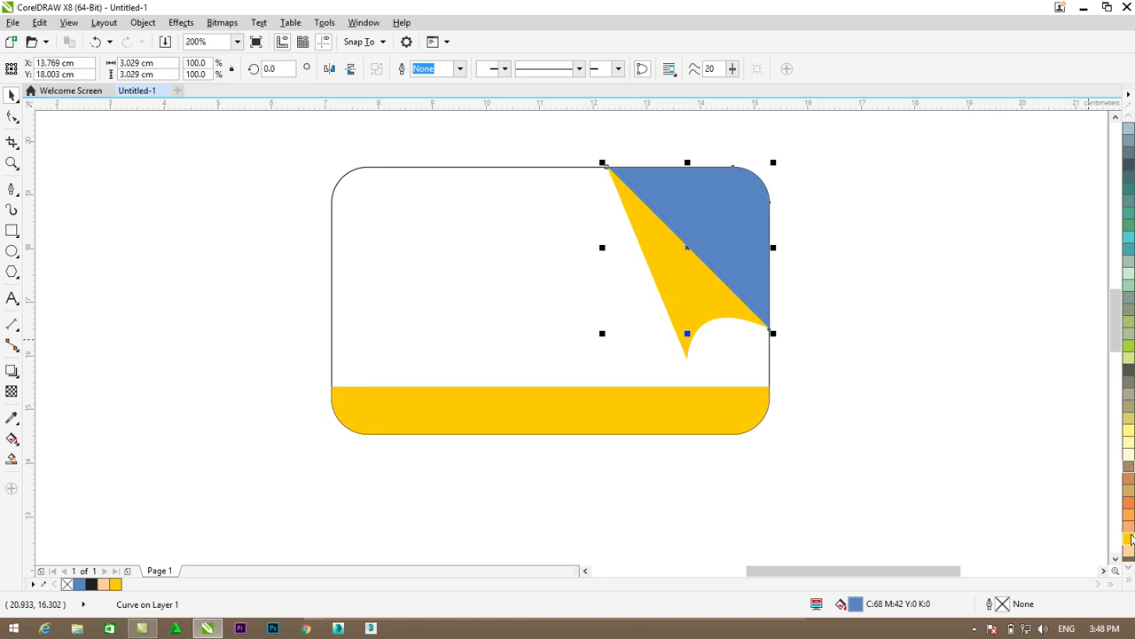
{"action": "left_click", "coordinate": [1131, 584]}
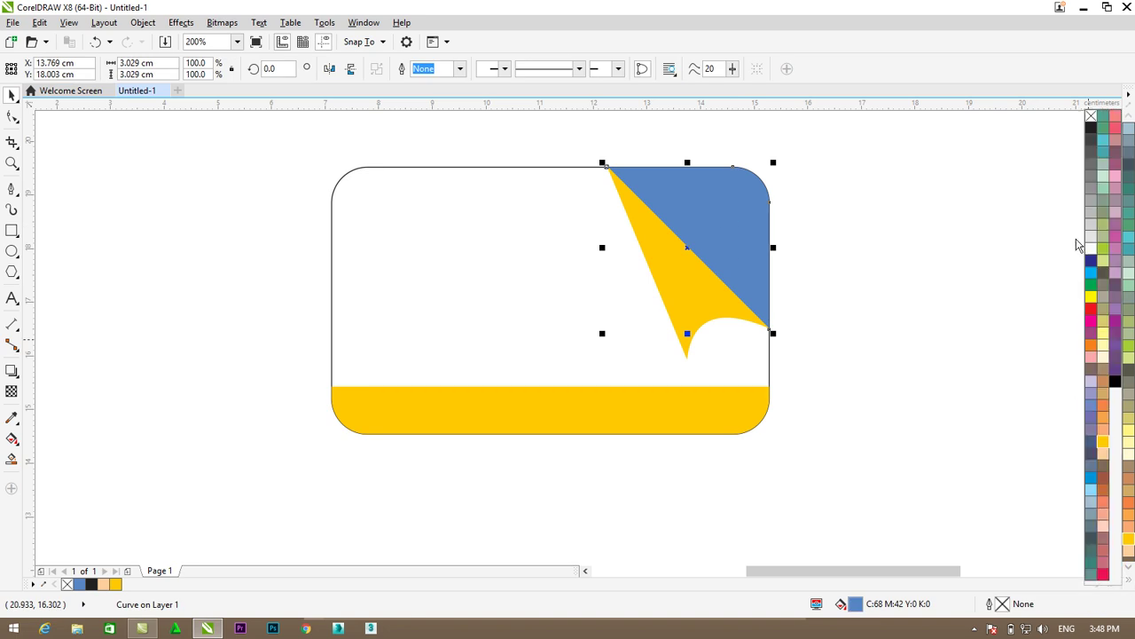
{"action": "left_click", "coordinate": [1090, 142]}
{"action": "left_click", "coordinate": [952, 213]}
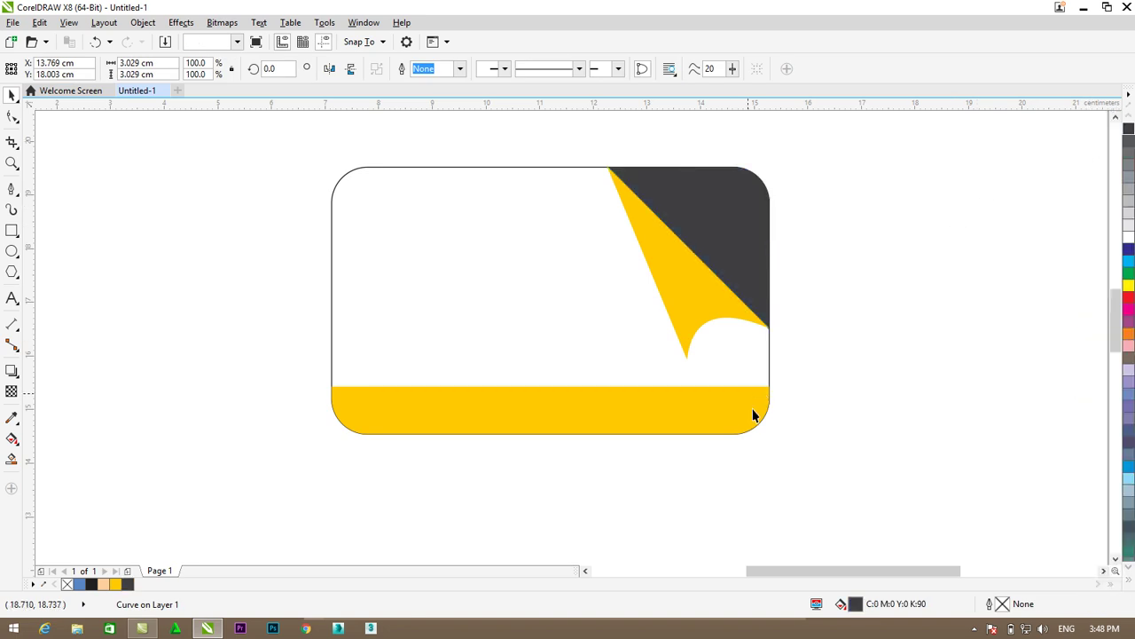
{"action": "left_click", "coordinate": [462, 269]}
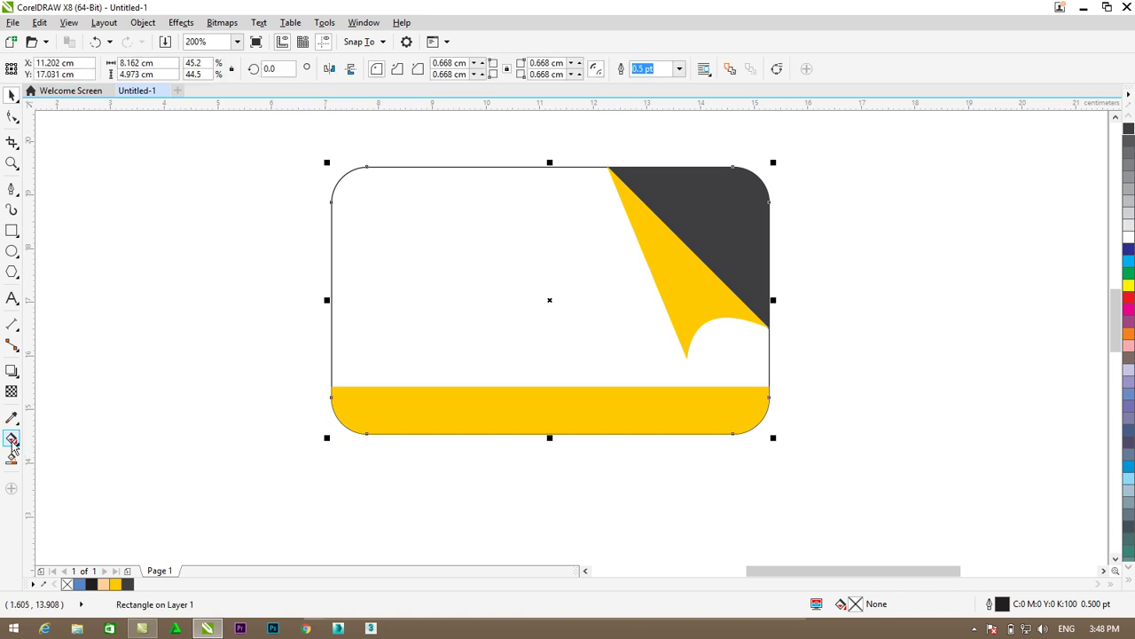
- Give the card body a dark-to-light grey fountain fill, dragging the gradient nodes to adjust it
{"action": "left_click", "coordinate": [11, 440]}
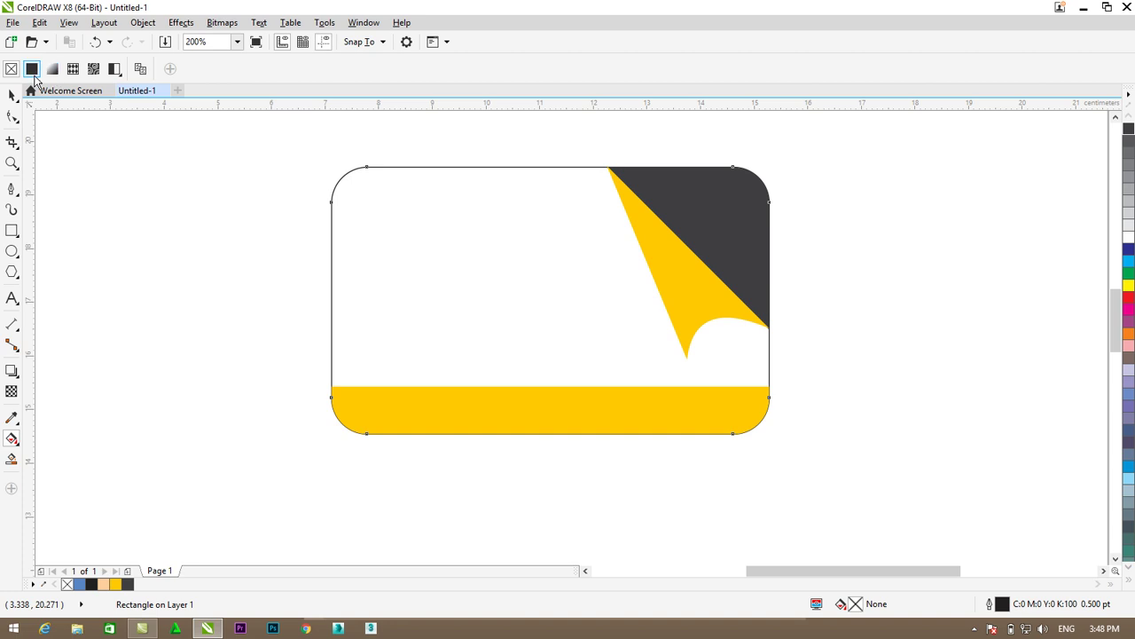
{"action": "left_click", "coordinate": [32, 71]}
{"action": "left_click", "coordinate": [51, 69]}
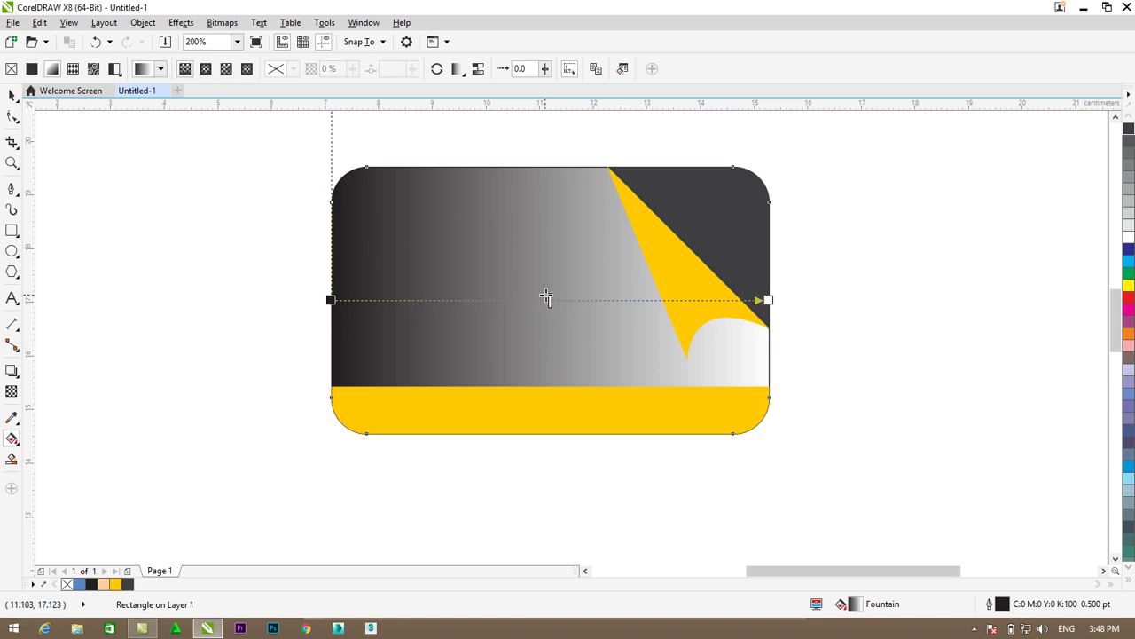
{"action": "left_click_drag", "start_coordinate": [554, 299], "coordinate": [611, 299]}
{"action": "left_click_drag", "start_coordinate": [769, 300], "coordinate": [800, 300]}
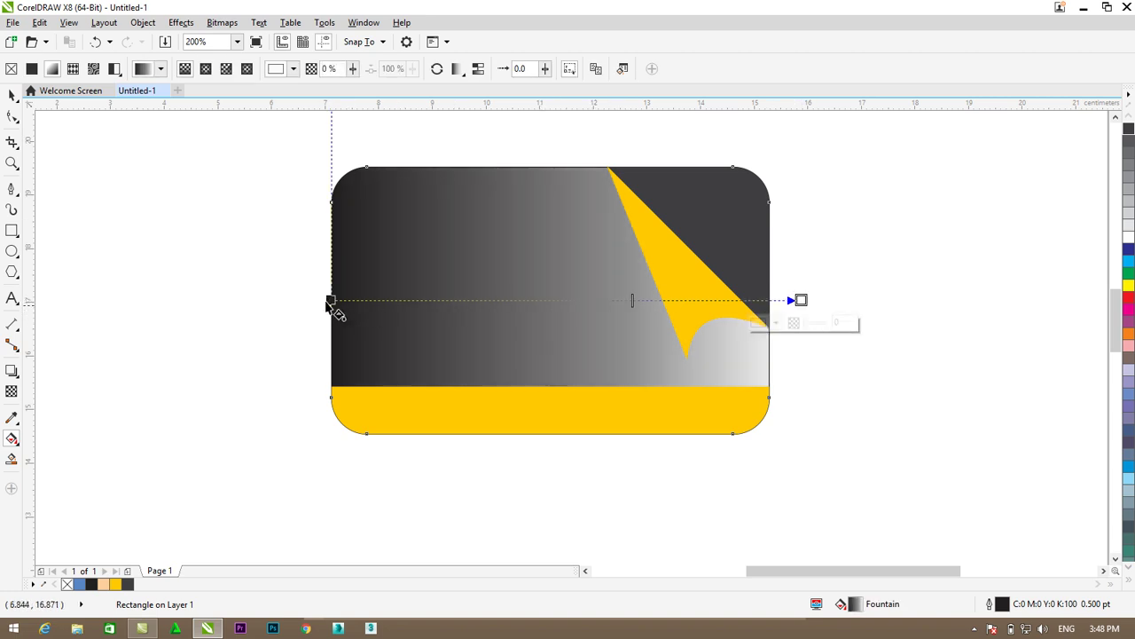
{"action": "left_click_drag", "start_coordinate": [317, 302], "coordinate": [215, 297]}
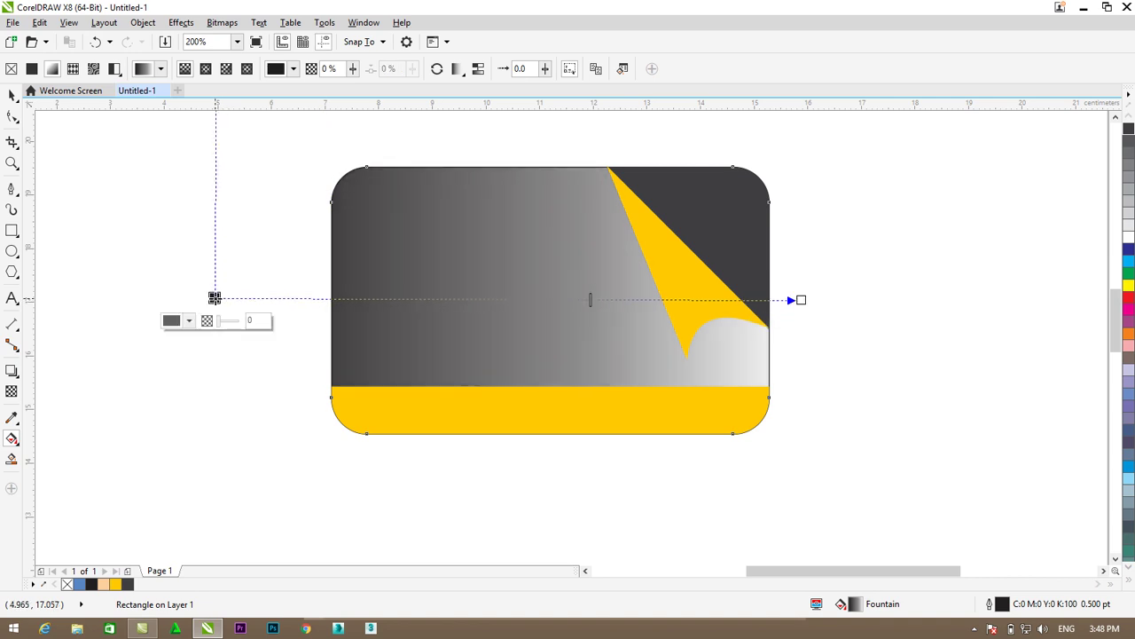
{"action": "key", "text": "Escape"}
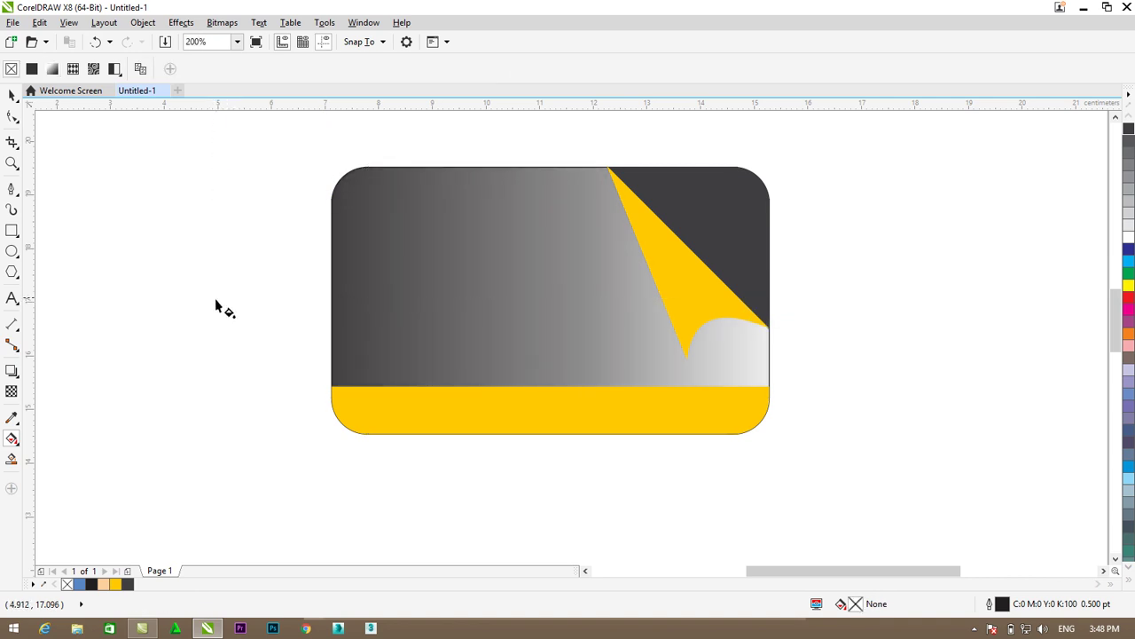
{"action": "left_click", "coordinate": [600, 304]}
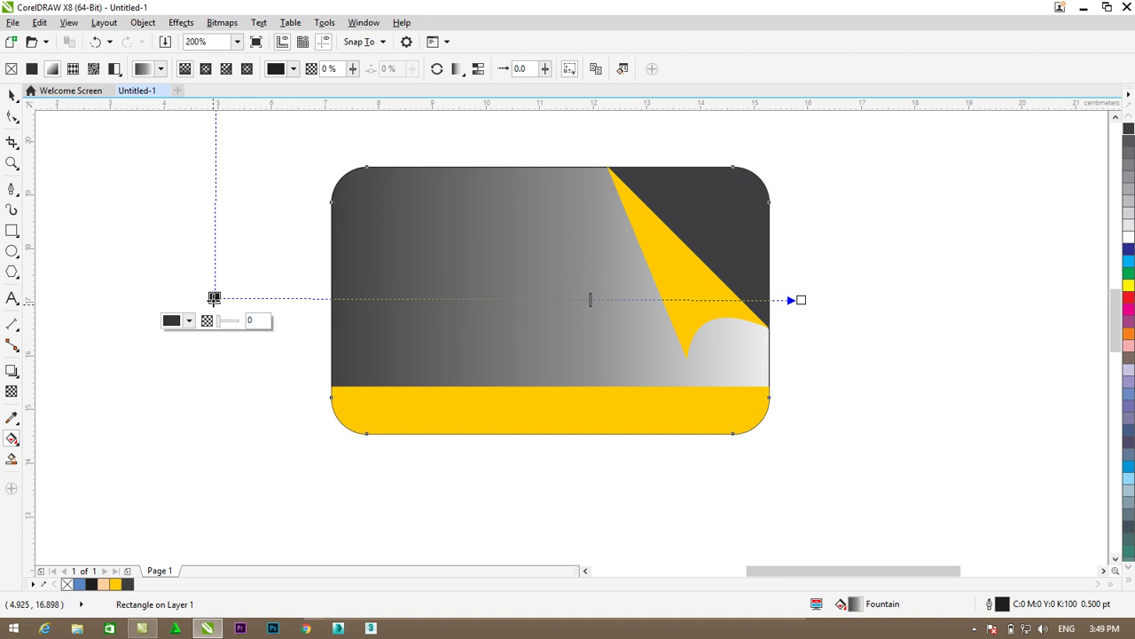
{"action": "left_click_drag", "start_coordinate": [206, 300], "coordinate": [162, 300]}
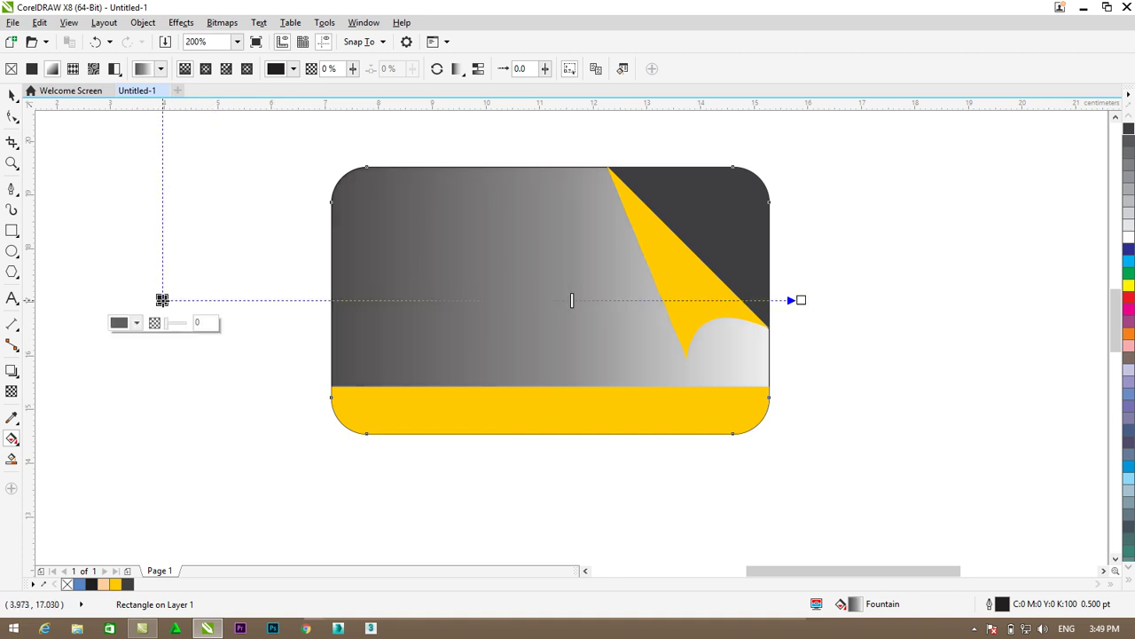
{"action": "left_click", "coordinate": [12, 95]}
{"action": "left_click", "coordinate": [829, 332]}
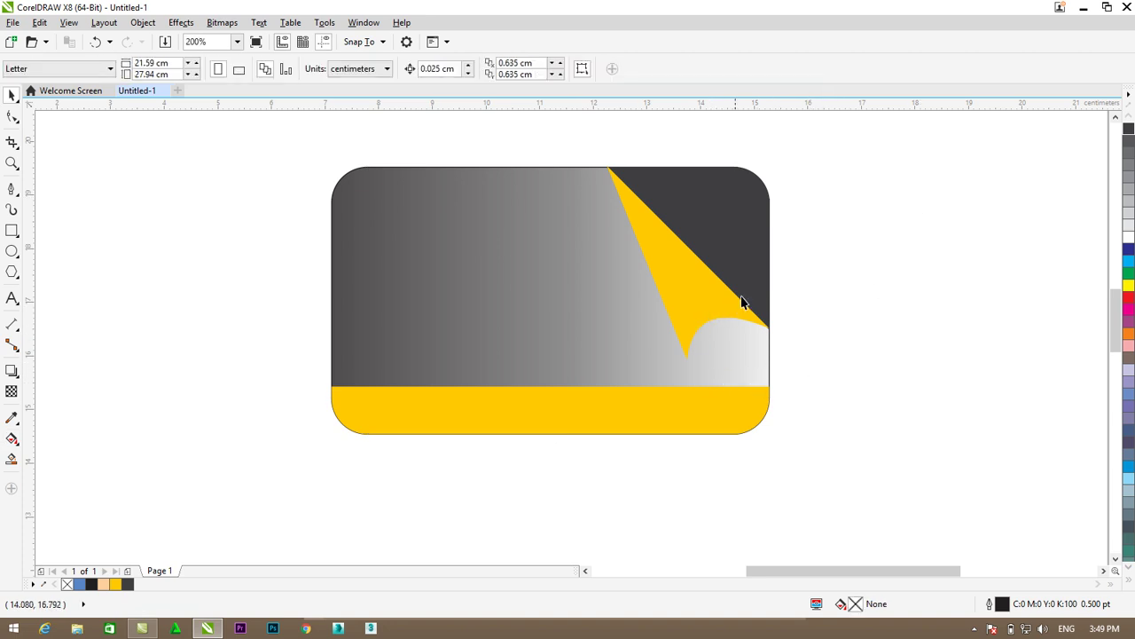
- Lighten the top-right corner triangle to grey K60
{"action": "left_click", "coordinate": [739, 242]}
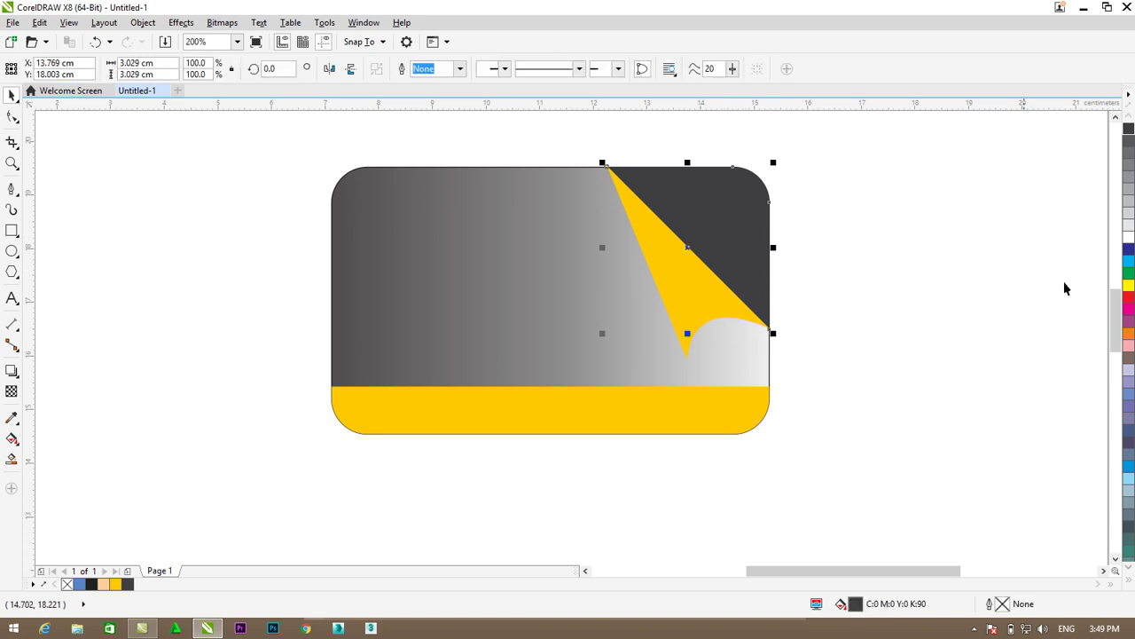
{"action": "left_click", "coordinate": [1130, 177]}
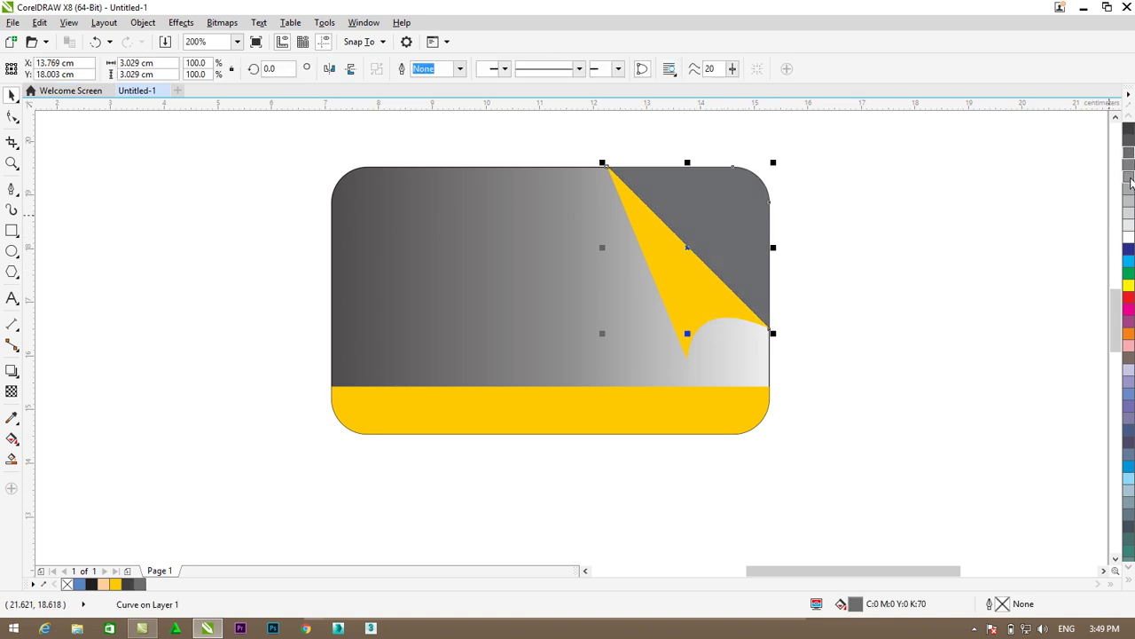
{"action": "left_click", "coordinate": [1130, 186]}
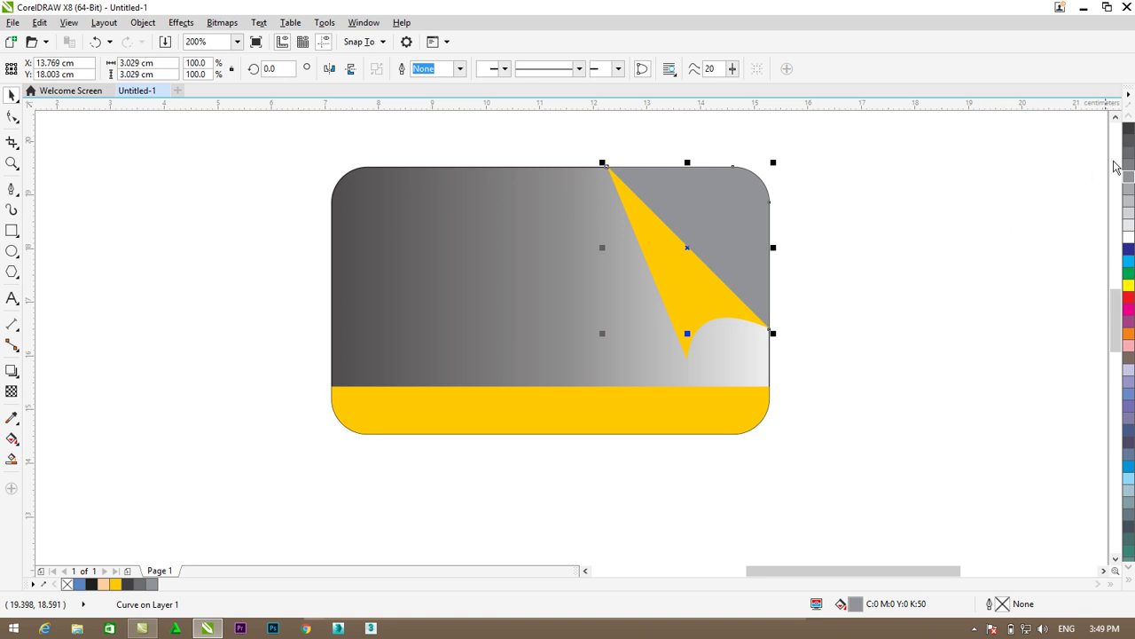
{"action": "left_click", "coordinate": [1130, 166]}
{"action": "left_click", "coordinate": [740, 438]}
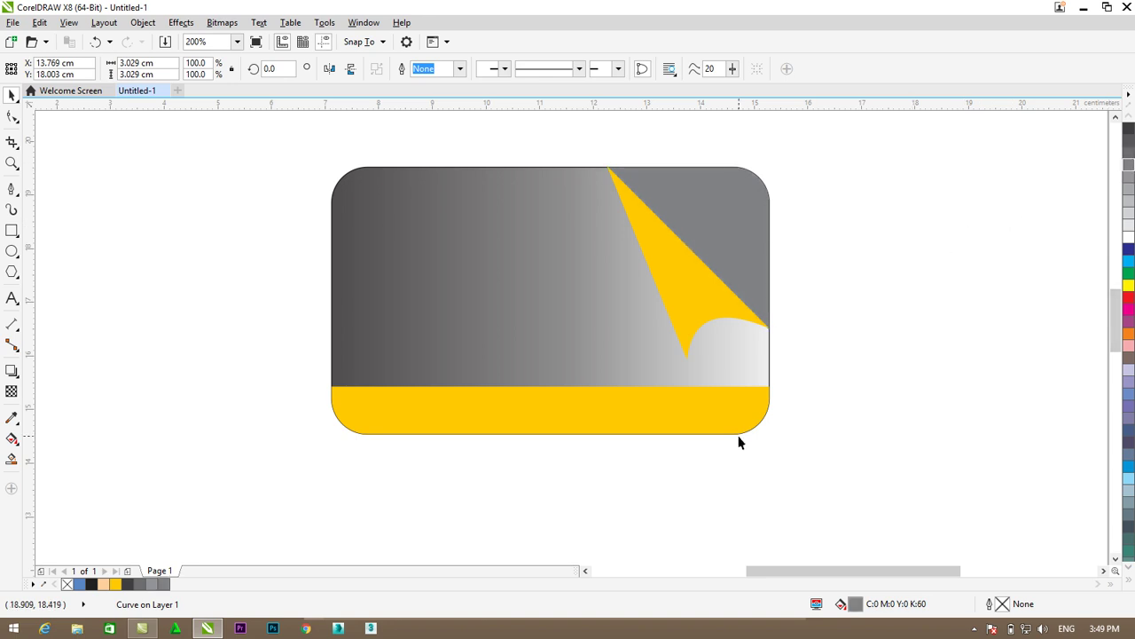
{"action": "left_click", "coordinate": [687, 293]}
{"action": "left_click", "coordinate": [876, 282]}
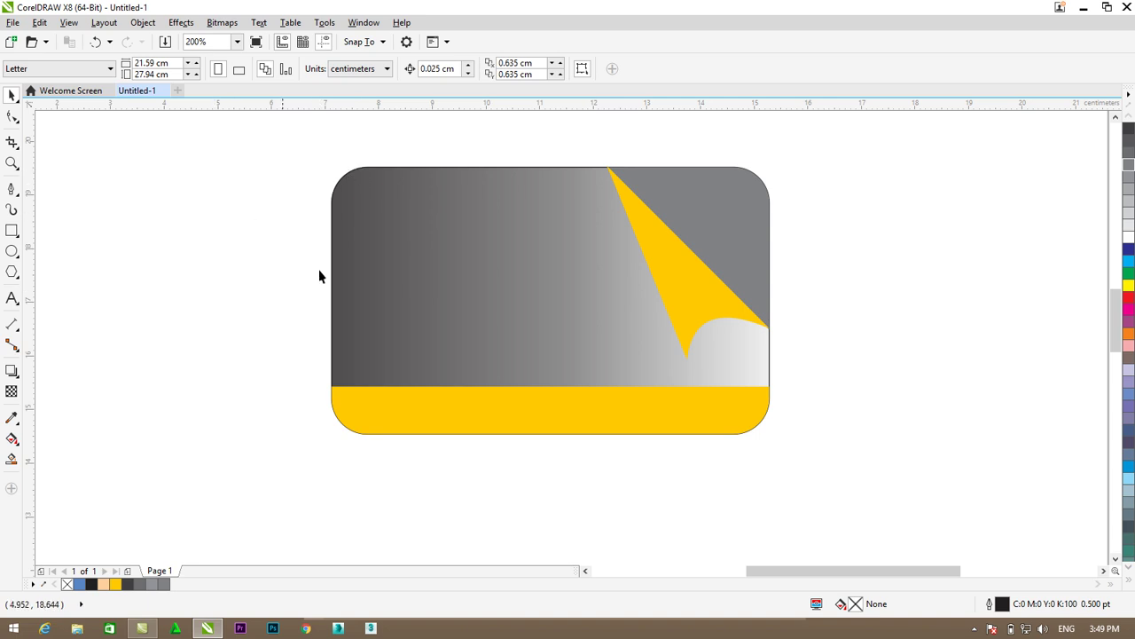
- Import the CorelDraw Logo image from the Desktop's Urgent folder and place it on the page
{"action": "right_click", "coordinate": [129, 220]}
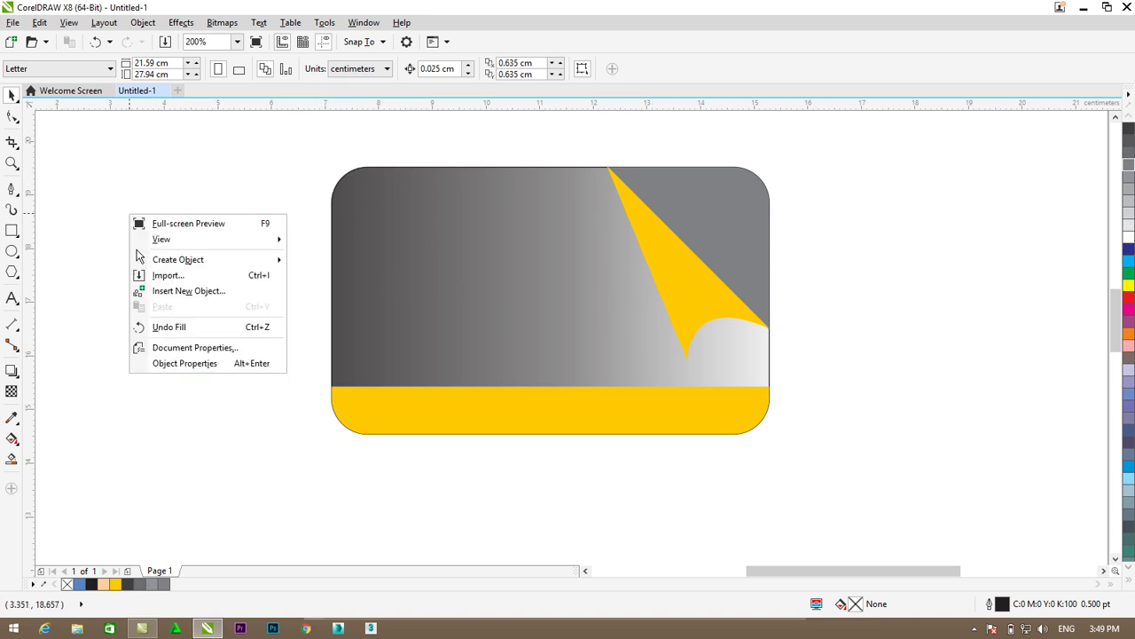
{"action": "left_click", "coordinate": [179, 318]}
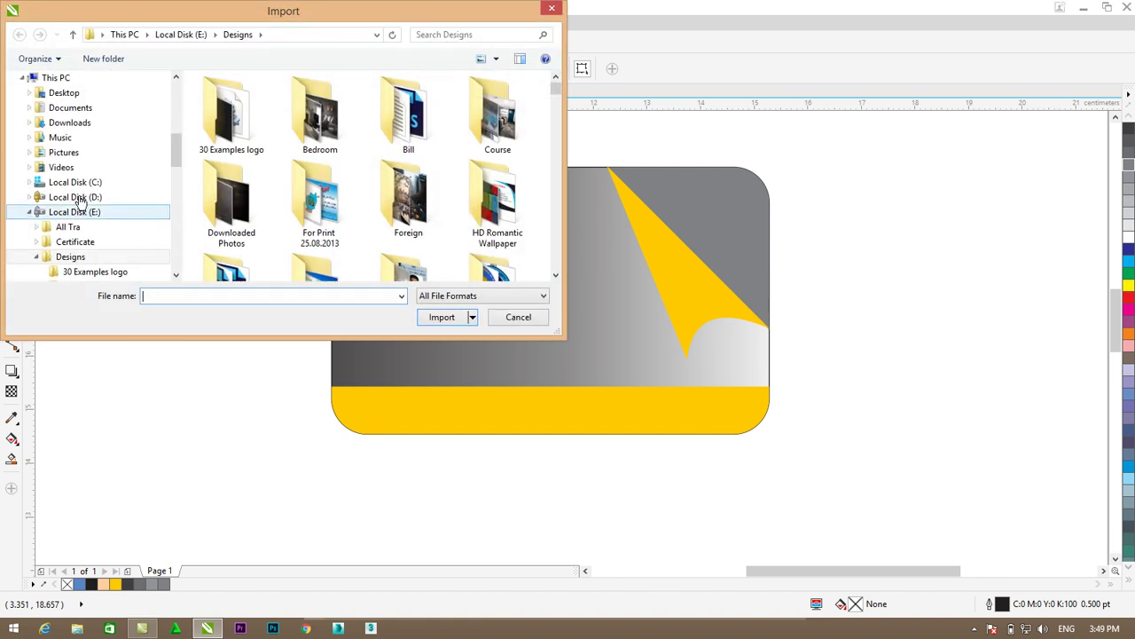
{"action": "left_click", "coordinate": [60, 93]}
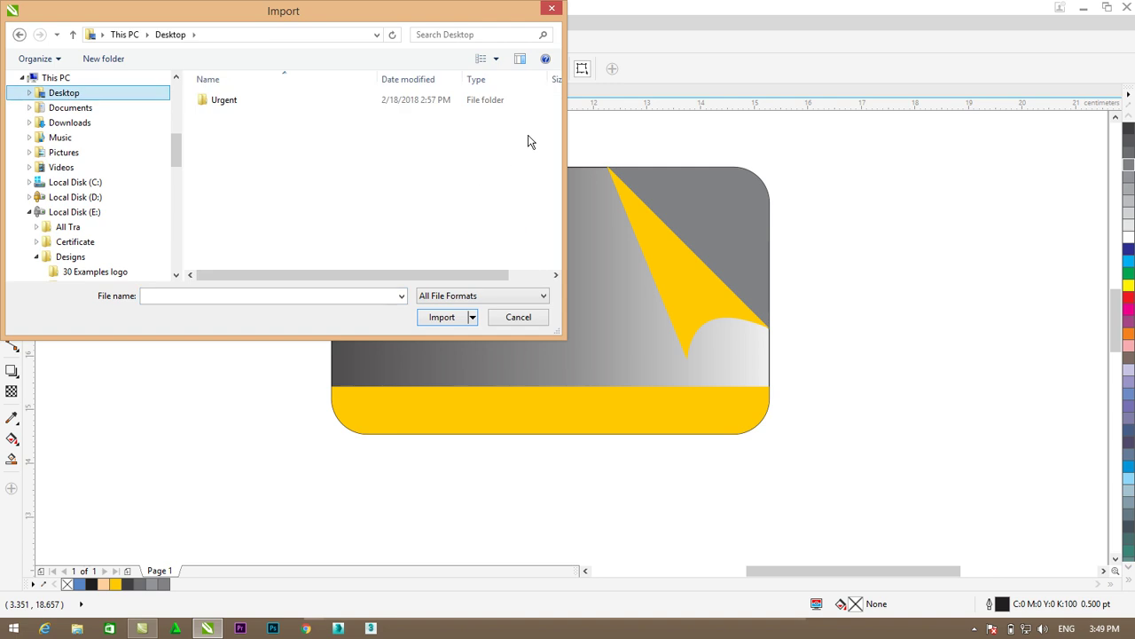
{"action": "double_click", "coordinate": [228, 105]}
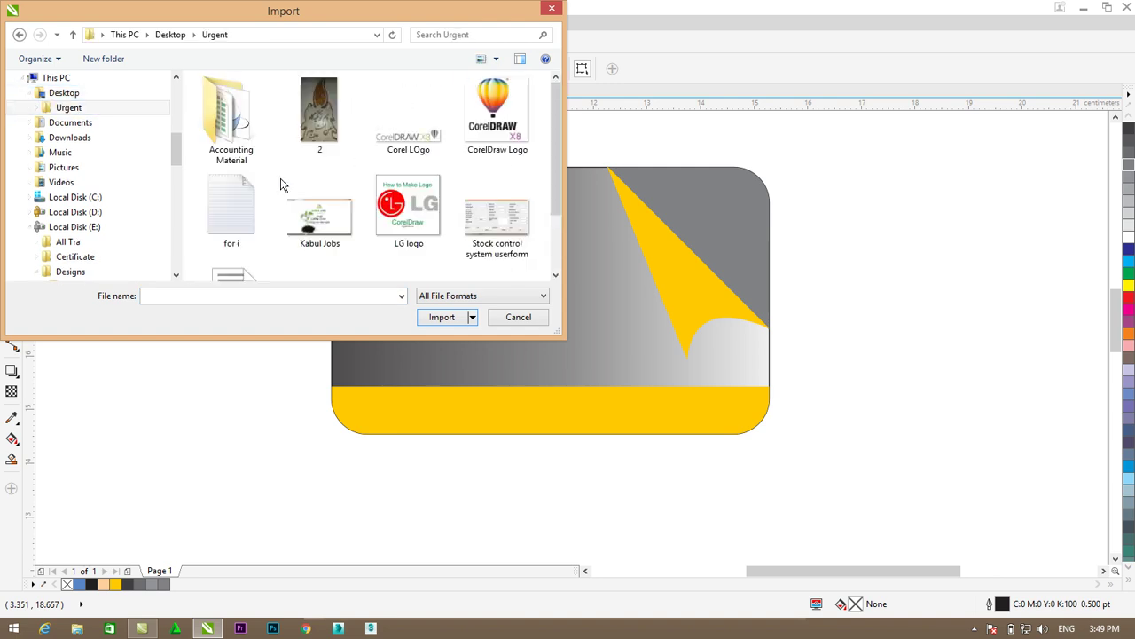
{"action": "left_click", "coordinate": [501, 142]}
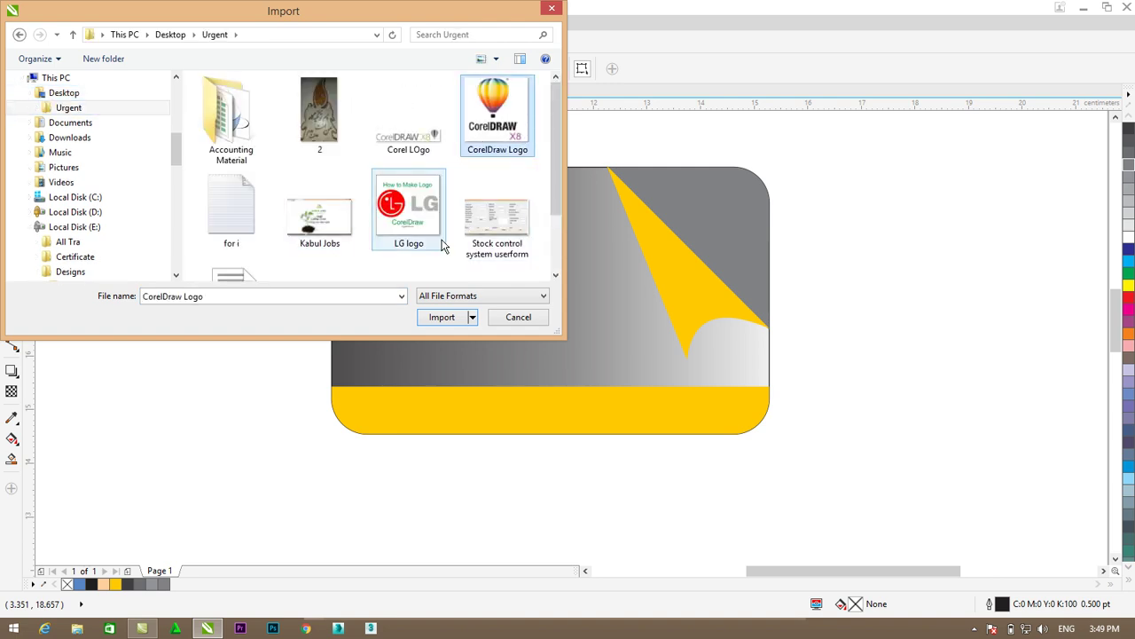
{"action": "left_click", "coordinate": [444, 318]}
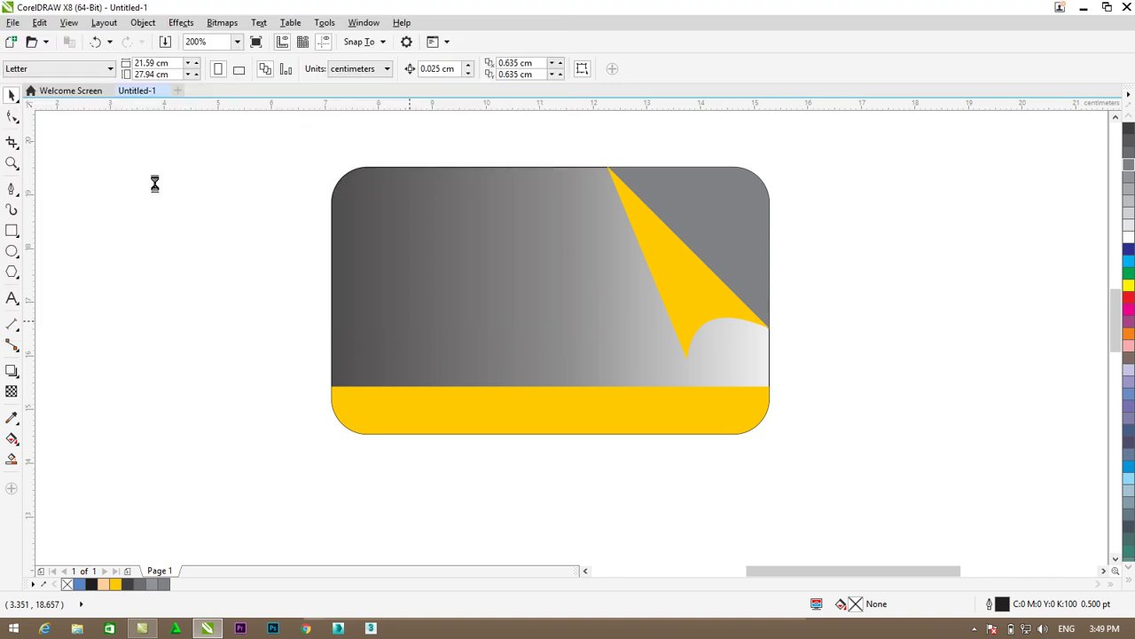
{"action": "left_click_drag", "start_coordinate": [142, 184], "coordinate": [268, 317]}
- Move the logo to the card's top-left and scale it to 85.7% (about 1.619 × 1.64 cm)
{"action": "left_click_drag", "start_coordinate": [180, 211], "coordinate": [410, 200]}
{"action": "left_click_drag", "start_coordinate": [486, 307], "coordinate": [448, 265]}
{"action": "scroll", "coordinate": [379, 187], "scroll_direction": "up", "scroll_amount": 2}
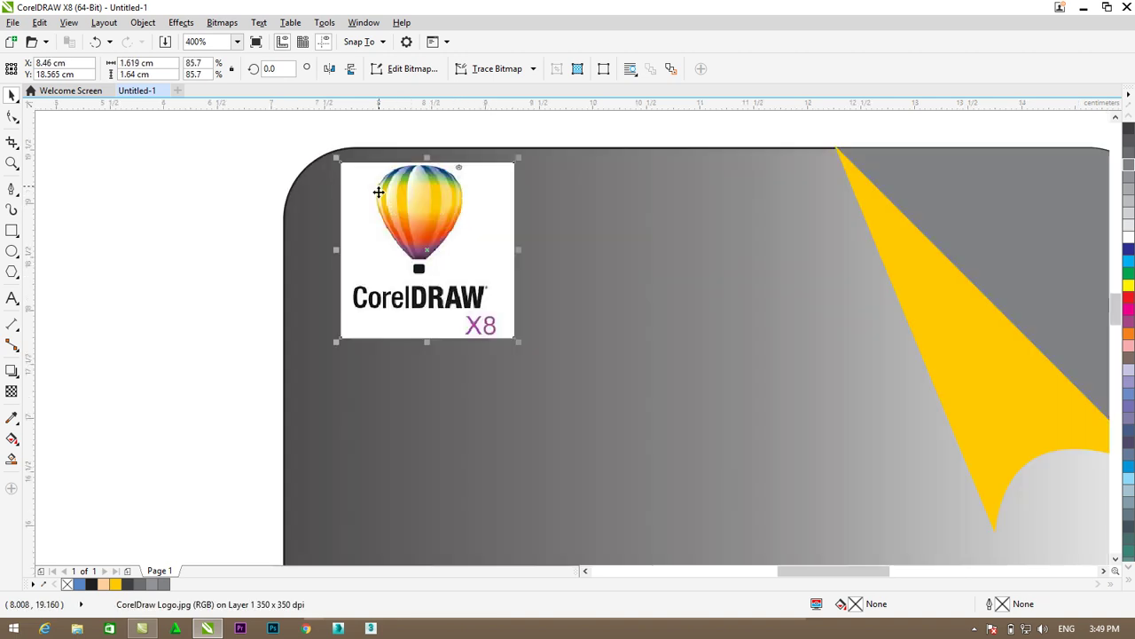
{"action": "scroll", "coordinate": [421, 201], "scroll_direction": "up", "scroll_amount": 2}
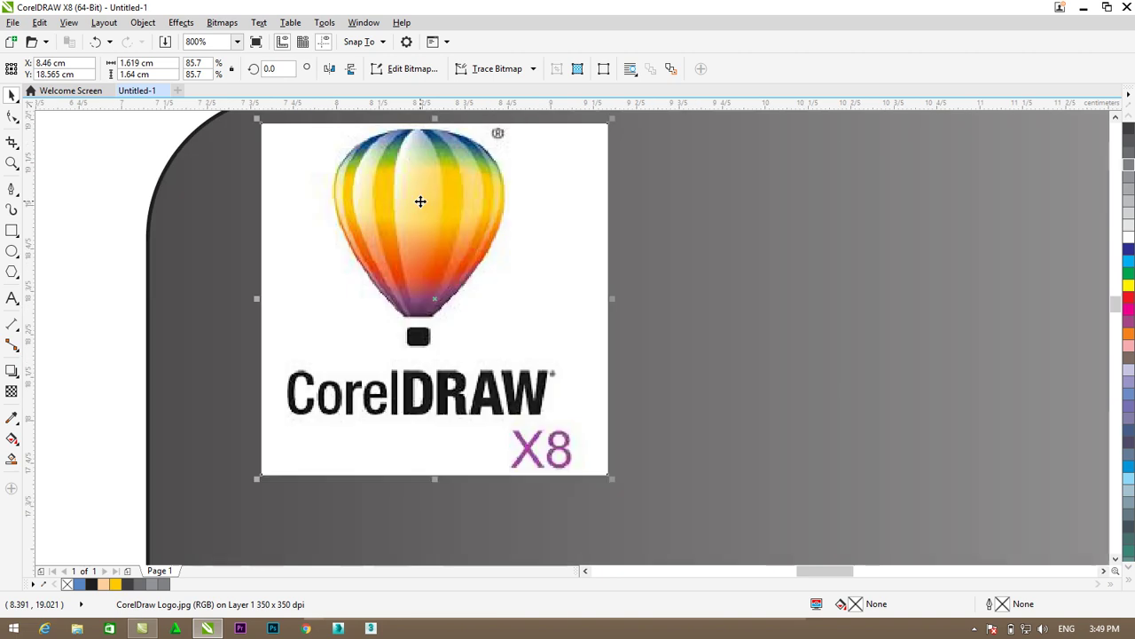
{"action": "left_click_drag", "start_coordinate": [420, 207], "coordinate": [421, 218]}
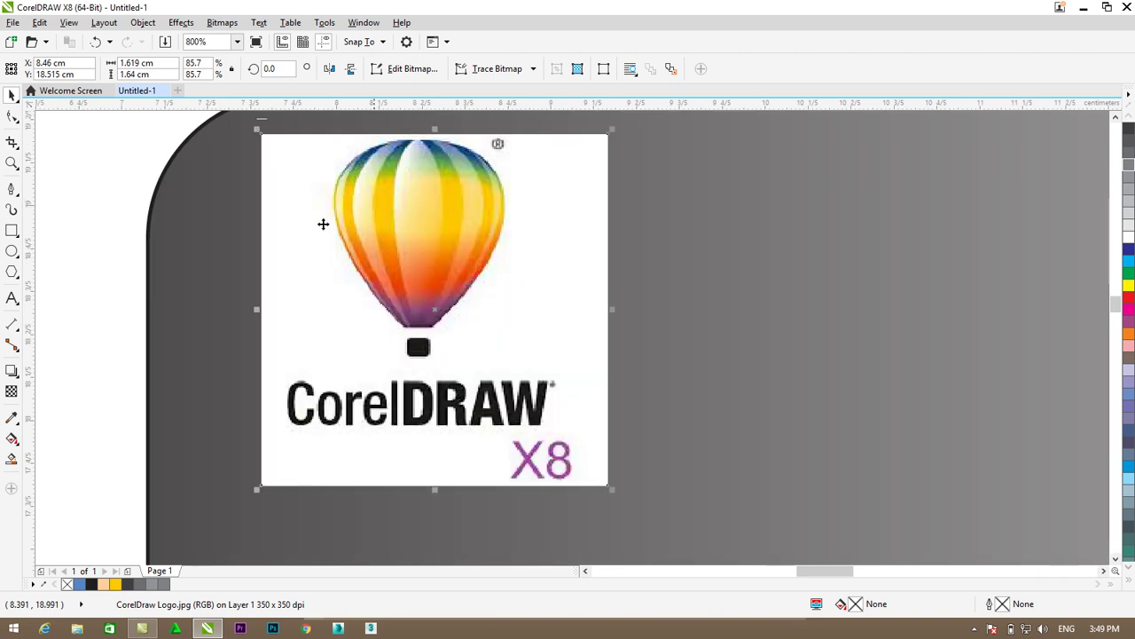
- With the 3-Point Curve tool, trace curves down the balloon's right edge to its base
{"action": "left_click", "coordinate": [12, 189]}
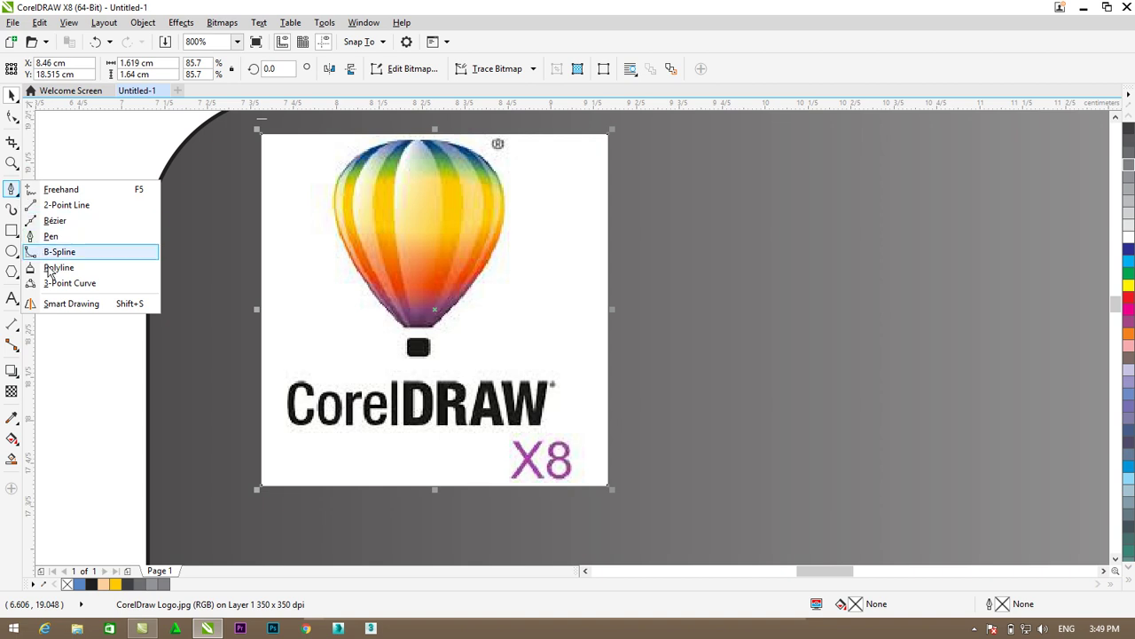
{"action": "left_click", "coordinate": [59, 283]}
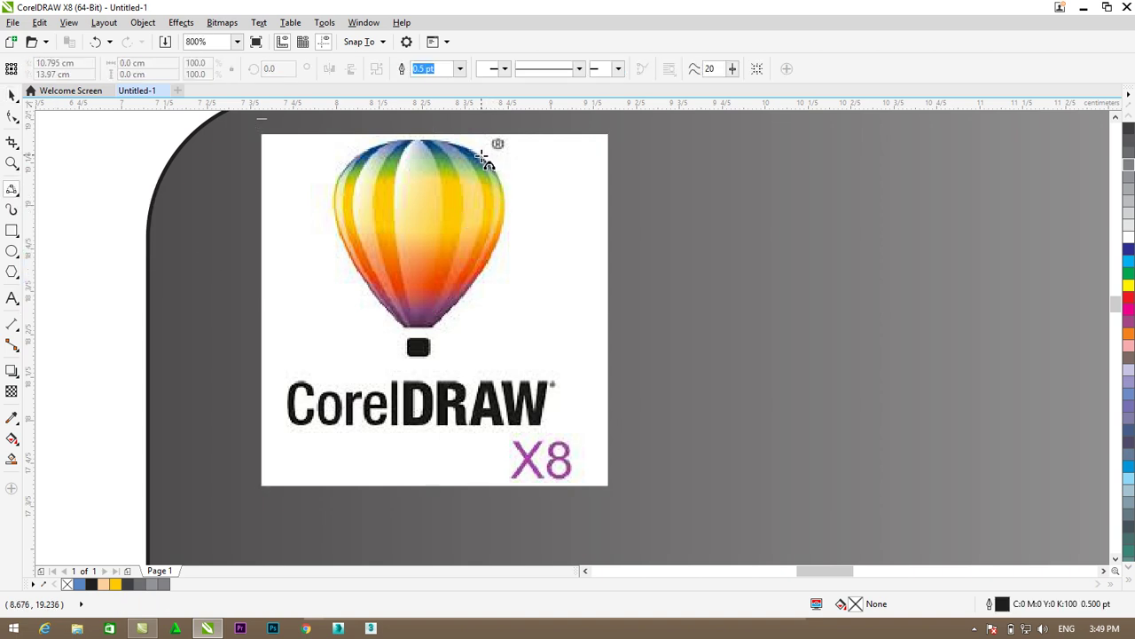
{"action": "left_click_drag", "start_coordinate": [483, 156], "coordinate": [492, 262]}
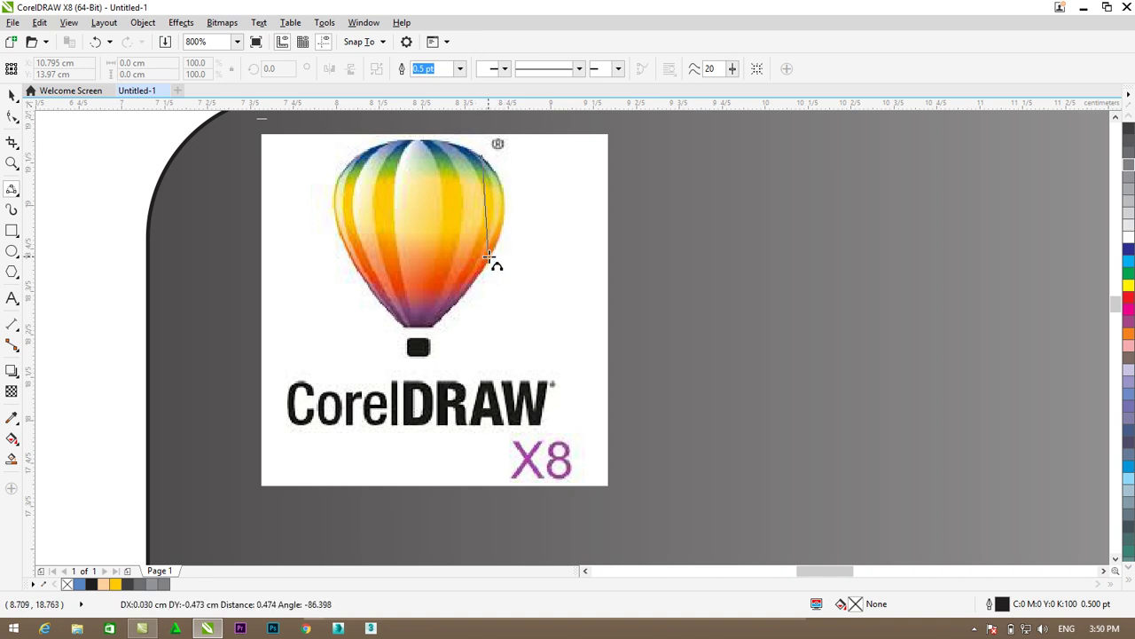
{"action": "left_click", "coordinate": [504, 199]}
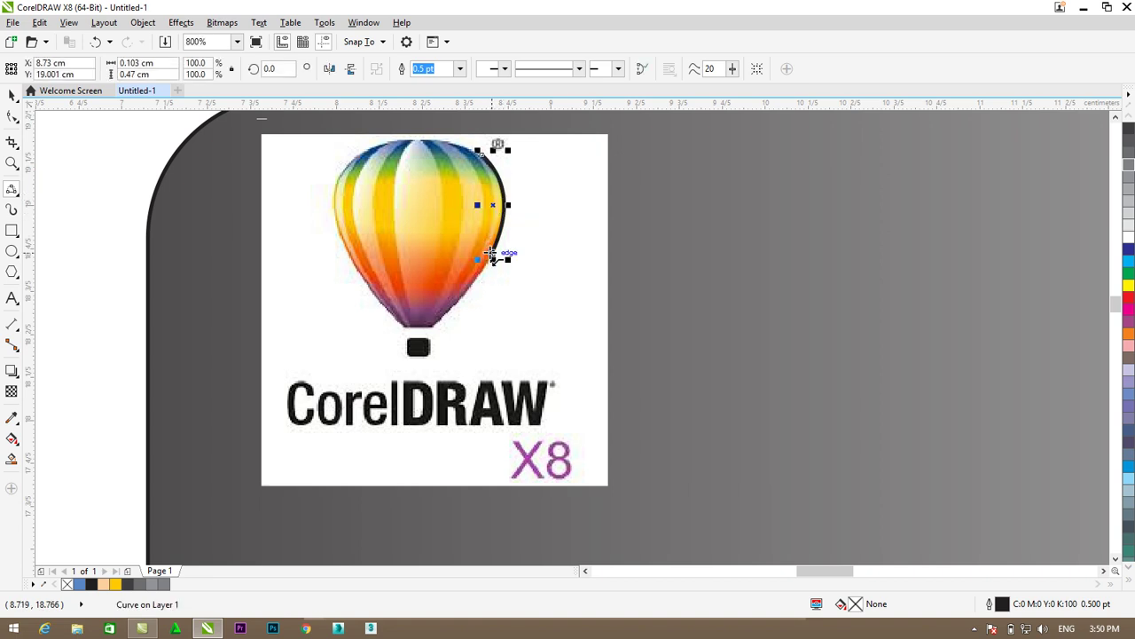
{"action": "left_click_drag", "start_coordinate": [491, 254], "coordinate": [441, 316]}
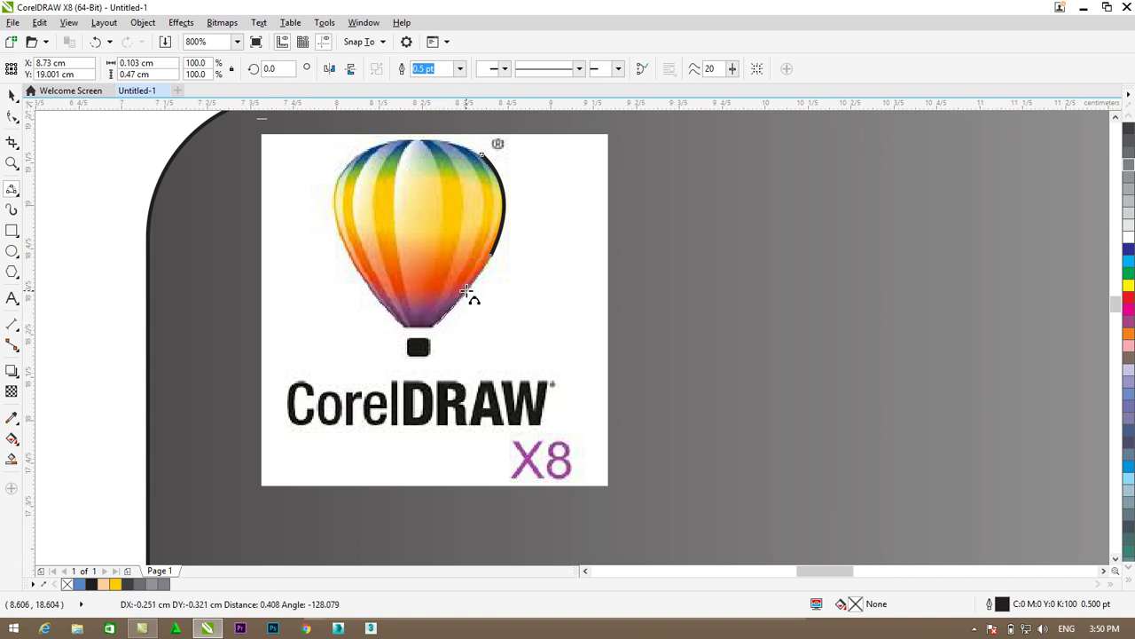
{"action": "left_click", "coordinate": [466, 291]}
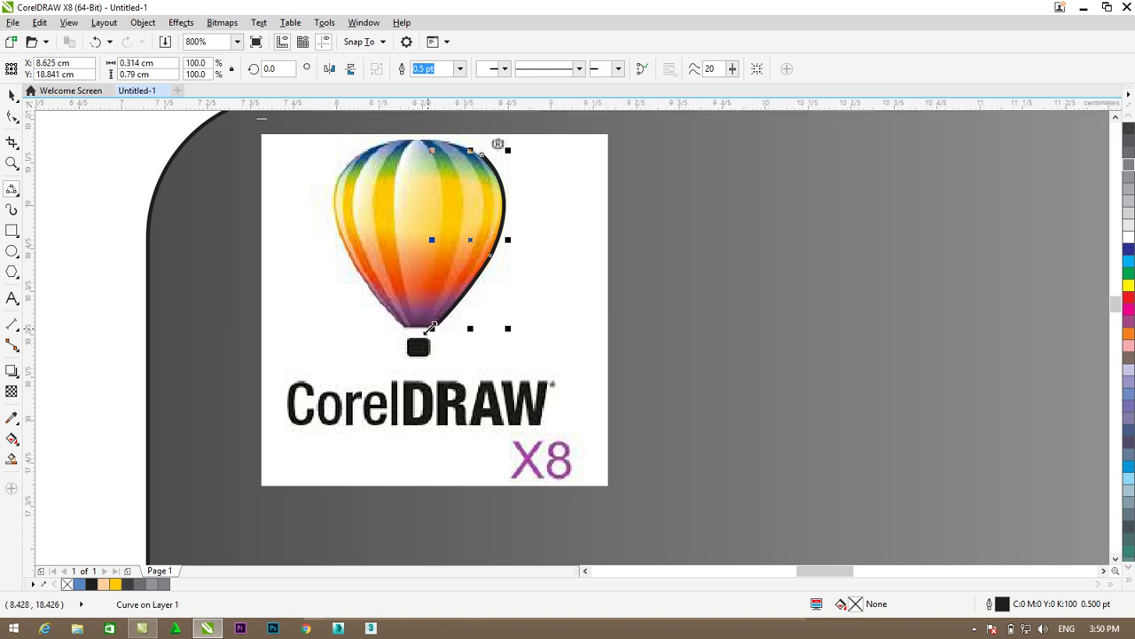
{"action": "left_click_drag", "start_coordinate": [434, 325], "coordinate": [402, 325]}
{"action": "left_click", "coordinate": [410, 324]}
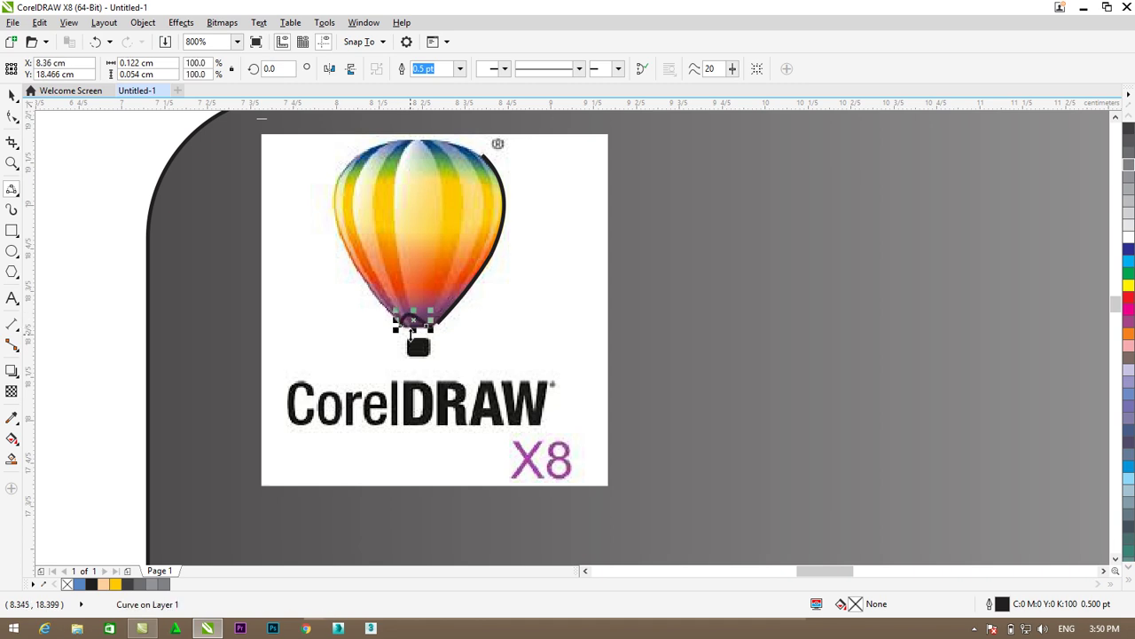
{"action": "scroll", "coordinate": [423, 326], "scroll_direction": "up", "scroll_amount": 2}
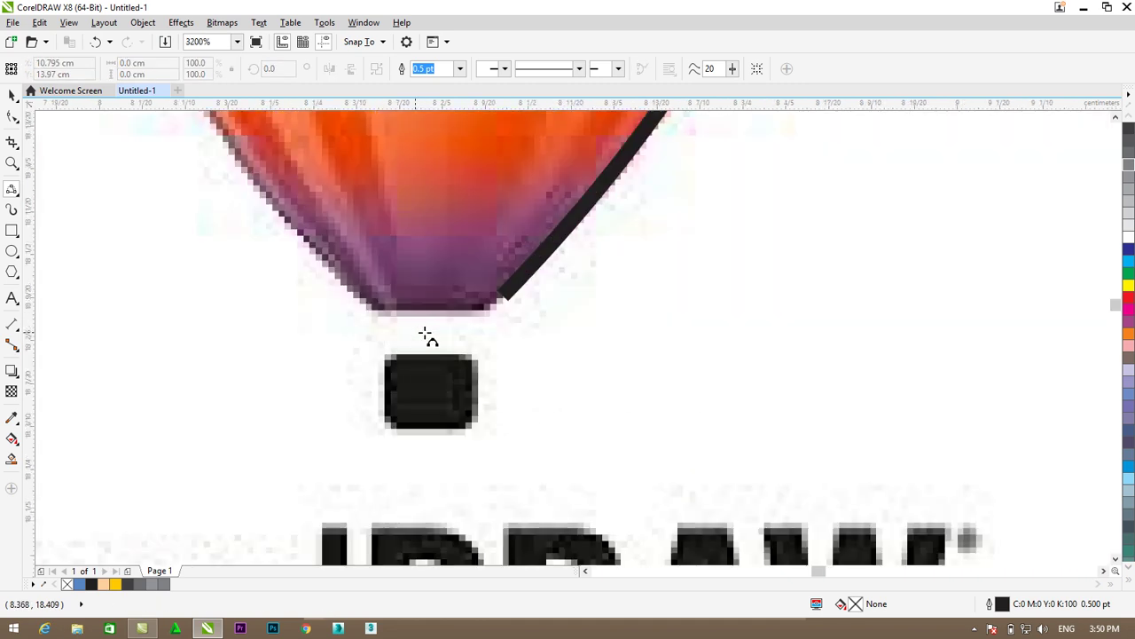
- Extend the Bézier outline along the balloon's bottom toward its left side
{"action": "mouse_move", "coordinate": [502, 298]}
{"action": "left_mouse_down"}
{"action": "mouse_move", "coordinate": [377, 310]}
{"action": "mouse_move", "coordinate": [489, 314]}
{"action": "left_mouse_up"}
{"action": "left_click_drag", "start_coordinate": [377, 312], "coordinate": [367, 309]}
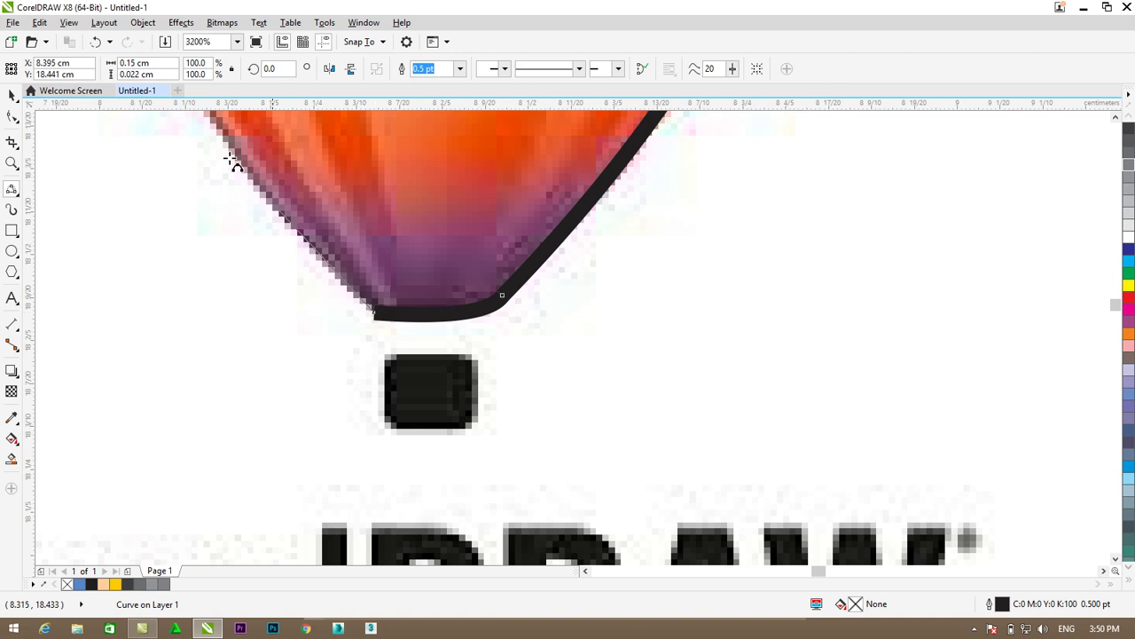
{"action": "scroll", "coordinate": [230, 160], "scroll_direction": "up", "scroll_amount": 1}
{"action": "scroll", "coordinate": [195, 177], "scroll_direction": "up", "scroll_amount": 1}
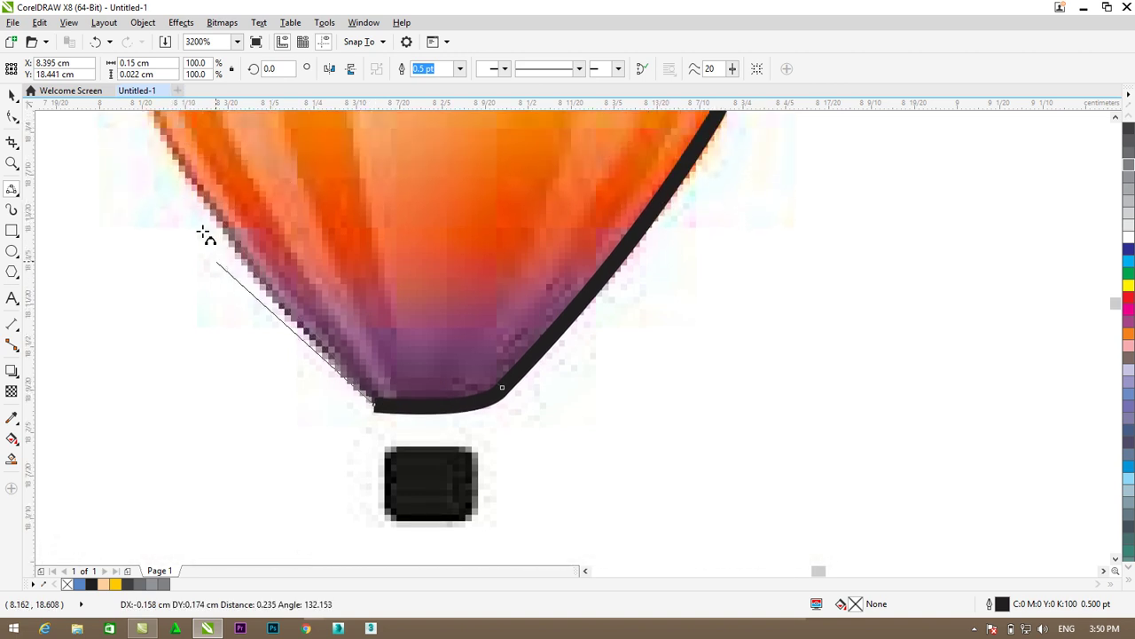
{"action": "scroll", "coordinate": [146, 146], "scroll_direction": "up", "scroll_amount": 1}
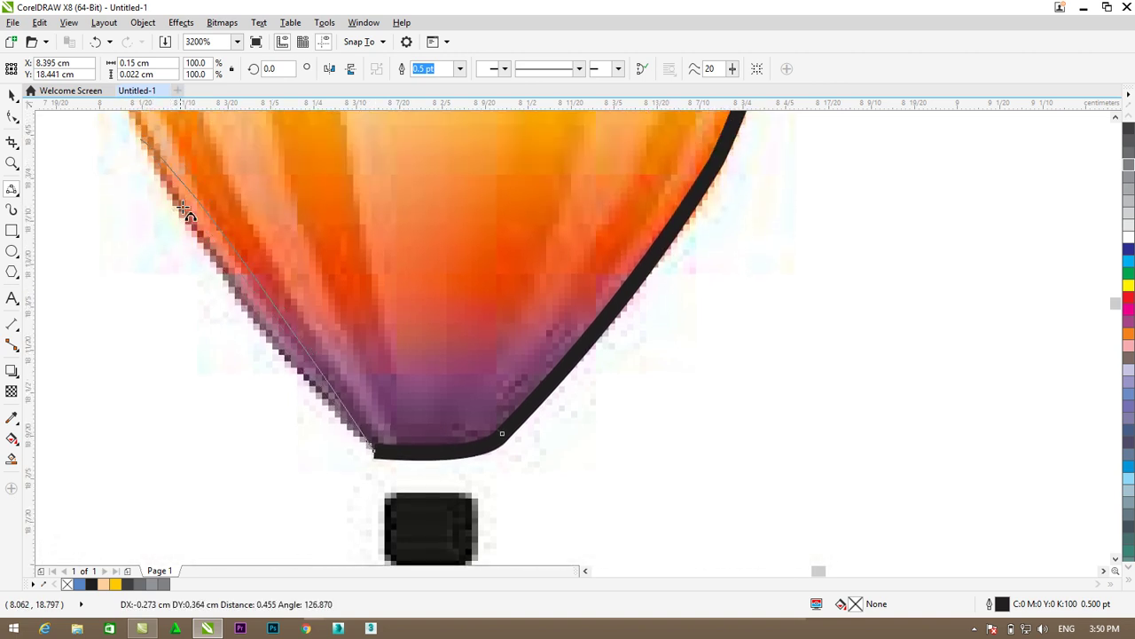
{"action": "scroll", "coordinate": [205, 253], "scroll_direction": "down", "scroll_amount": 2}
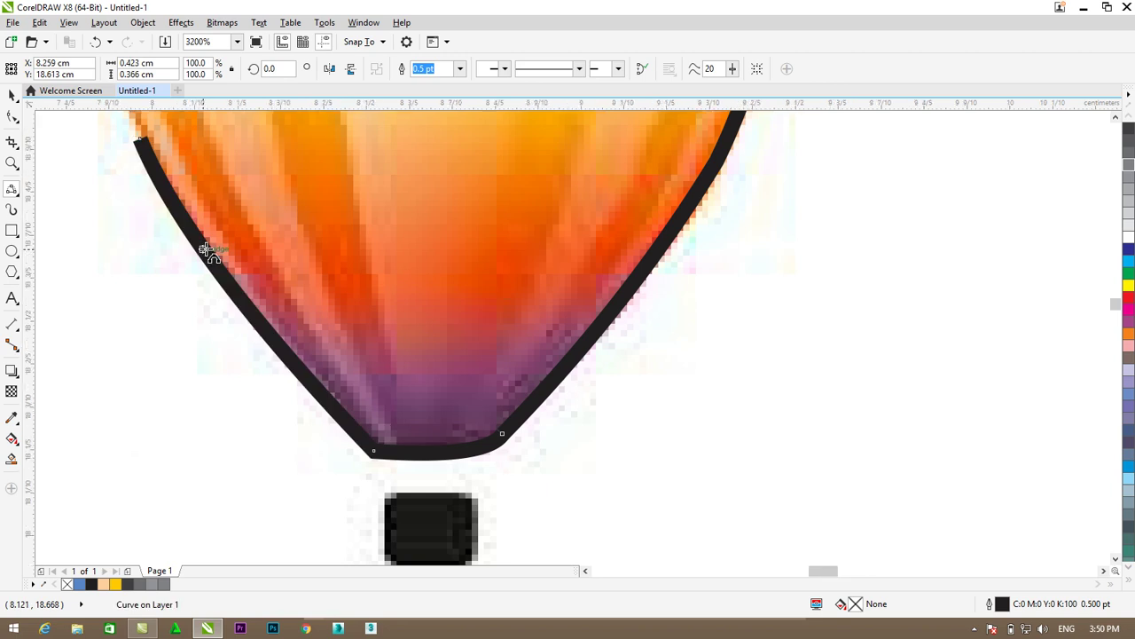
{"action": "scroll", "coordinate": [180, 212], "scroll_direction": "up", "scroll_amount": 1}
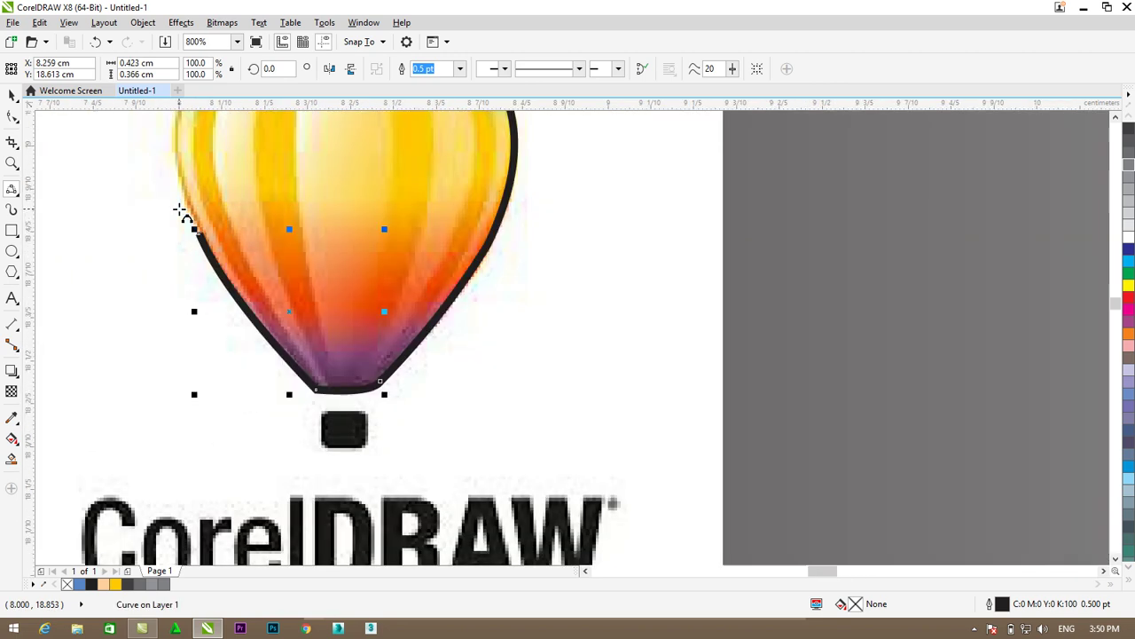
{"action": "scroll", "coordinate": [202, 239], "scroll_direction": "down", "scroll_amount": 1}
- Curve the outline up the balloon's left edge and over the top, closing it at the start node
{"action": "left_click", "coordinate": [201, 234]}
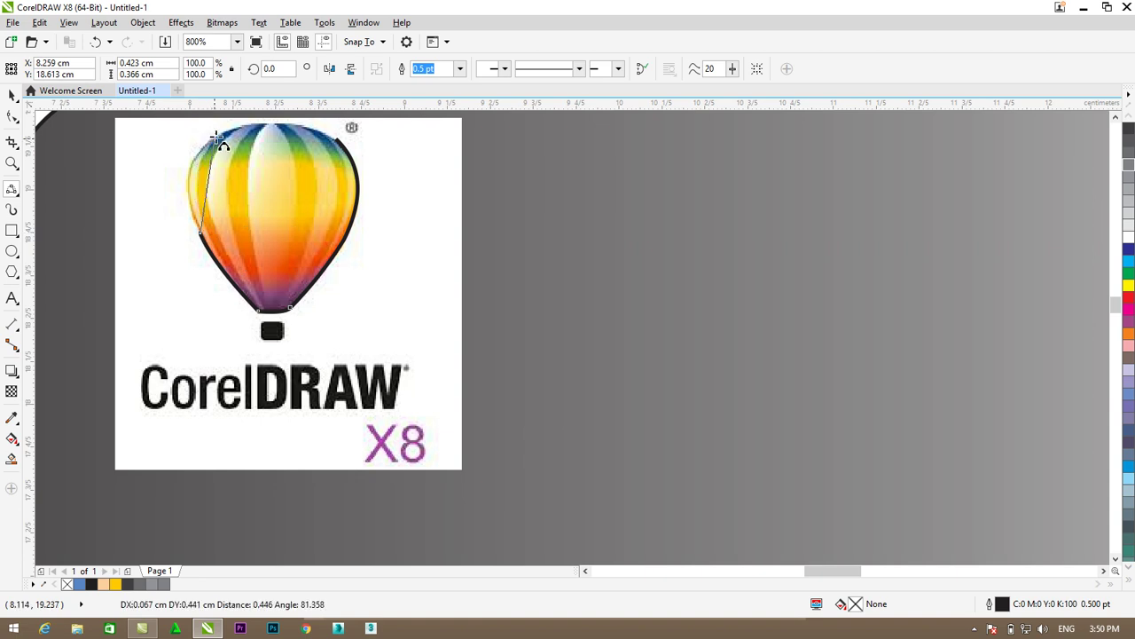
{"action": "left_click_drag", "start_coordinate": [205, 165], "coordinate": [191, 166]}
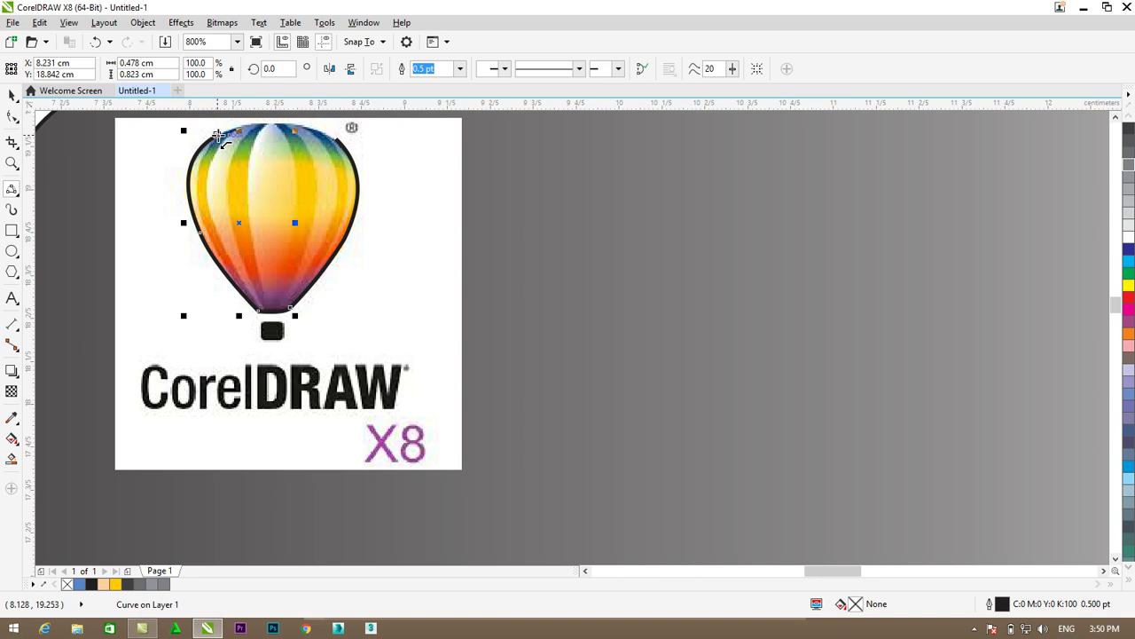
{"action": "left_click", "coordinate": [257, 124]}
{"action": "left_click_drag", "start_coordinate": [347, 139], "coordinate": [276, 130]}
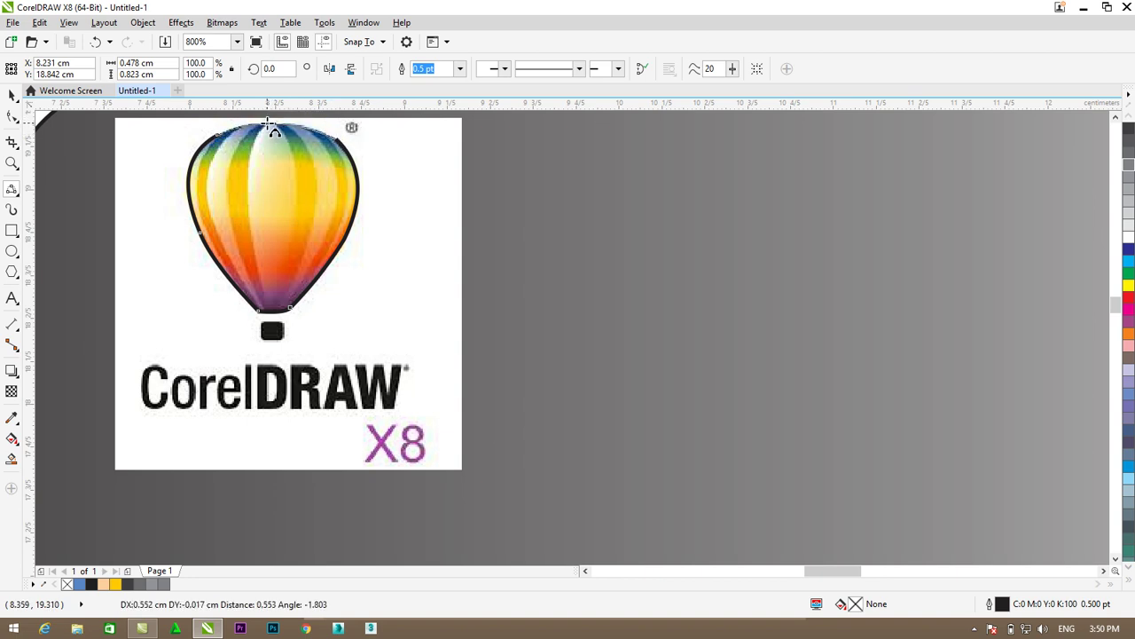
{"action": "left_click", "coordinate": [274, 127]}
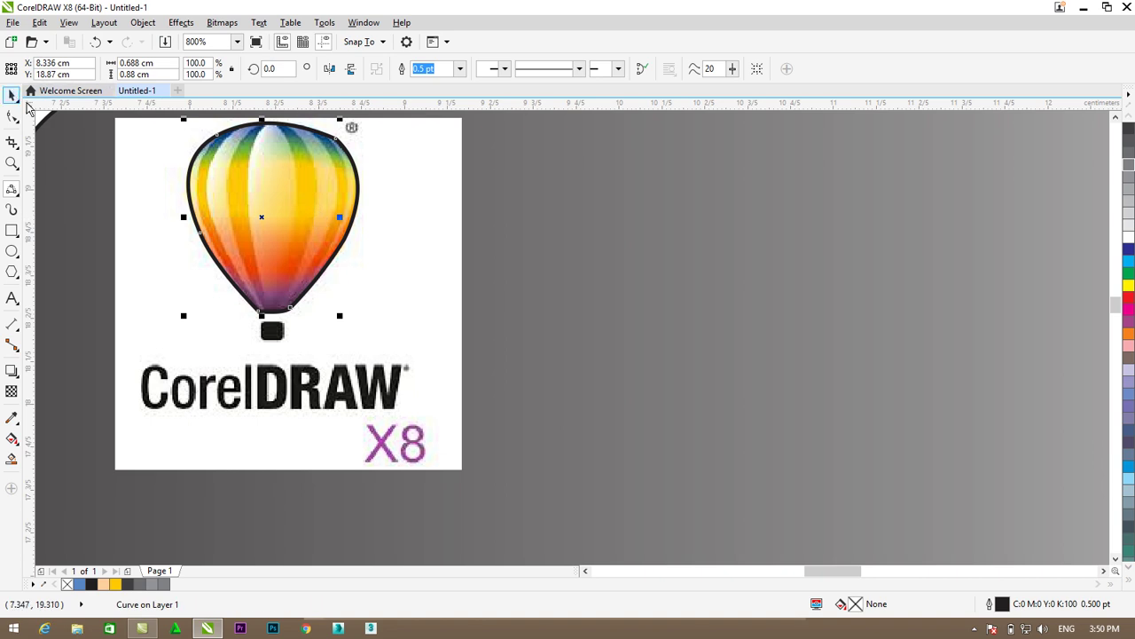
- PowerClip the logo image into the balloon outline, then undo that attempt
{"action": "key", "text": "space"}
{"action": "left_click", "coordinate": [402, 227]}
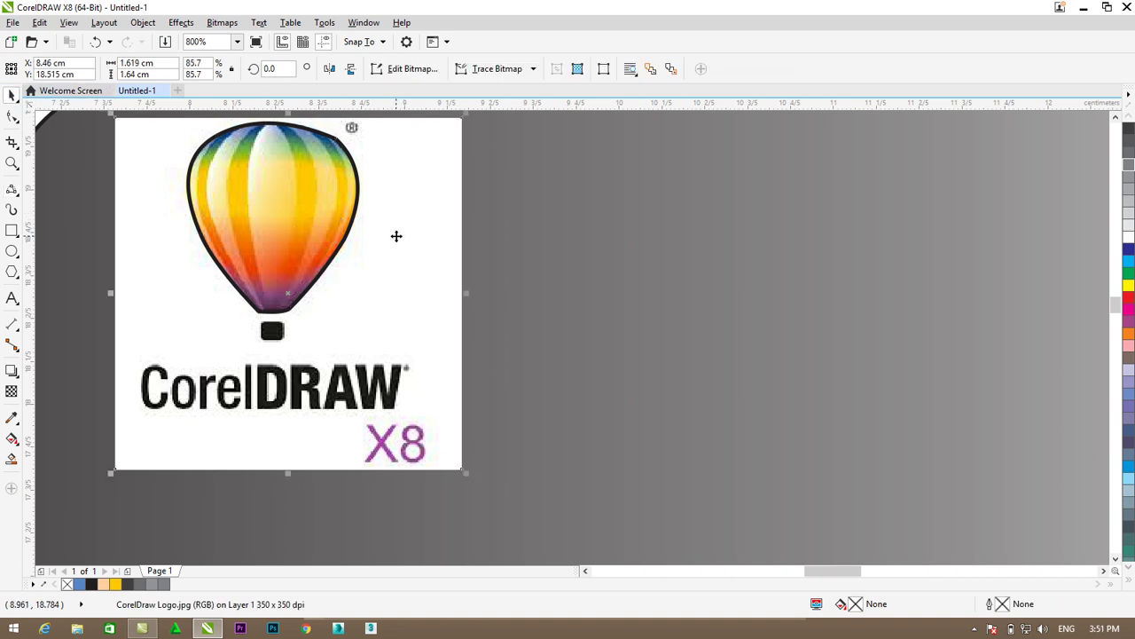
{"action": "left_click", "coordinate": [142, 23]}
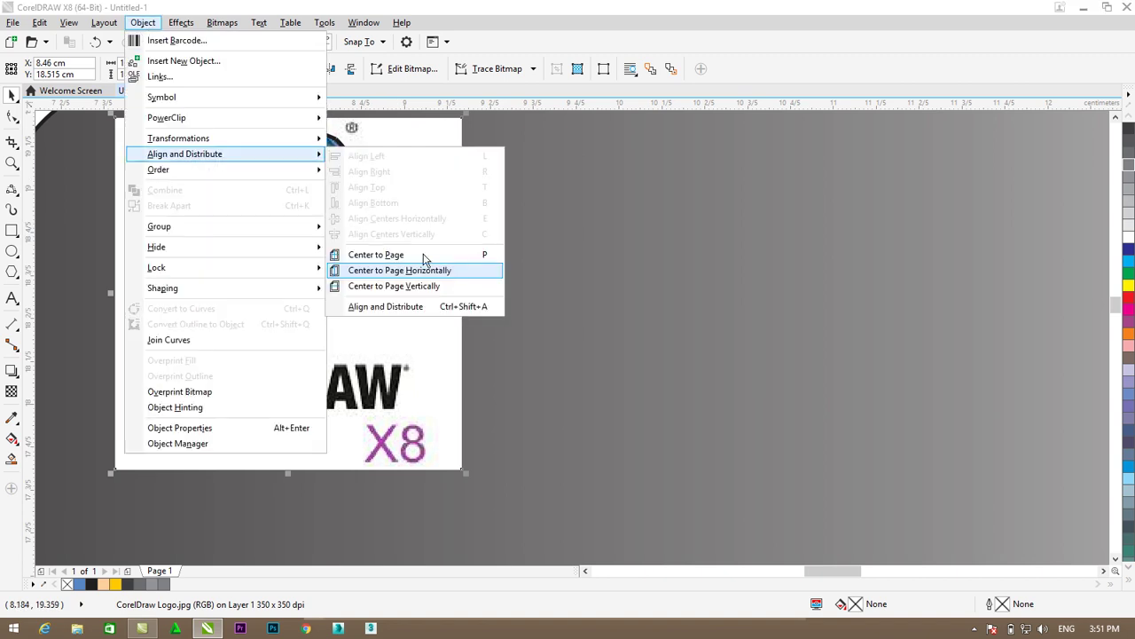
{"action": "mouse_move", "coordinate": [243, 119]}
{"action": "left_click", "coordinate": [342, 118]}
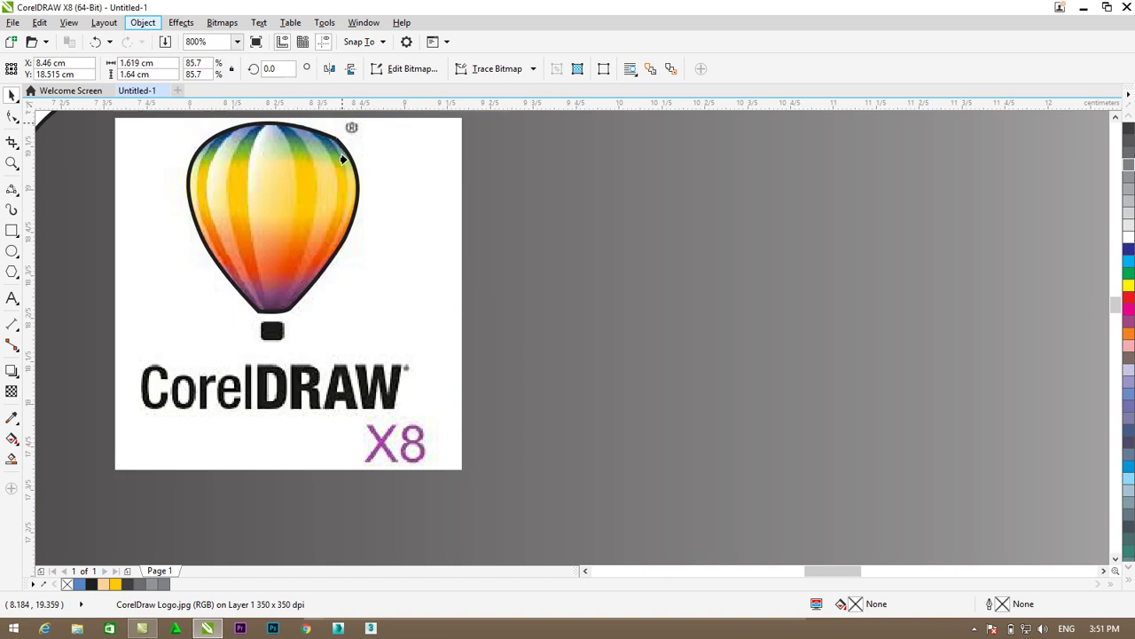
{"action": "left_click", "coordinate": [296, 193]}
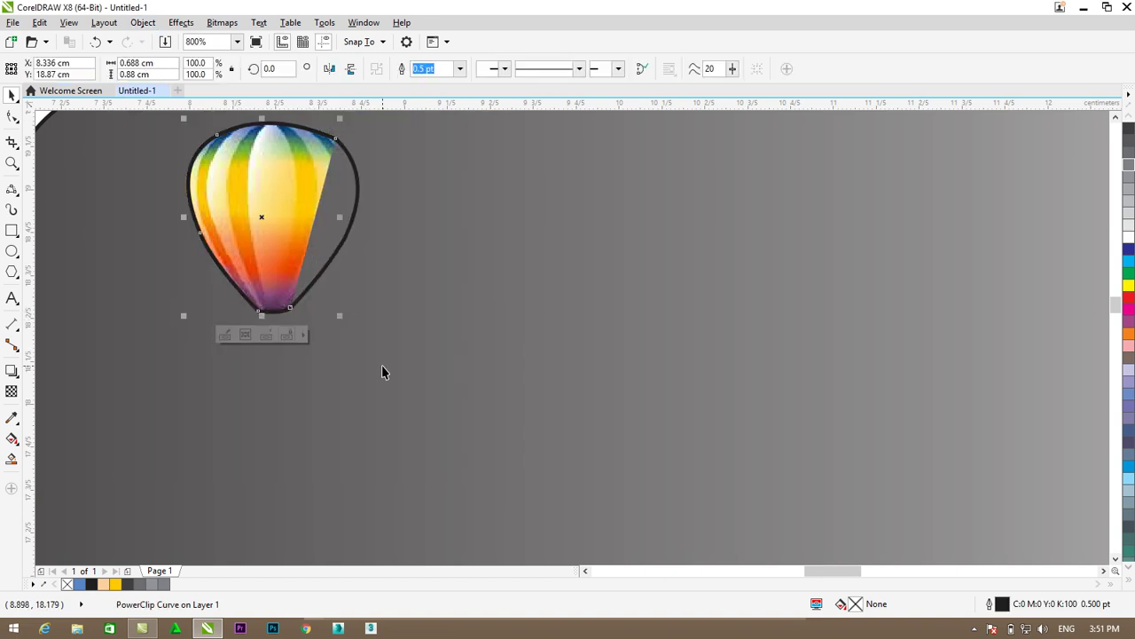
{"action": "key", "text": "ctrl+z"}
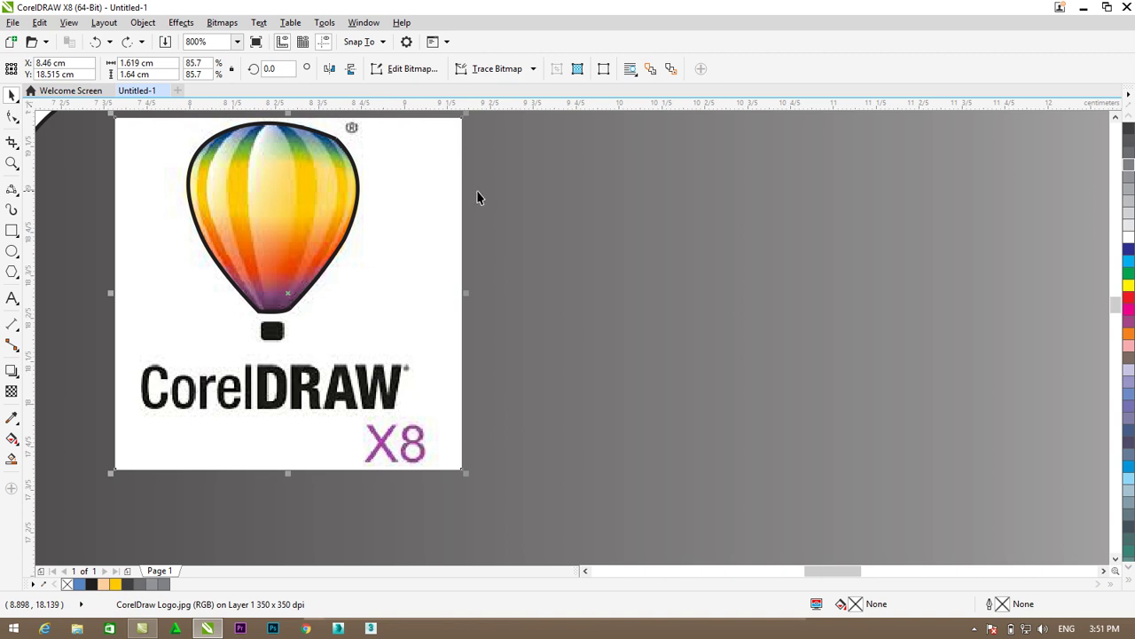
- Reselect the logo image and place it inside the traced balloon frame with PowerClip
{"action": "left_click", "coordinate": [297, 196]}
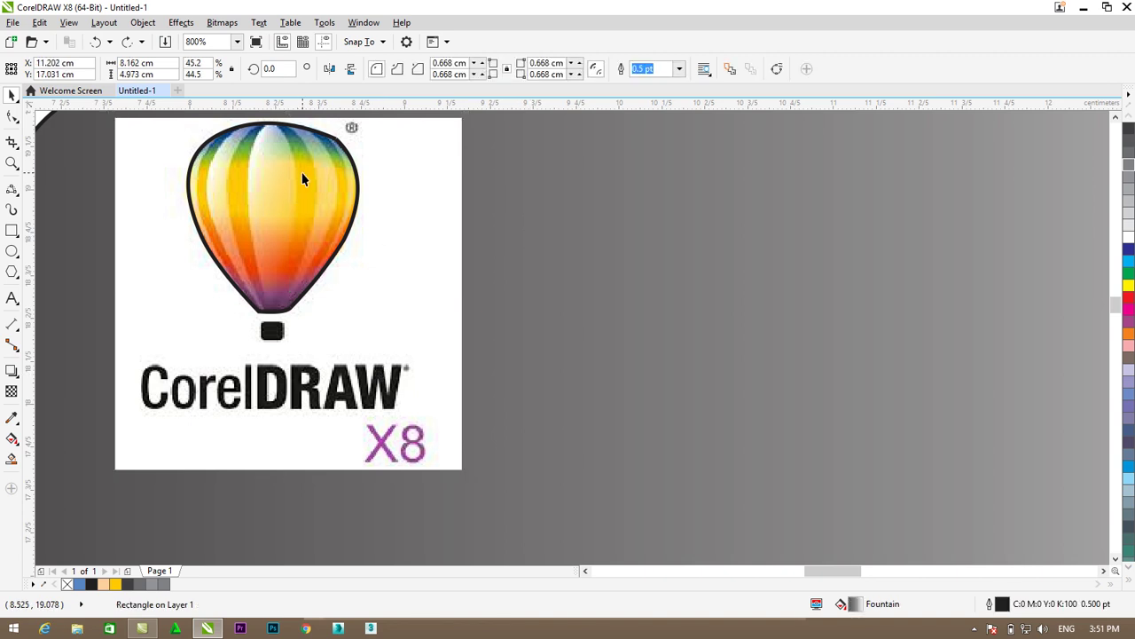
{"action": "key", "text": "Tab"}
{"action": "key", "text": "Tab"}
{"action": "key", "text": "Tab"}
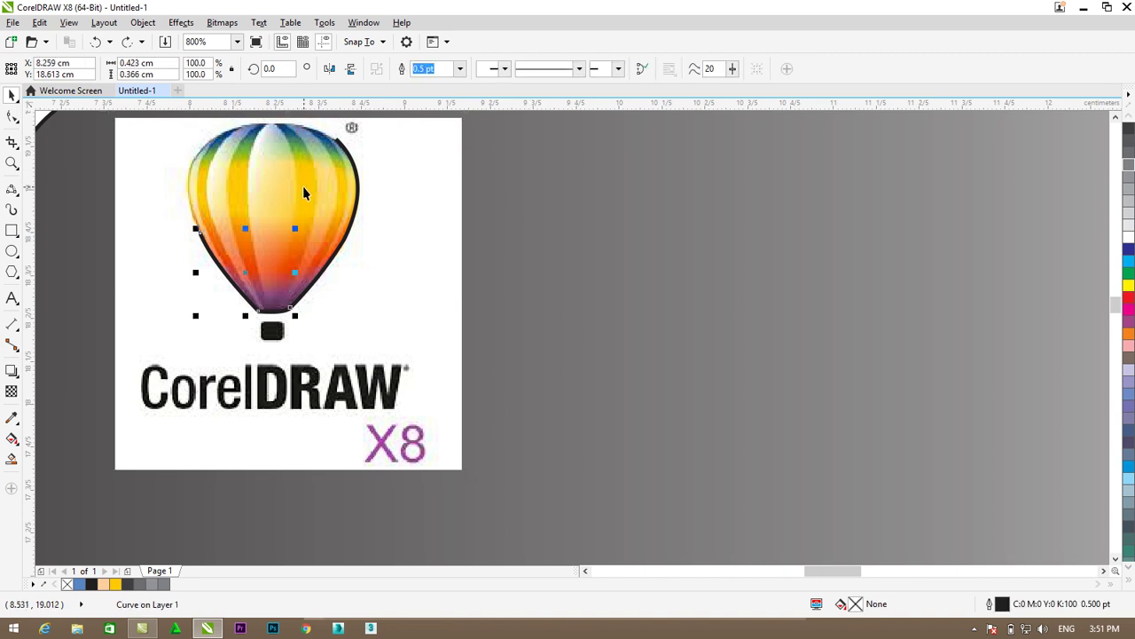
{"action": "key", "text": "ctrl+z"}
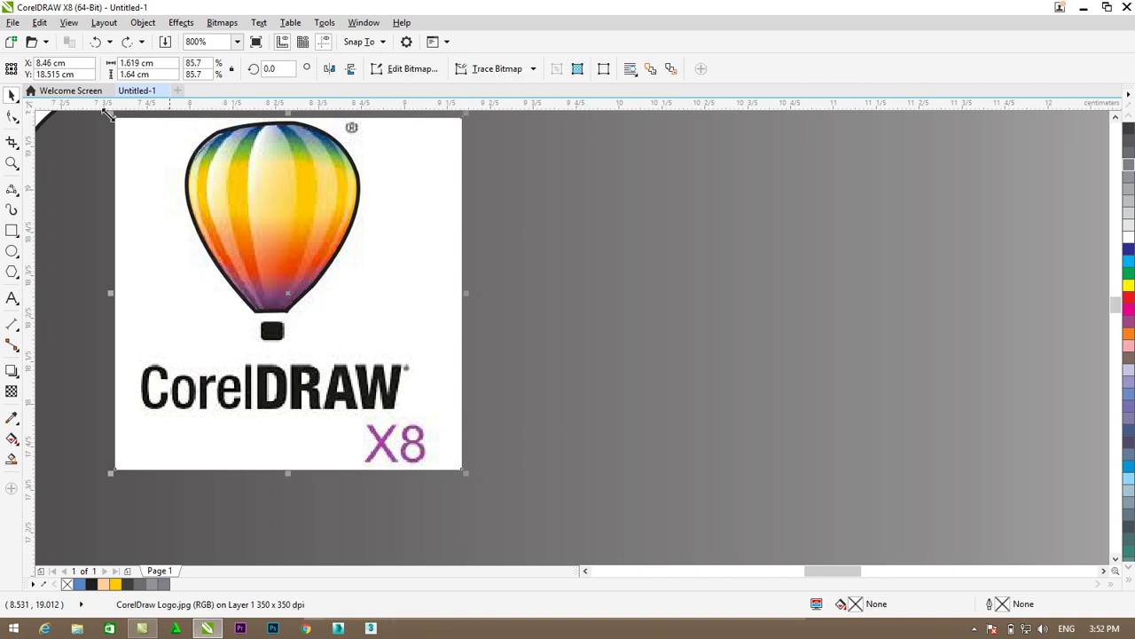
{"action": "left_click", "coordinate": [133, 23]}
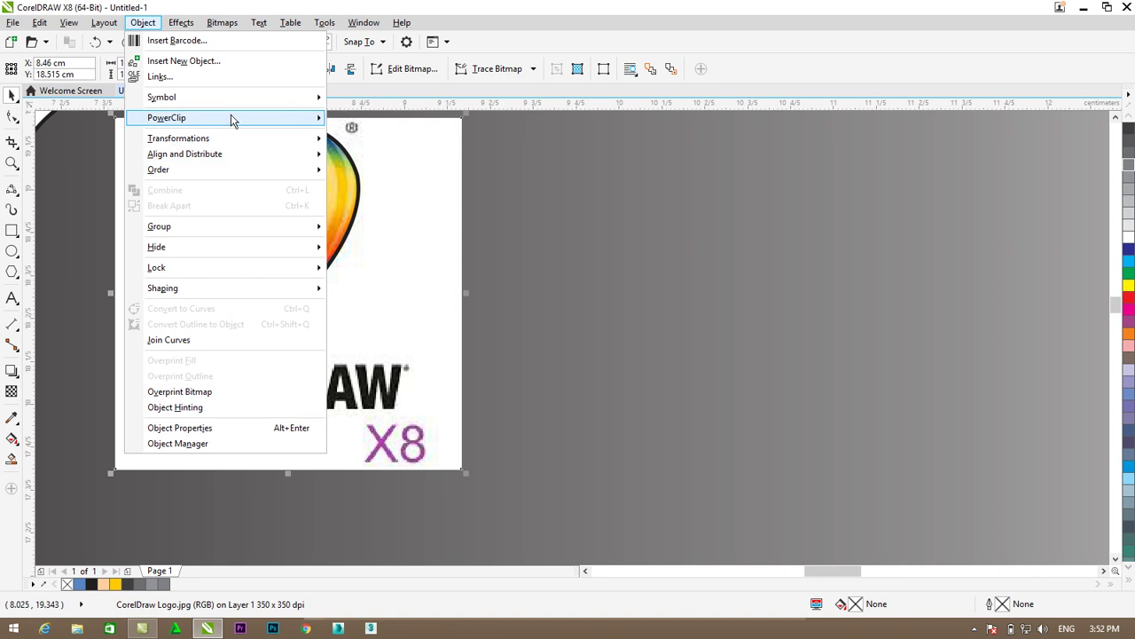
{"action": "mouse_move", "coordinate": [200, 117]}
{"action": "left_click", "coordinate": [359, 117]}
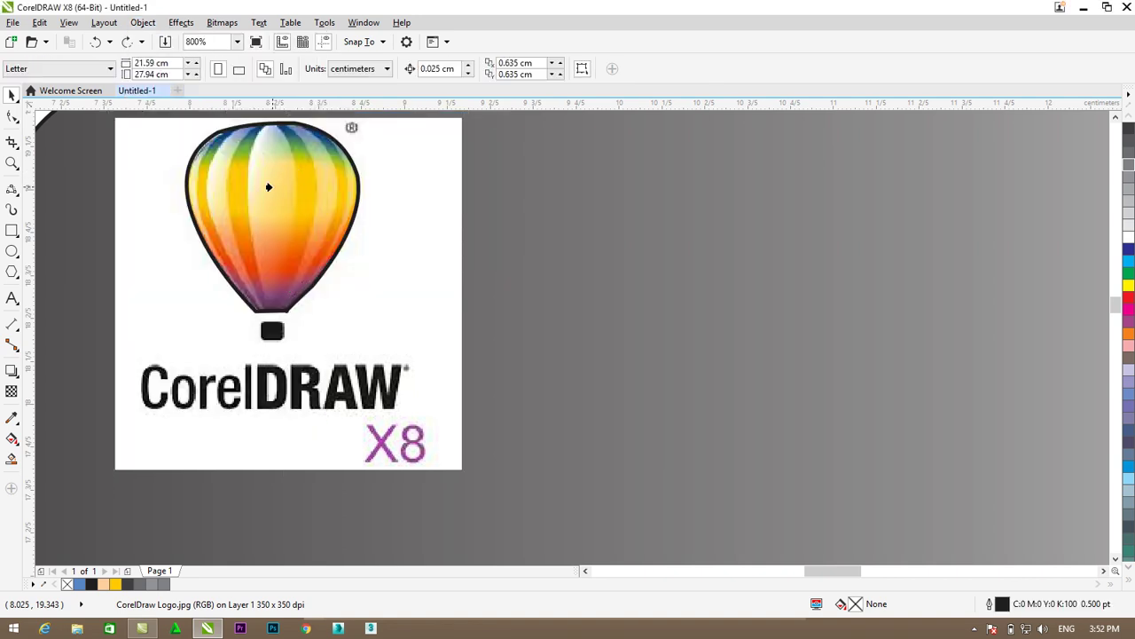
{"action": "left_click", "coordinate": [268, 184]}
{"action": "left_click", "coordinate": [423, 246]}
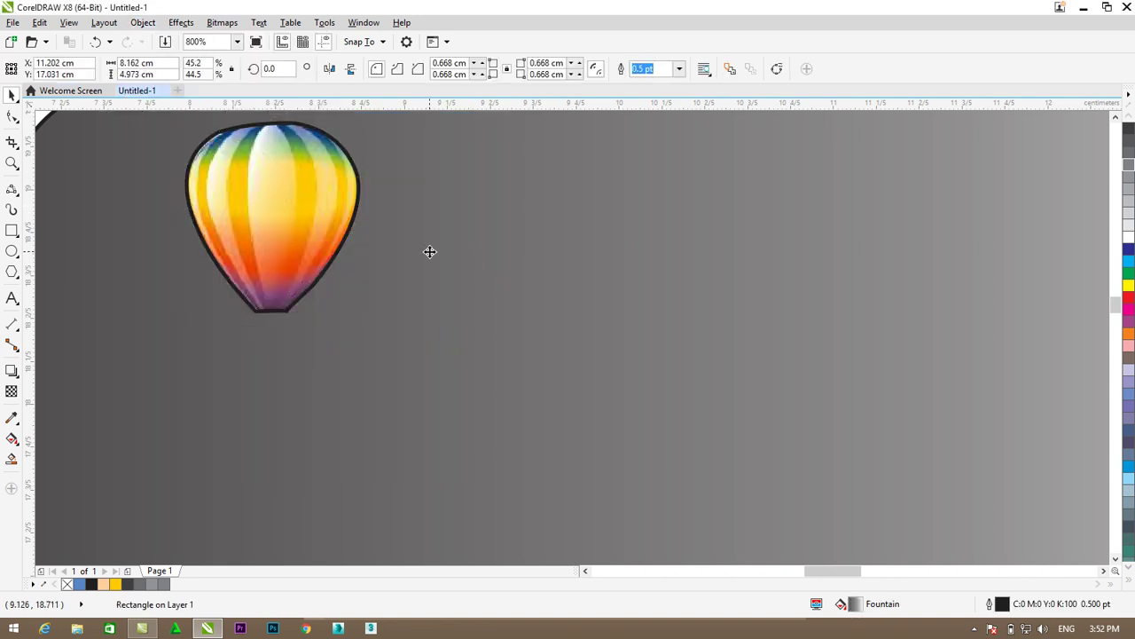
{"action": "scroll", "coordinate": [423, 245], "scroll_direction": "down", "scroll_amount": 1}
- Remove the balloon PowerClip's outline using the no-colour (X) swatch
{"action": "left_click", "coordinate": [355, 220]}
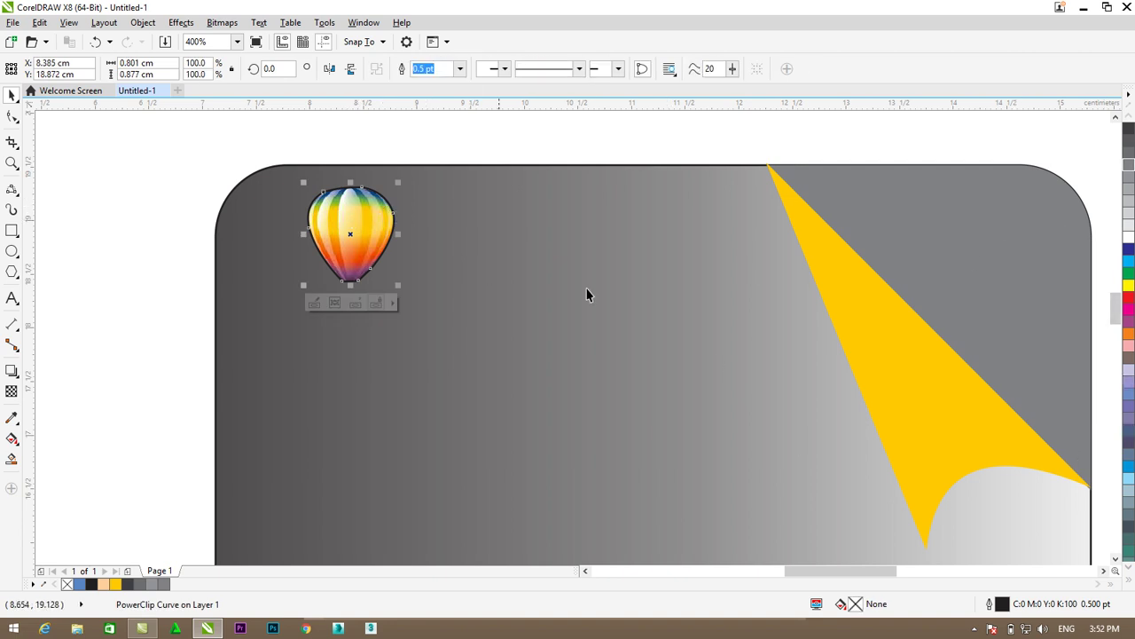
{"action": "scroll", "coordinate": [867, 523], "scroll_direction": "down", "scroll_amount": 1}
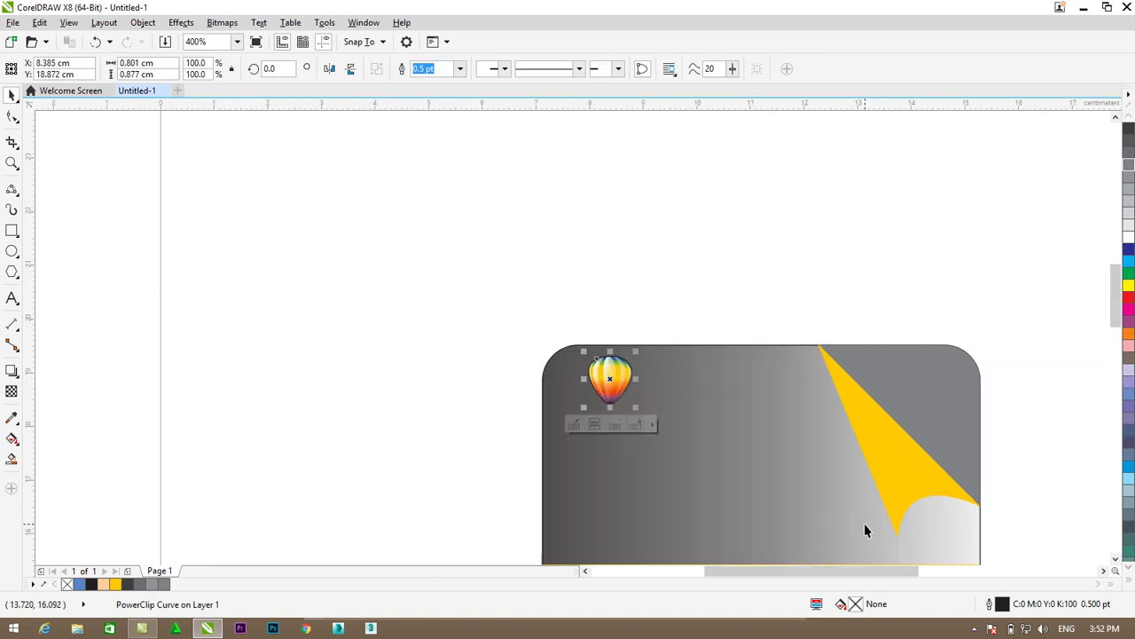
{"action": "left_click", "coordinate": [1118, 560]}
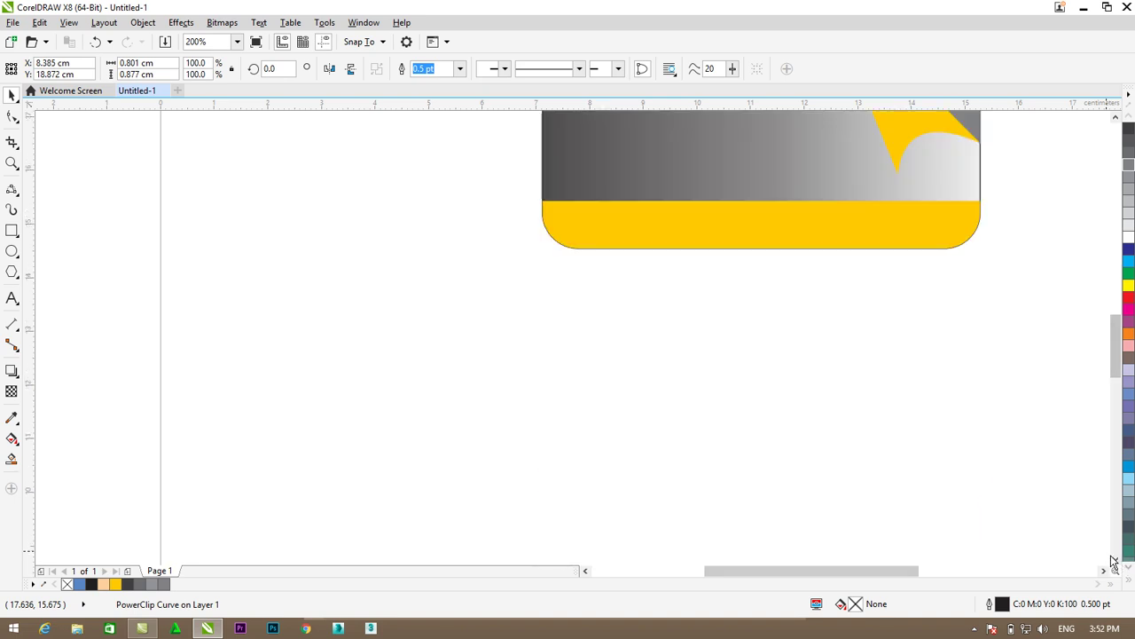
{"action": "left_click", "coordinate": [1104, 570]}
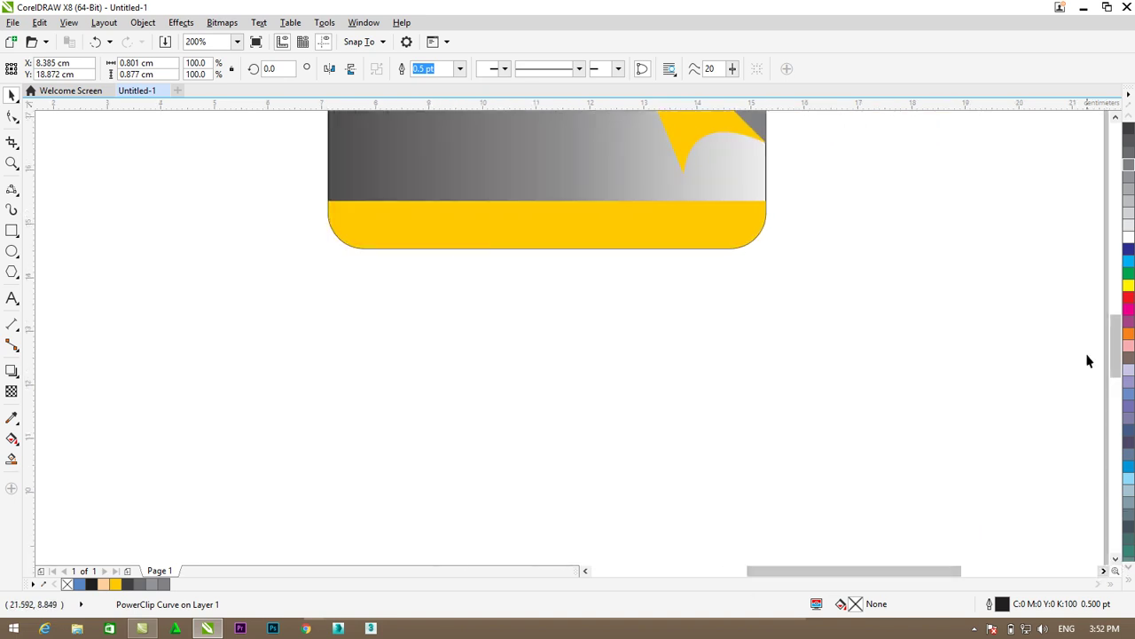
{"action": "left_click_drag", "start_coordinate": [1115, 350], "coordinate": [1115, 325]}
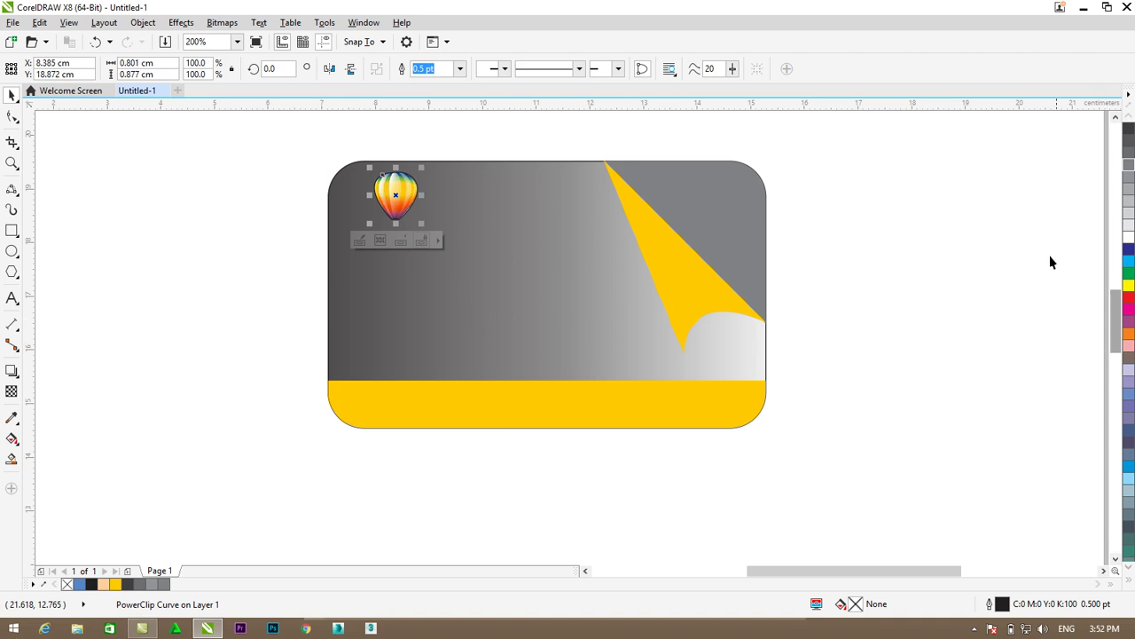
{"action": "left_click", "coordinate": [1129, 579]}
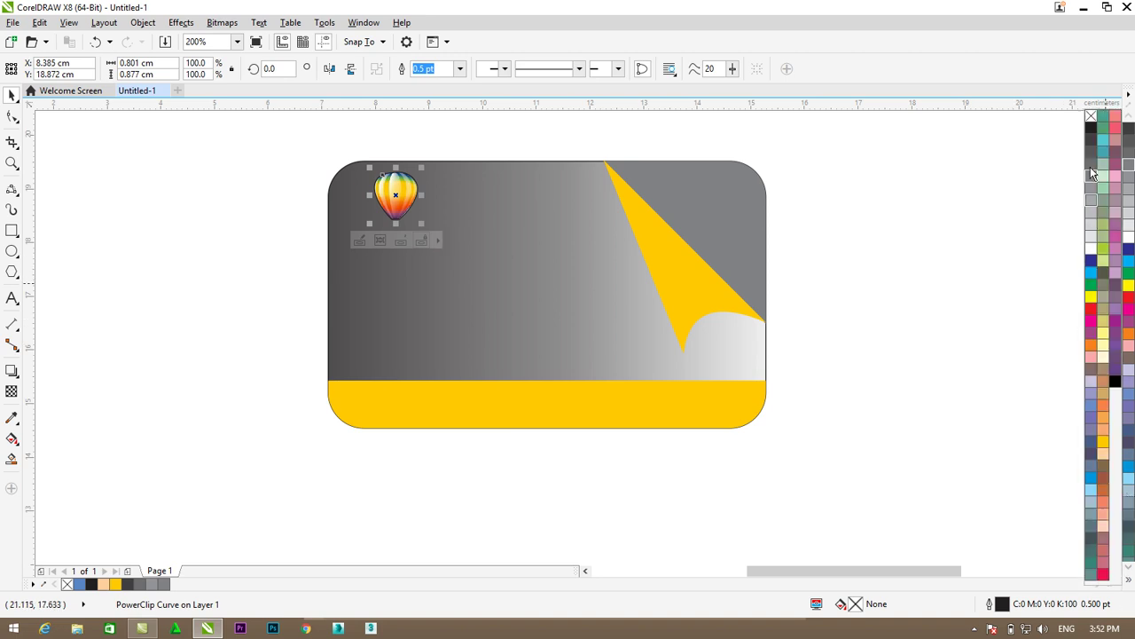
{"action": "right_click", "coordinate": [1092, 118]}
{"action": "left_click", "coordinate": [995, 150]}
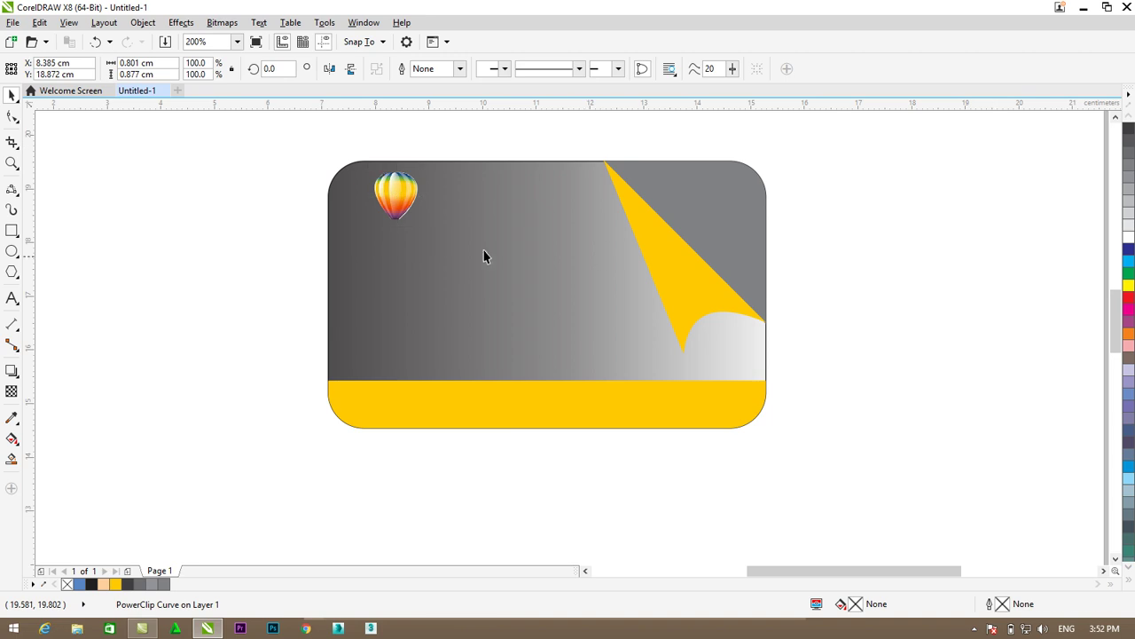
{"action": "left_click", "coordinate": [397, 195]}
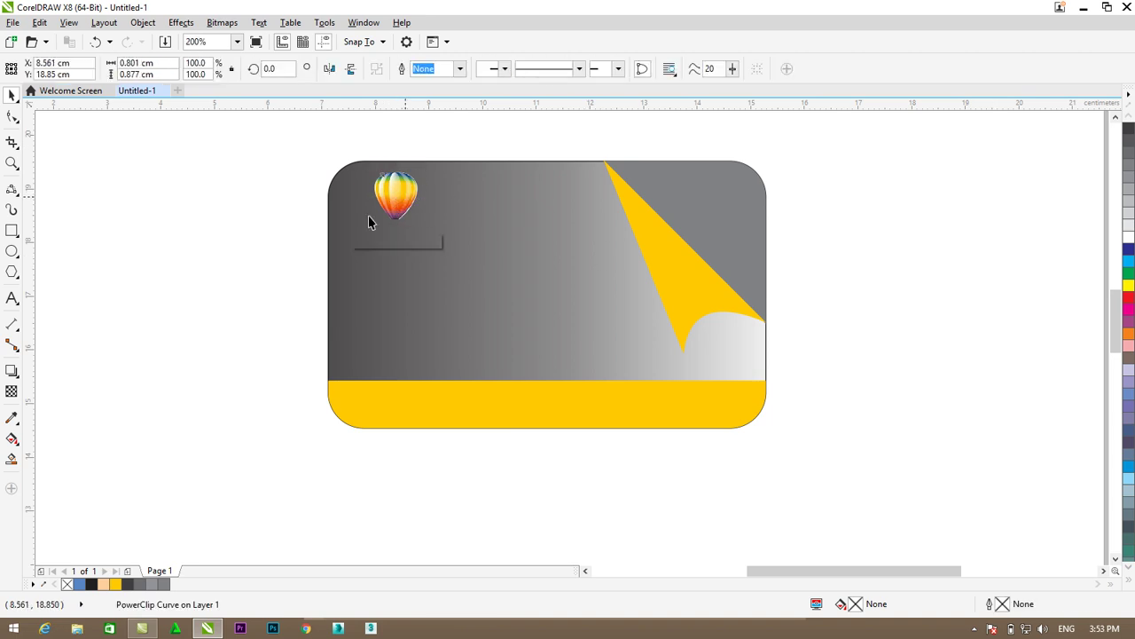
- Draw a small rectangle just below the balloon and fill it solid black
{"action": "left_click", "coordinate": [51, 259]}
{"action": "left_click", "coordinate": [11, 231]}
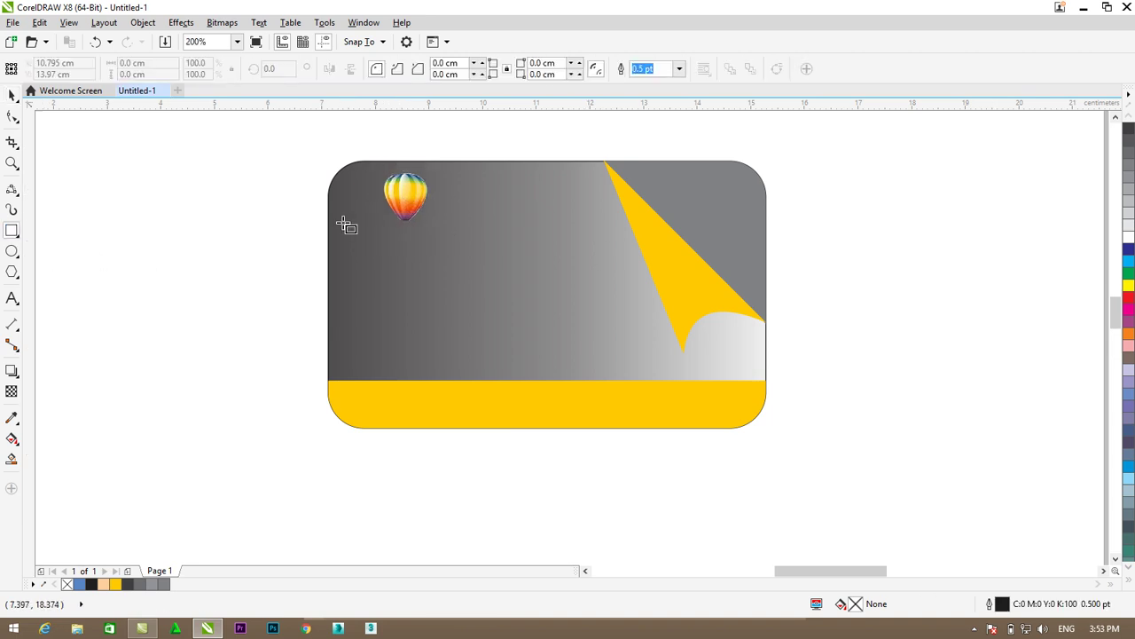
{"action": "scroll", "coordinate": [346, 223], "scroll_direction": "up", "scroll_amount": 1}
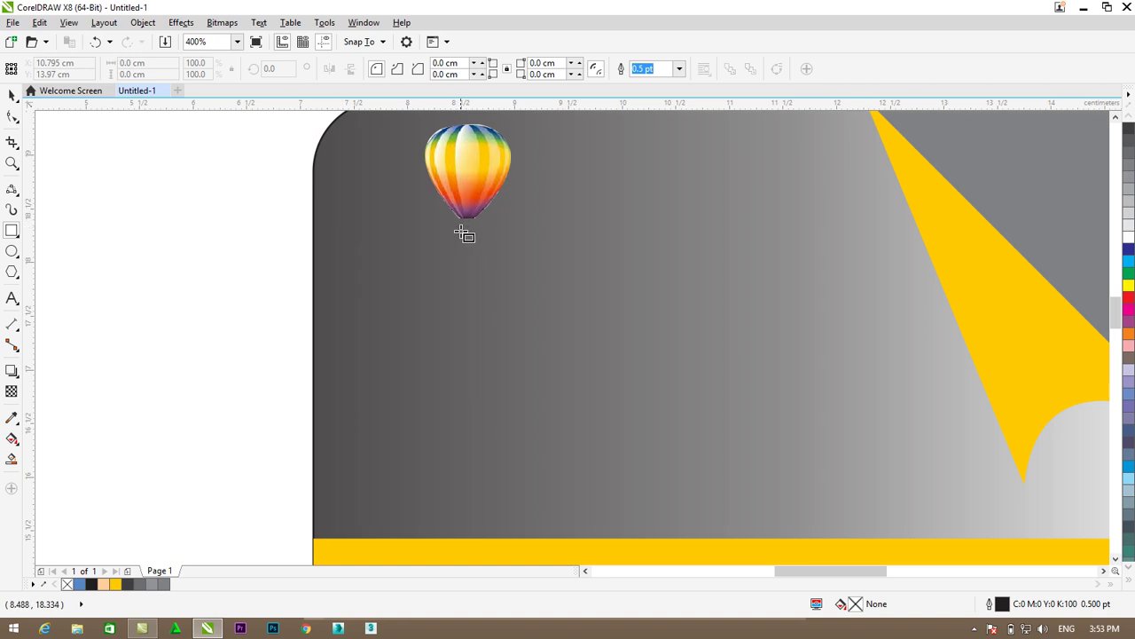
{"action": "left_click_drag", "start_coordinate": [461, 232], "coordinate": [479, 252]}
{"action": "left_click", "coordinate": [12, 96]}
{"action": "left_click", "coordinate": [1129, 131]}
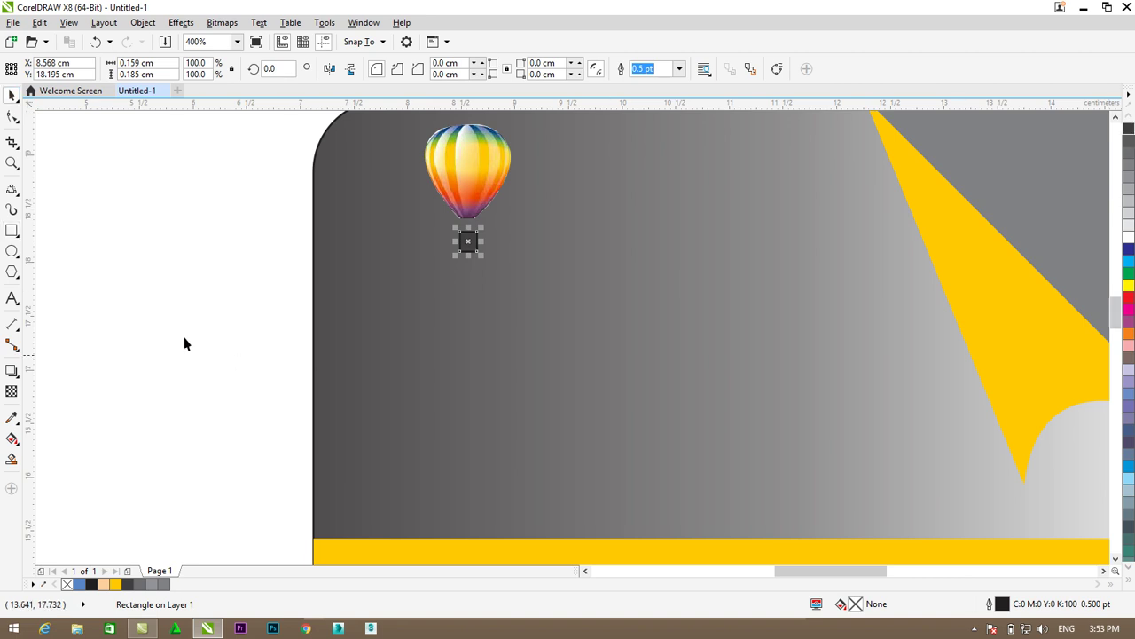
{"action": "left_click", "coordinate": [210, 333]}
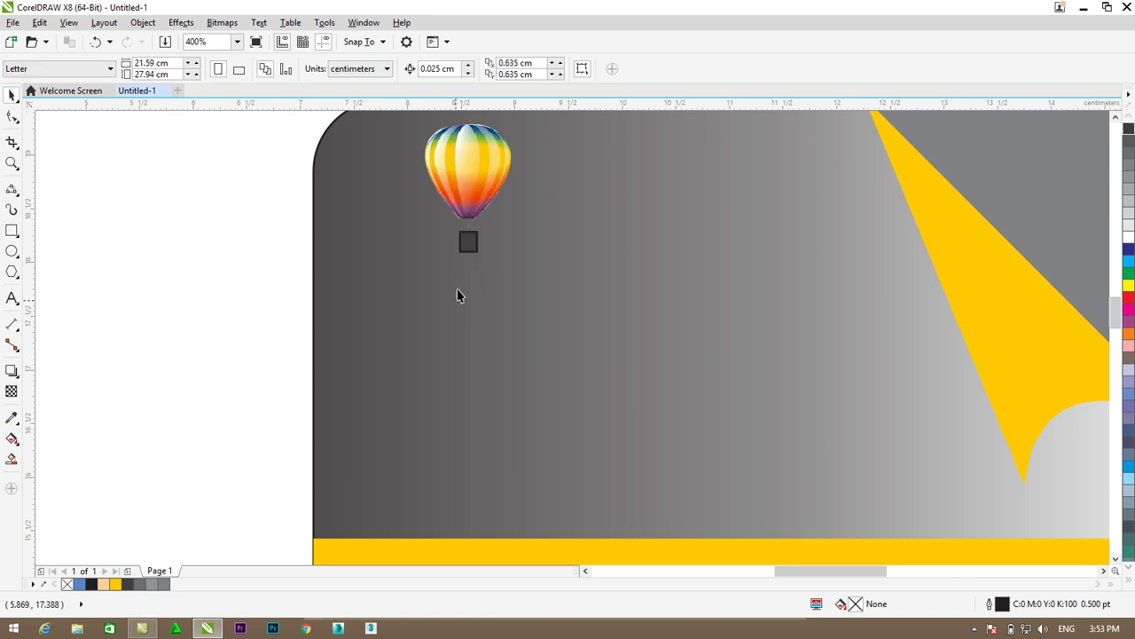
{"action": "left_click", "coordinate": [470, 241]}
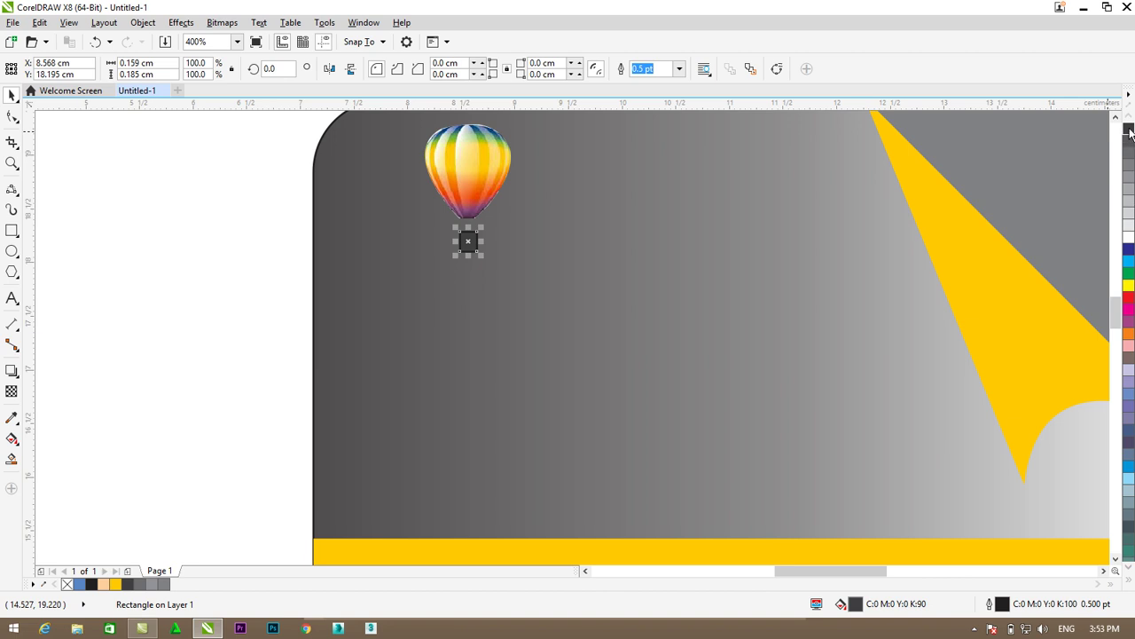
{"action": "left_click", "coordinate": [91, 583]}
{"action": "scroll", "coordinate": [544, 279], "scroll_direction": "down", "scroll_amount": 1}
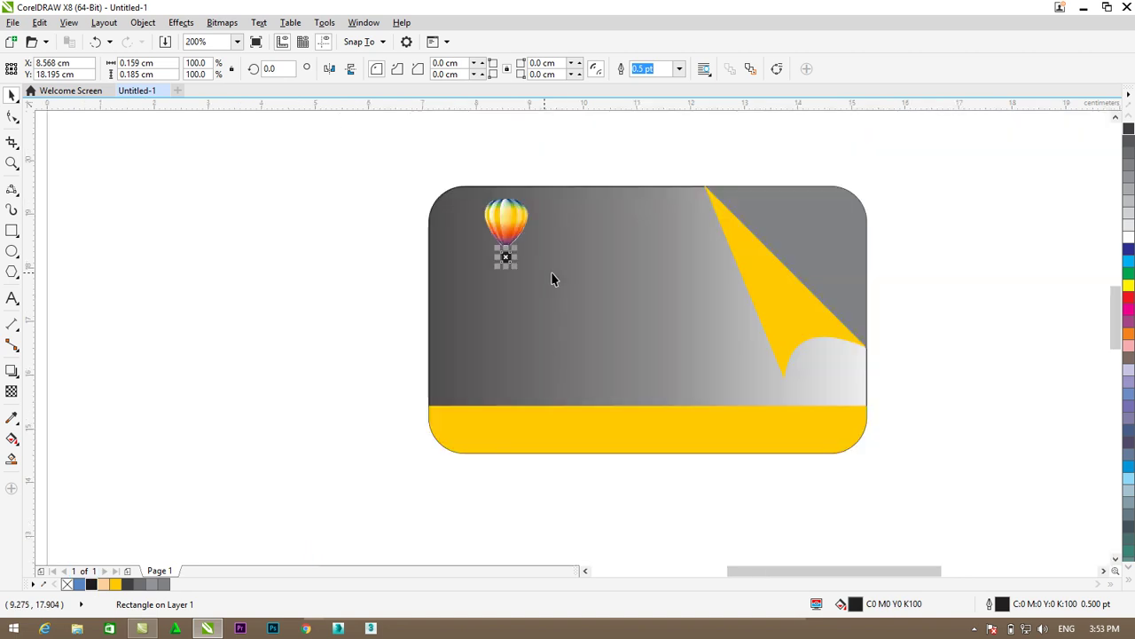
{"action": "key", "text": "Escape"}
- Type 'CorelDRAW' as text beside the card and make 'DRAW' bold
{"action": "left_click", "coordinate": [12, 298]}
{"action": "left_click", "coordinate": [153, 342]}
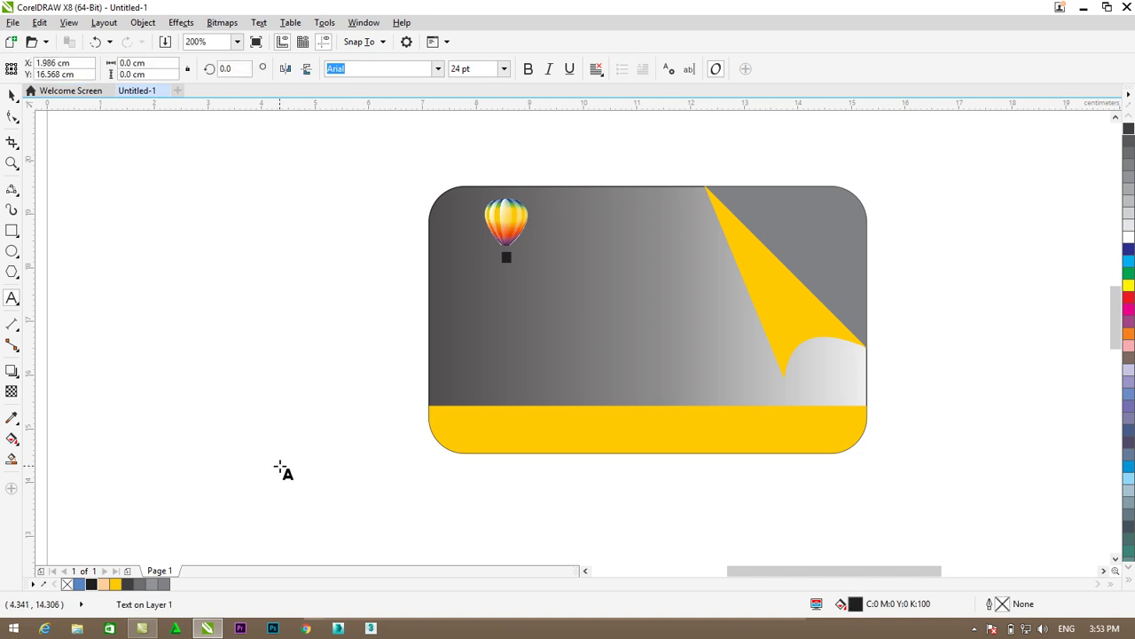
{"action": "type", "text": "Cor"}
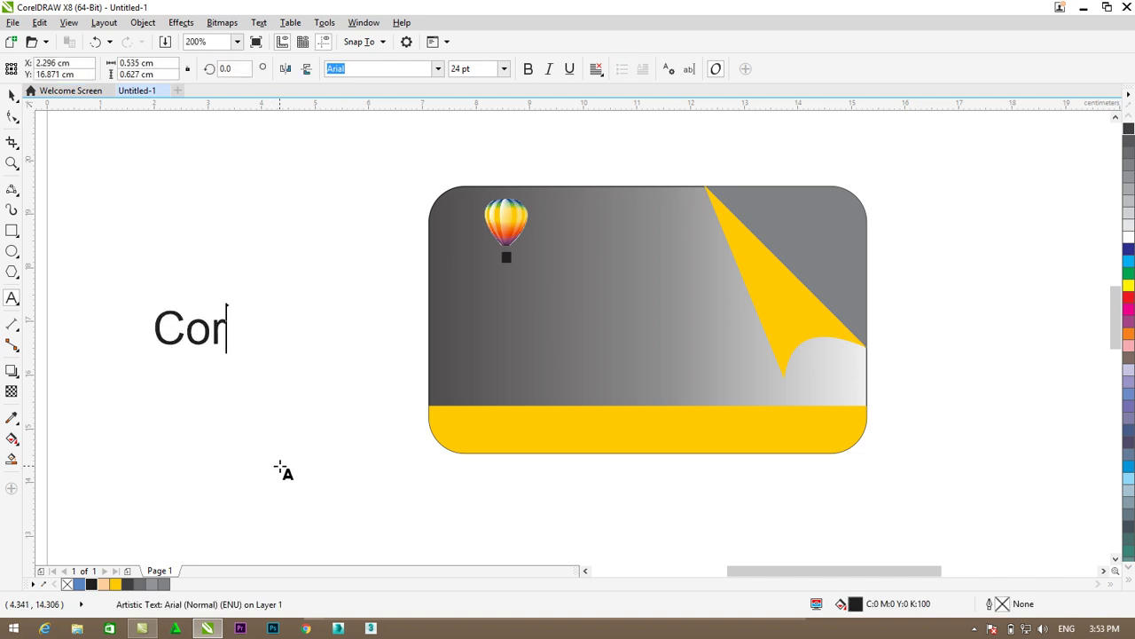
{"action": "type", "text": "elDRAW"}
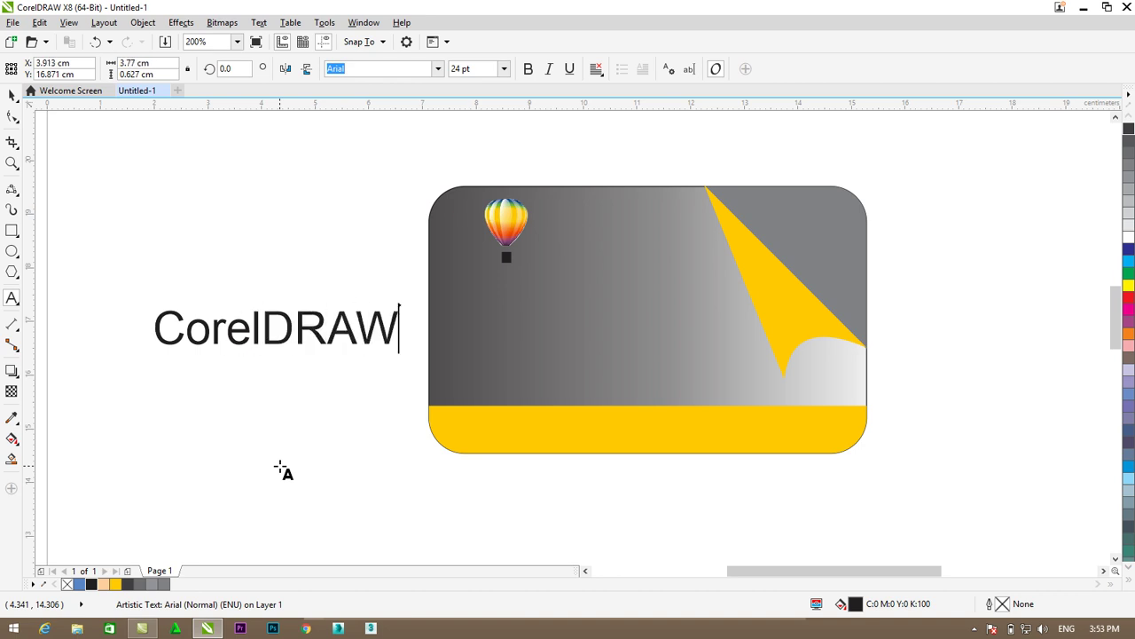
{"action": "key", "text": "Escape"}
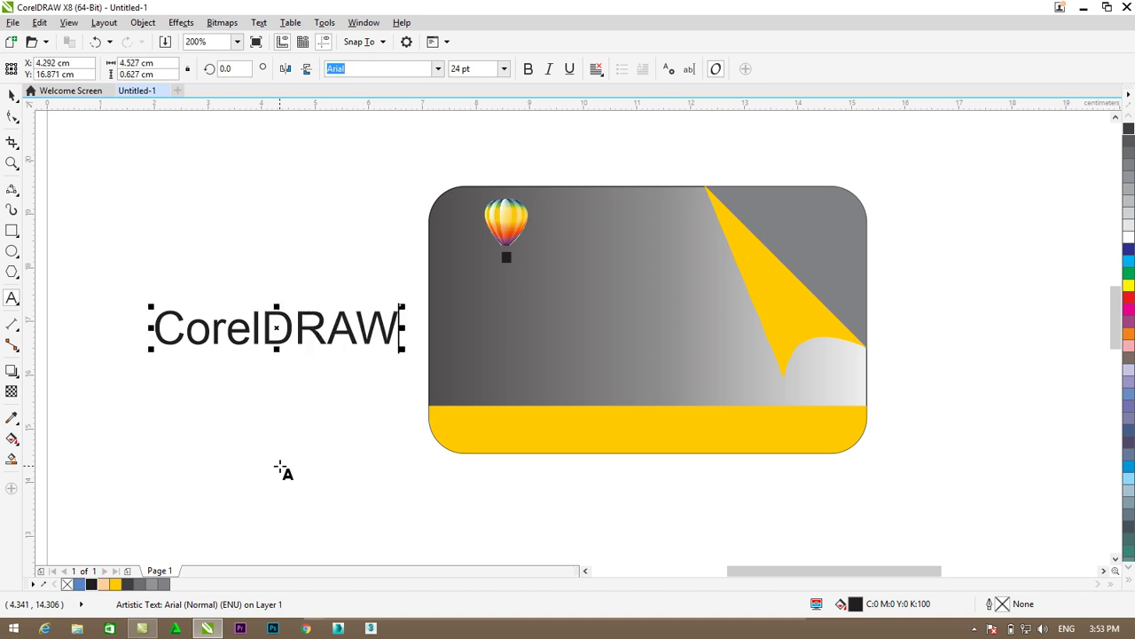
{"action": "left_click", "coordinate": [387, 326]}
{"action": "left_click", "coordinate": [274, 322], "text": "shift"}
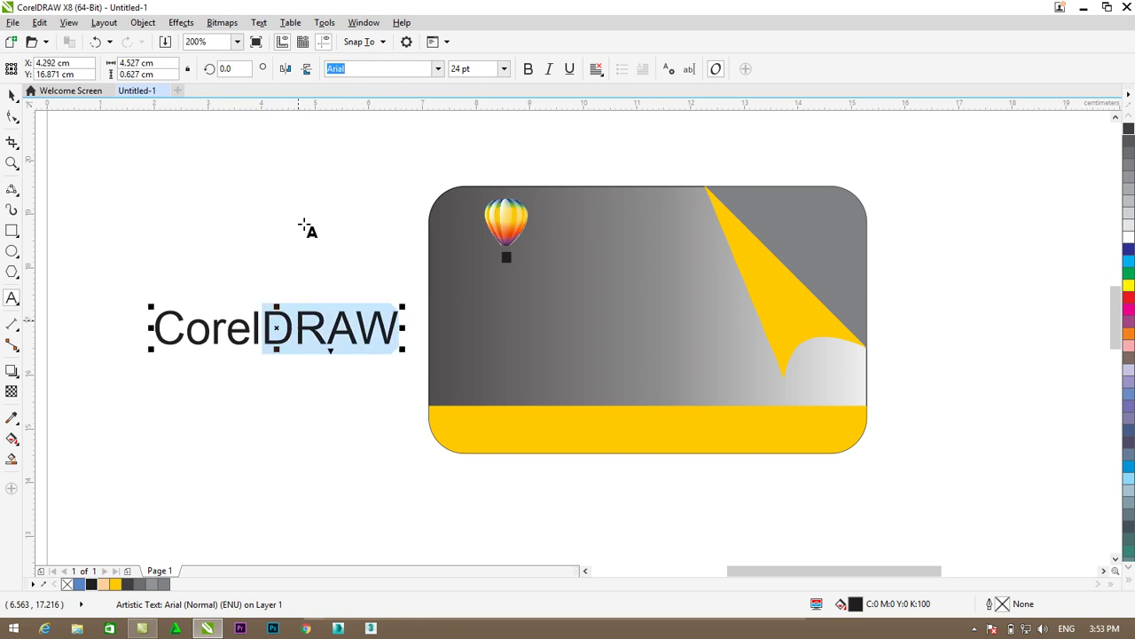
{"action": "left_click", "coordinate": [529, 69]}
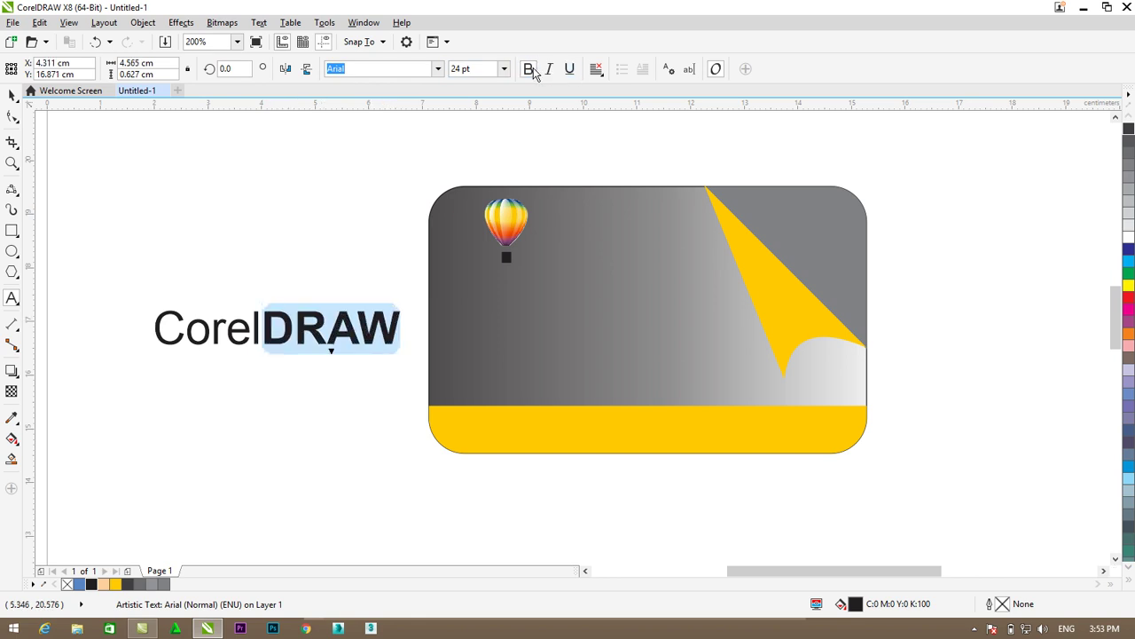
{"action": "left_click", "coordinate": [12, 94]}
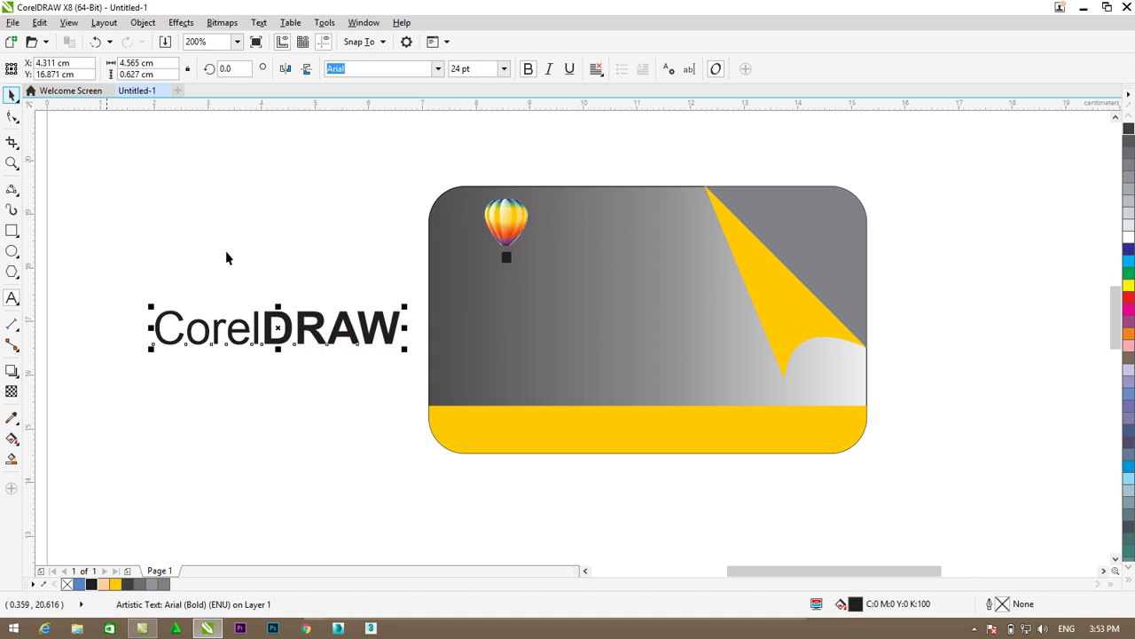
- Add an 'X8' line beneath, colour it magenta, and move the text onto the card
{"action": "left_click", "coordinate": [11, 298]}
{"action": "left_click", "coordinate": [404, 333]}
{"action": "key", "text": "Return"}
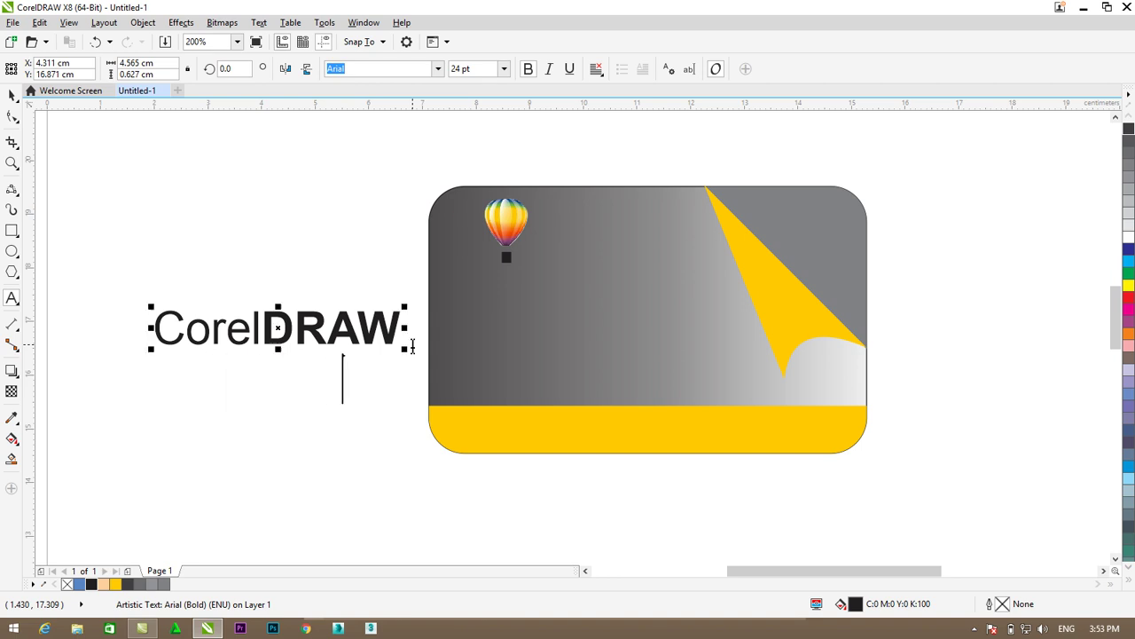
{"action": "type", "text": "X8"}
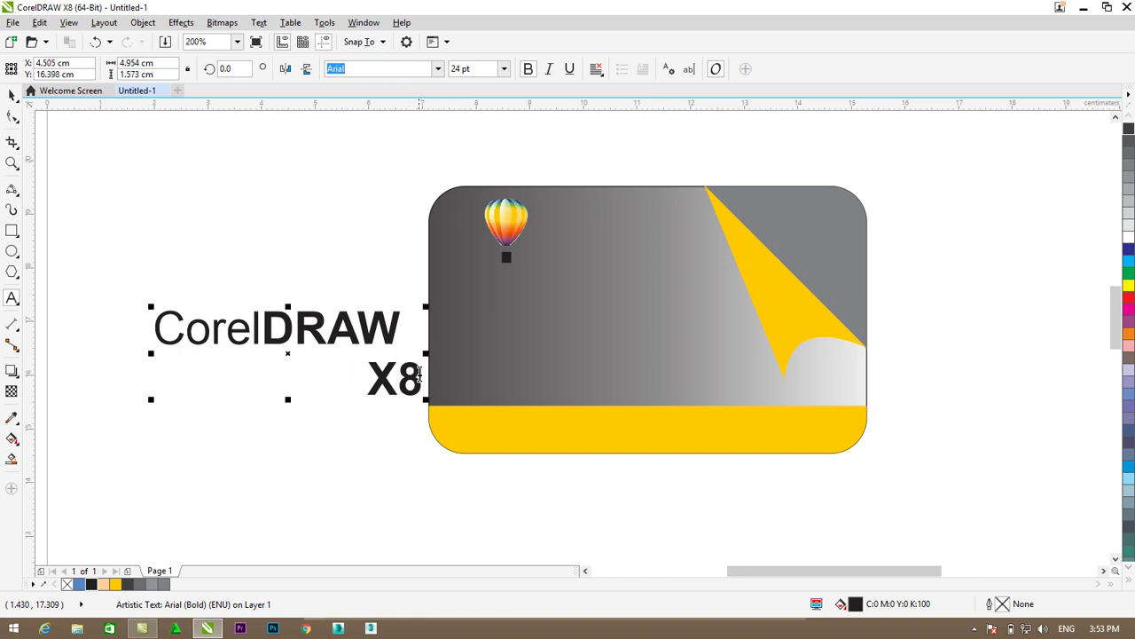
{"action": "double_click", "coordinate": [408, 396]}
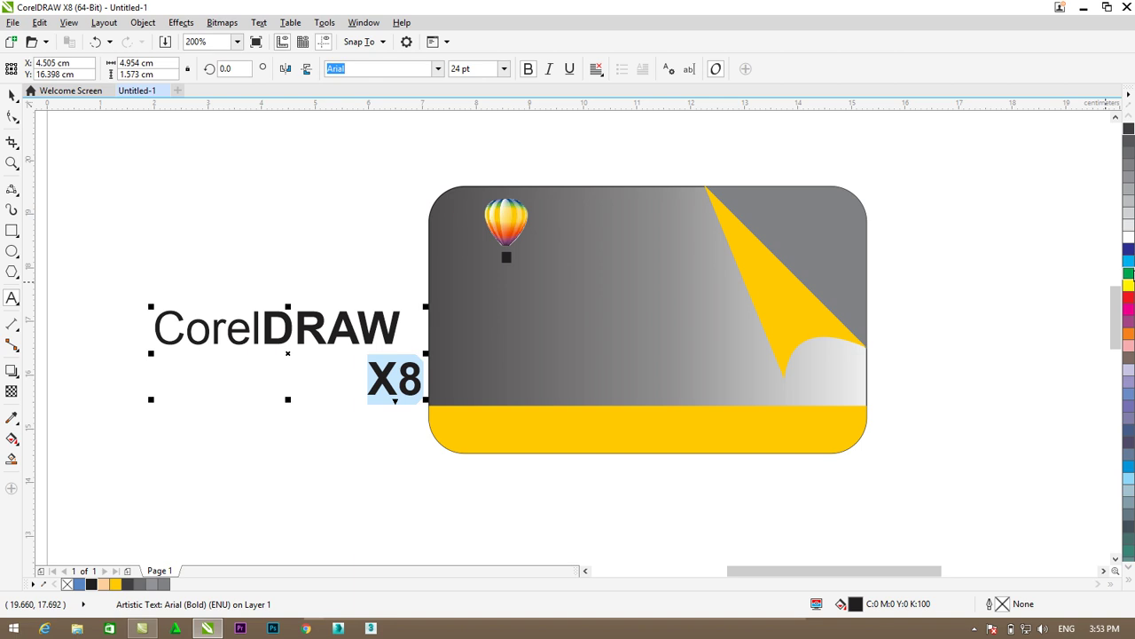
{"action": "left_click", "coordinate": [1130, 581]}
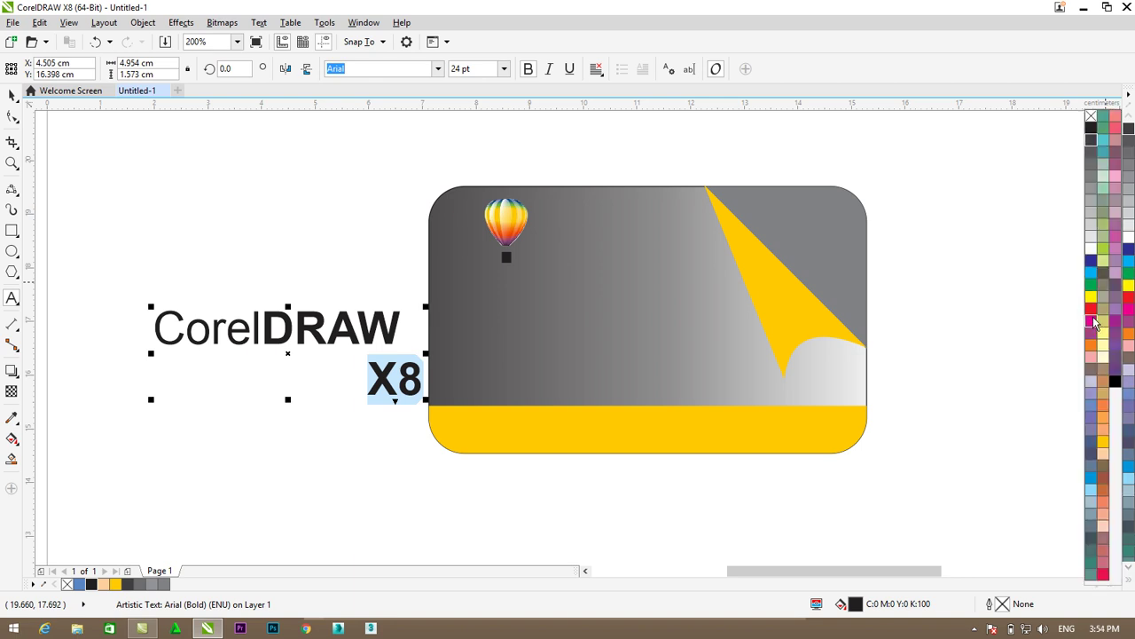
{"action": "left_click", "coordinate": [1092, 322]}
{"action": "left_click", "coordinate": [12, 95]}
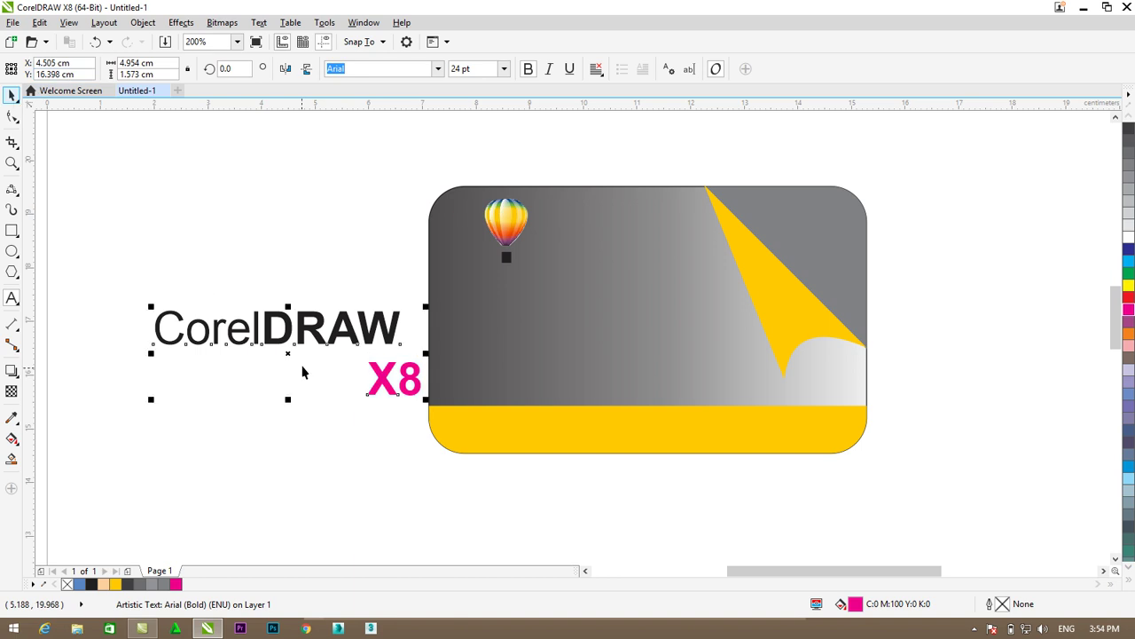
{"action": "left_click_drag", "start_coordinate": [299, 326], "coordinate": [622, 282]}
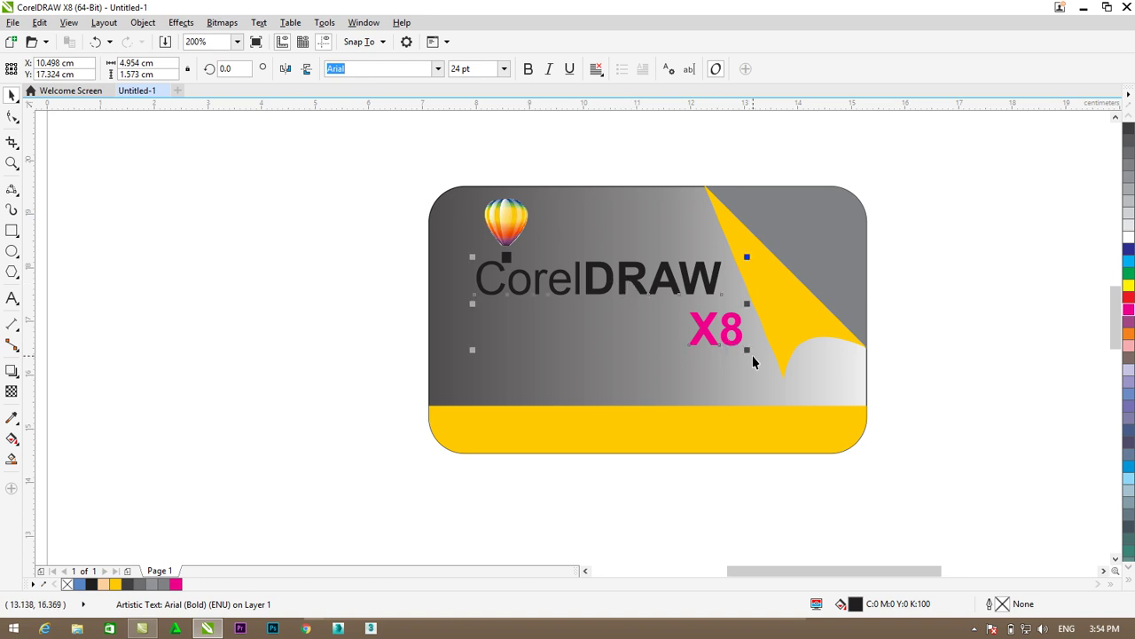
- Scale the CorelDRAW X8 text down to about 52.6% (roughly 12.6 pt) beneath the balloon
{"action": "left_click_drag", "start_coordinate": [748, 352], "coordinate": [687, 319]}
{"action": "left_click", "coordinate": [636, 468]}
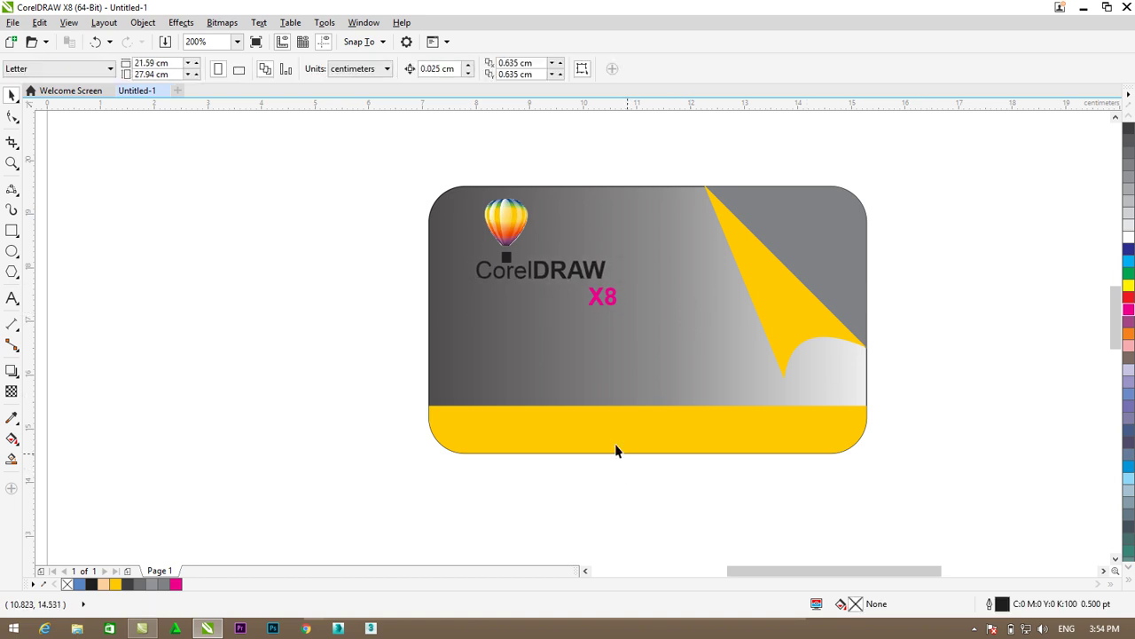
- Draw a straight horizontal line under the logo with the Freehand tool
{"action": "left_click", "coordinate": [17, 199]}
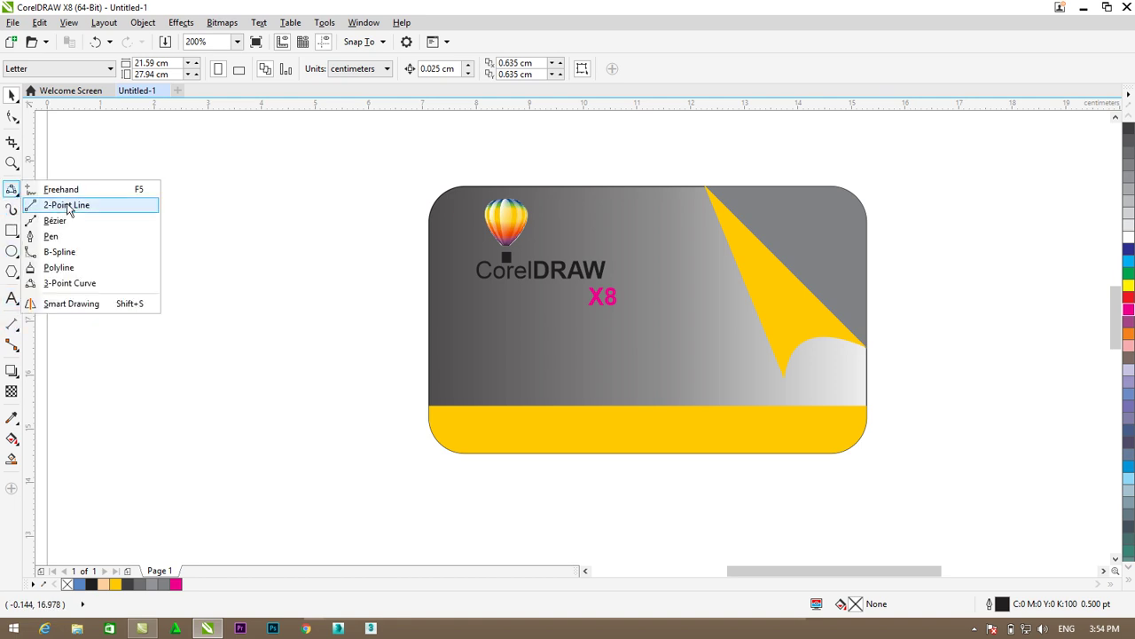
{"action": "left_click", "coordinate": [69, 190]}
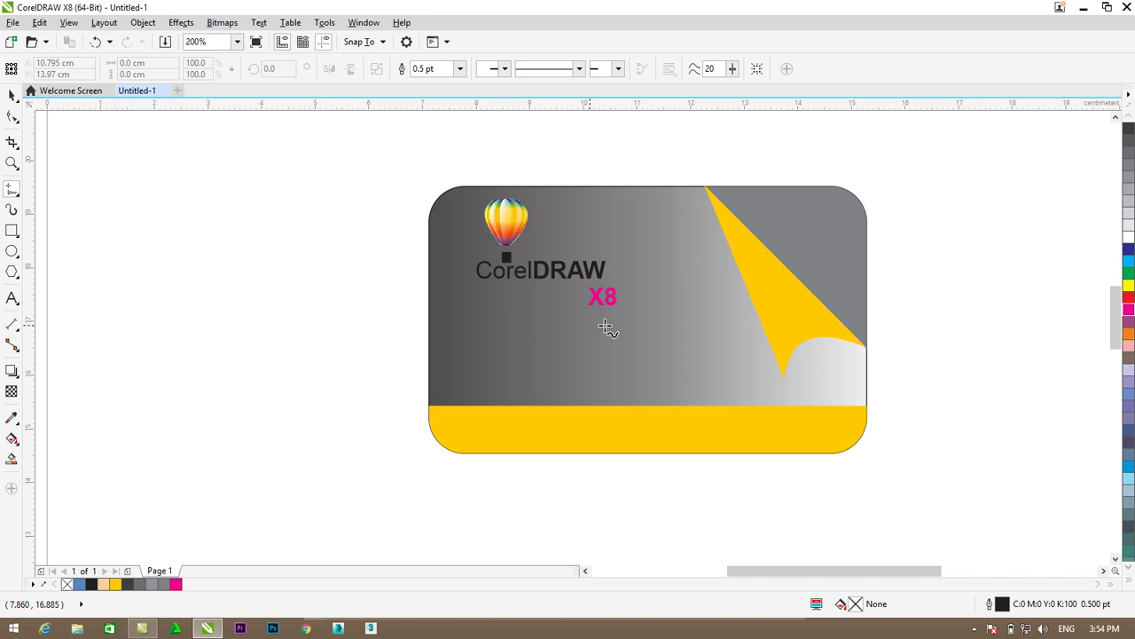
{"action": "left_click", "coordinate": [652, 323]}
{"action": "left_click", "coordinate": [447, 323]}
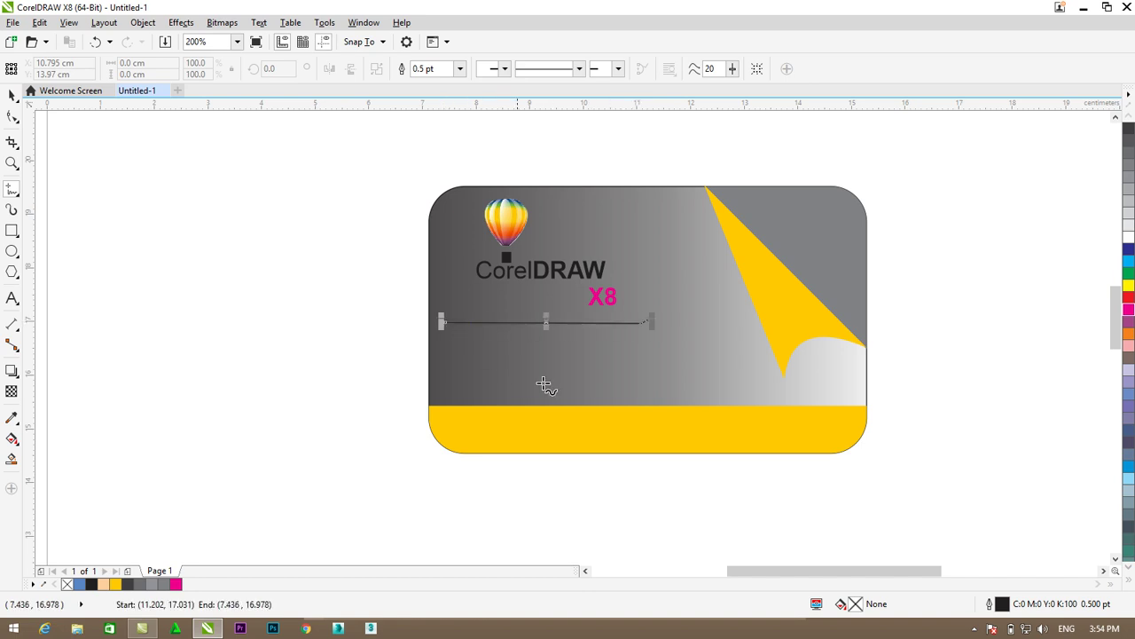
{"action": "key", "text": "Delete"}
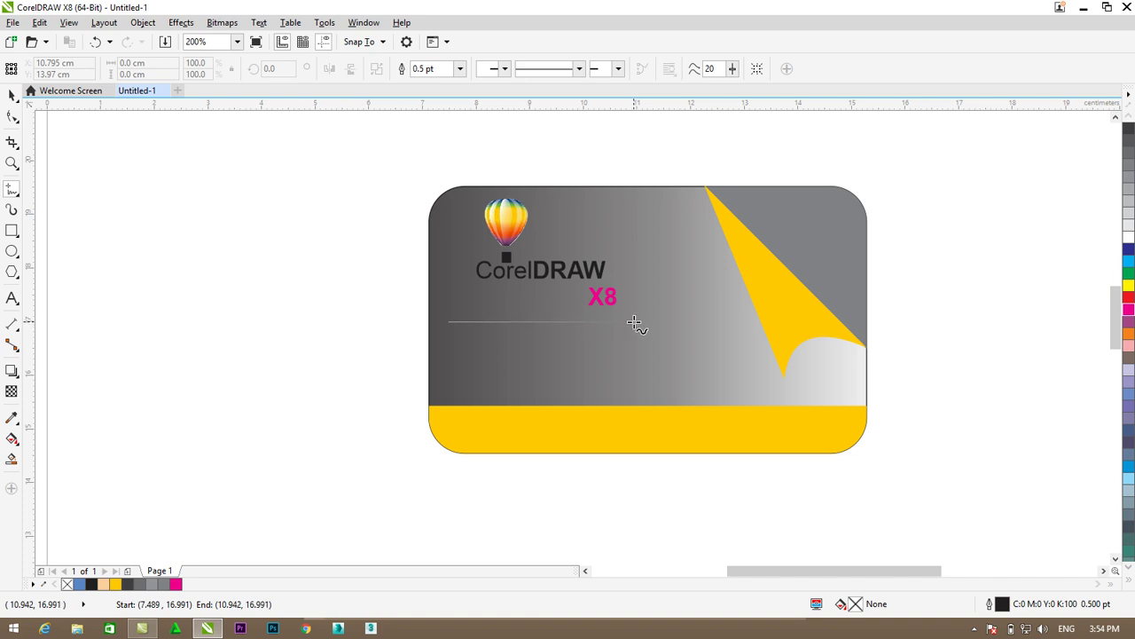
{"action": "left_click", "coordinate": [635, 322]}
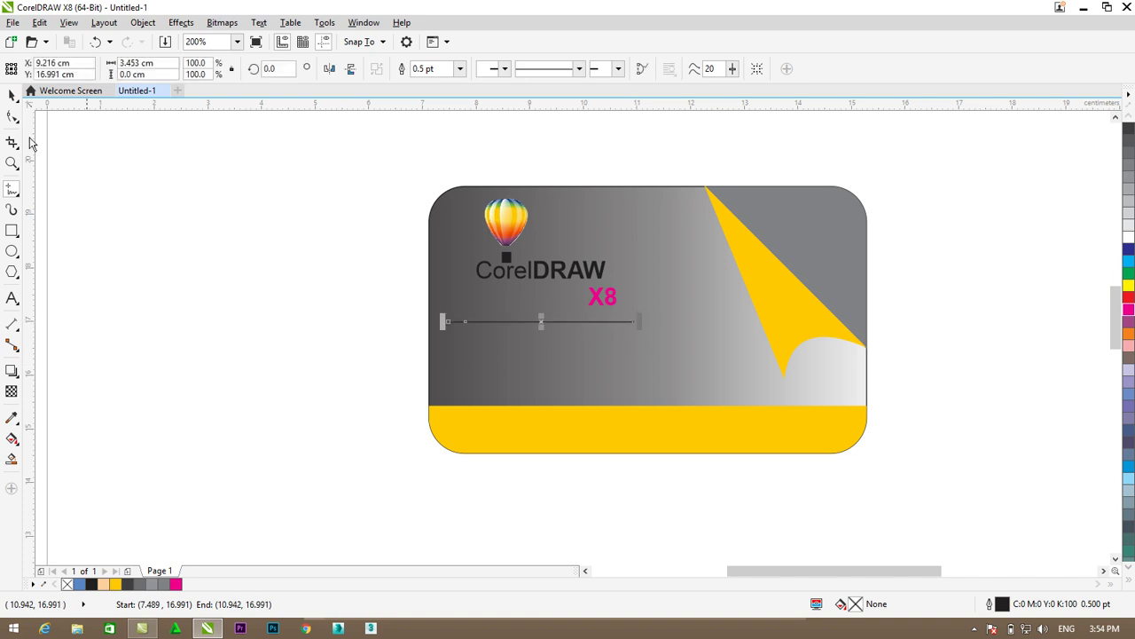
{"action": "left_click", "coordinate": [13, 99]}
{"action": "left_click", "coordinate": [14, 105]}
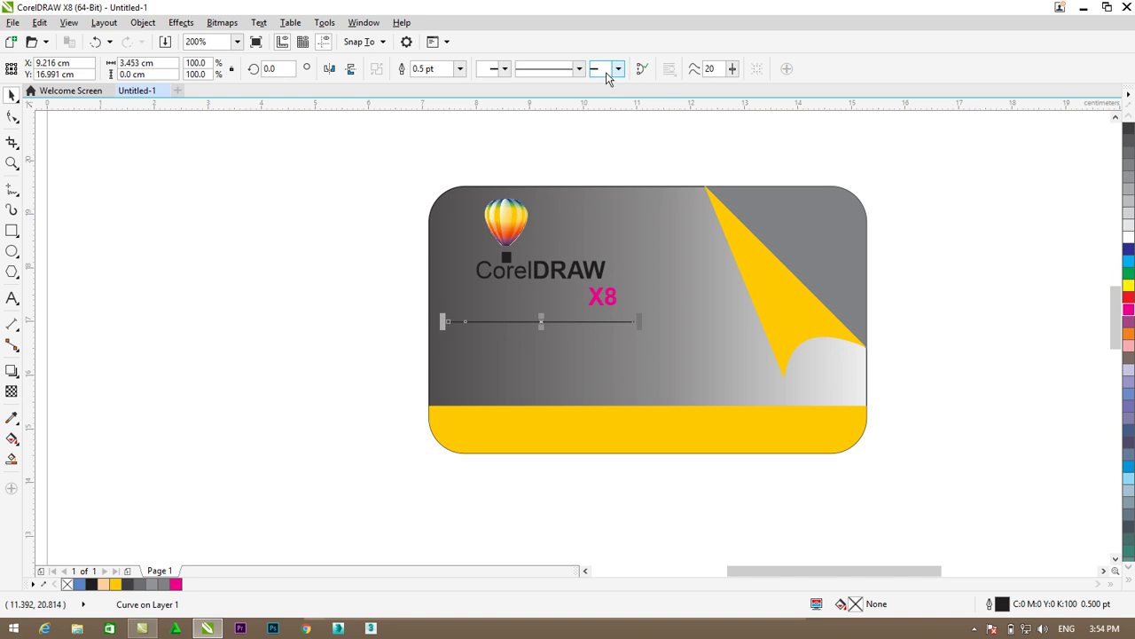
- Set the line's outline width to 1.5 pt and nudge it slightly right
{"action": "left_click", "coordinate": [460, 68]}
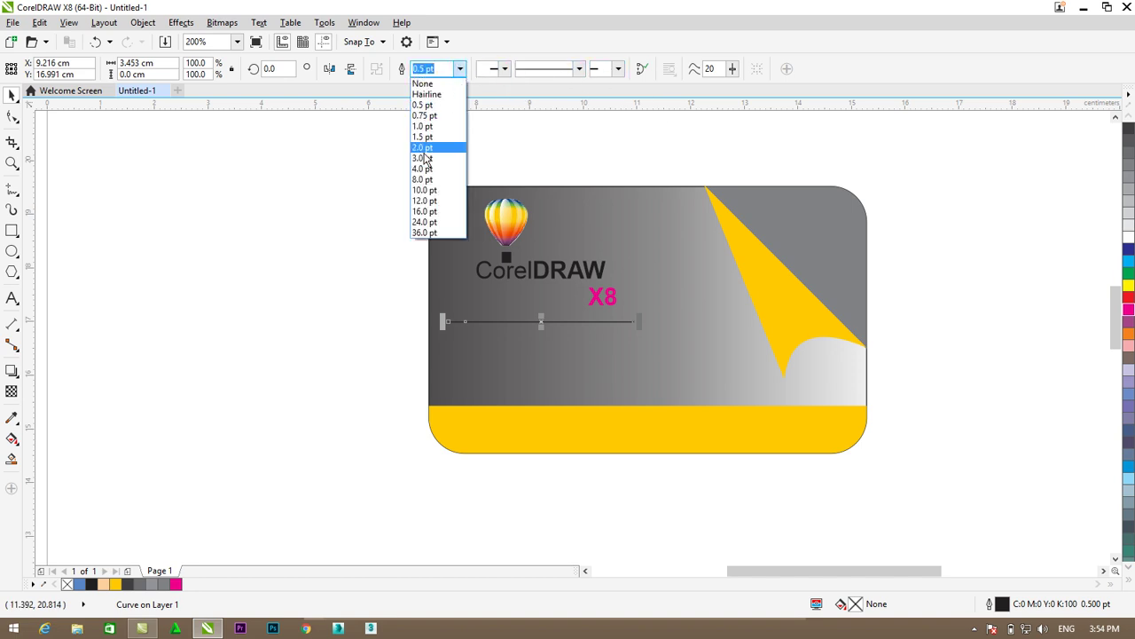
{"action": "left_click", "coordinate": [424, 164]}
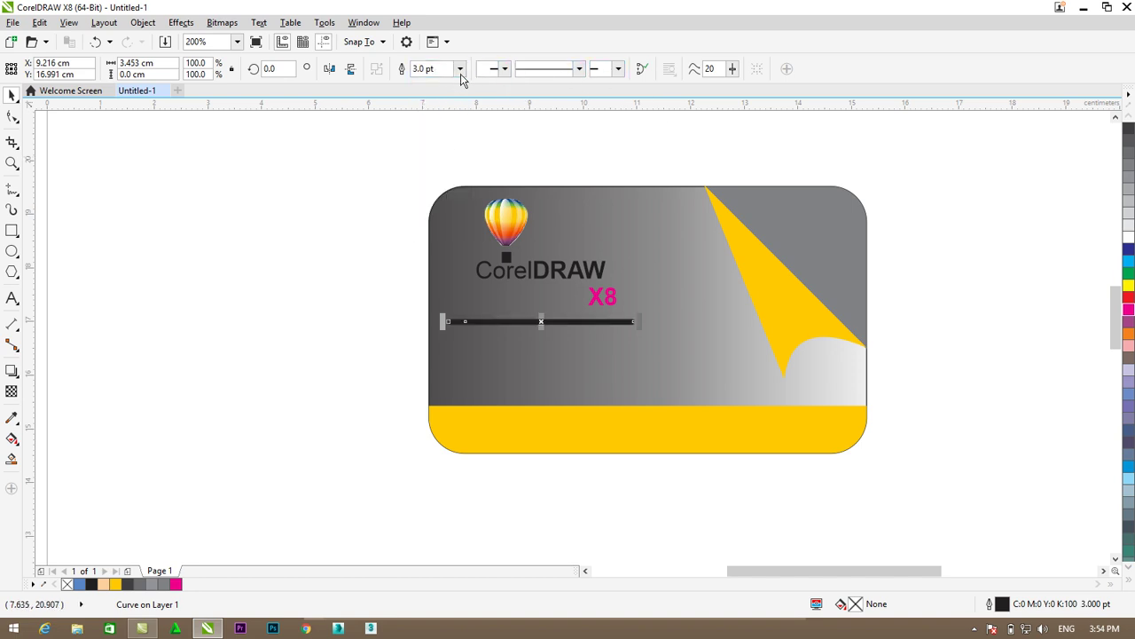
{"action": "left_click", "coordinate": [459, 68]}
{"action": "left_click", "coordinate": [434, 147]}
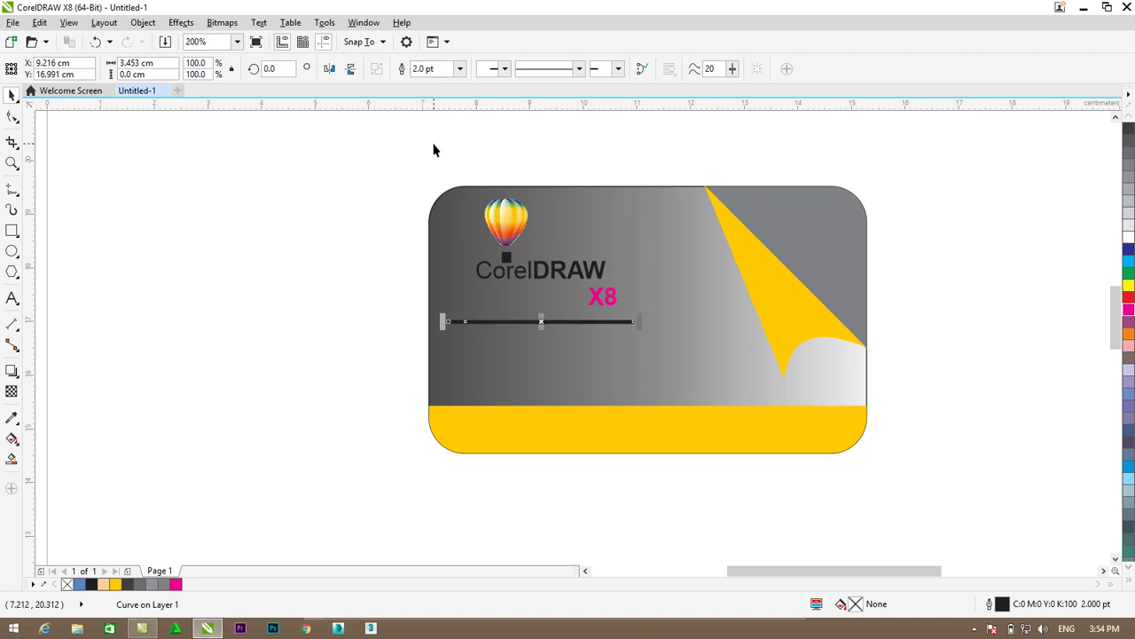
{"action": "left_click", "coordinate": [459, 68]}
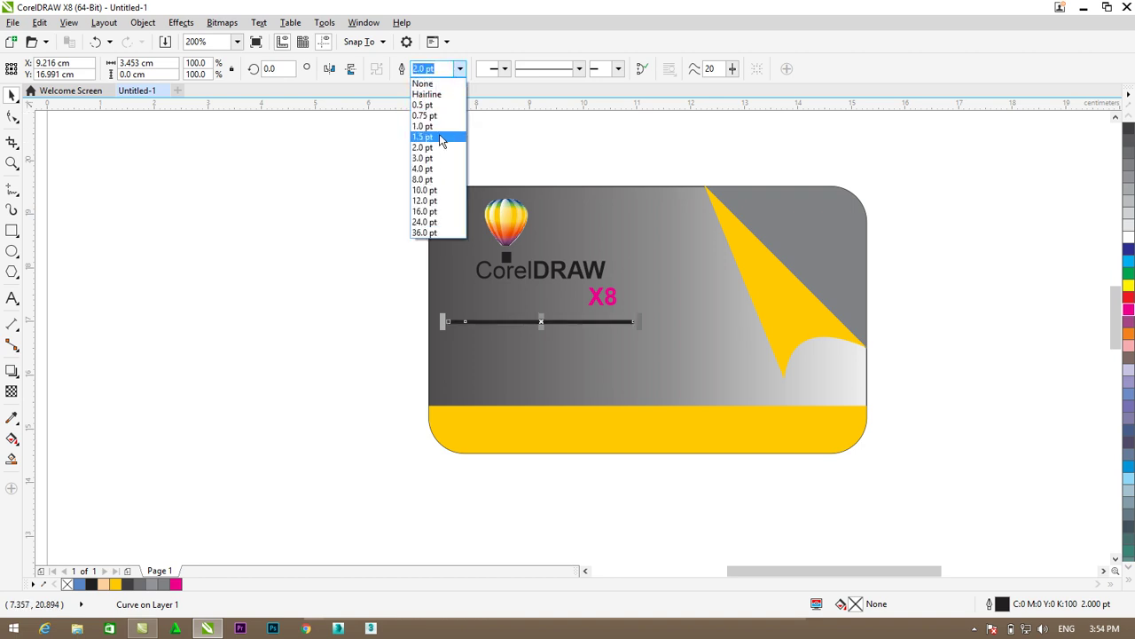
{"action": "left_click", "coordinate": [435, 147]}
{"action": "left_click", "coordinate": [162, 198]}
{"action": "left_click", "coordinate": [575, 321]}
{"action": "left_click_drag", "start_coordinate": [554, 321], "coordinate": [572, 321]}
- Type the cardholder's full name as text and colour it white
{"action": "left_click", "coordinate": [254, 343]}
{"action": "left_click", "coordinate": [10, 299]}
{"action": "left_click", "coordinate": [185, 277]}
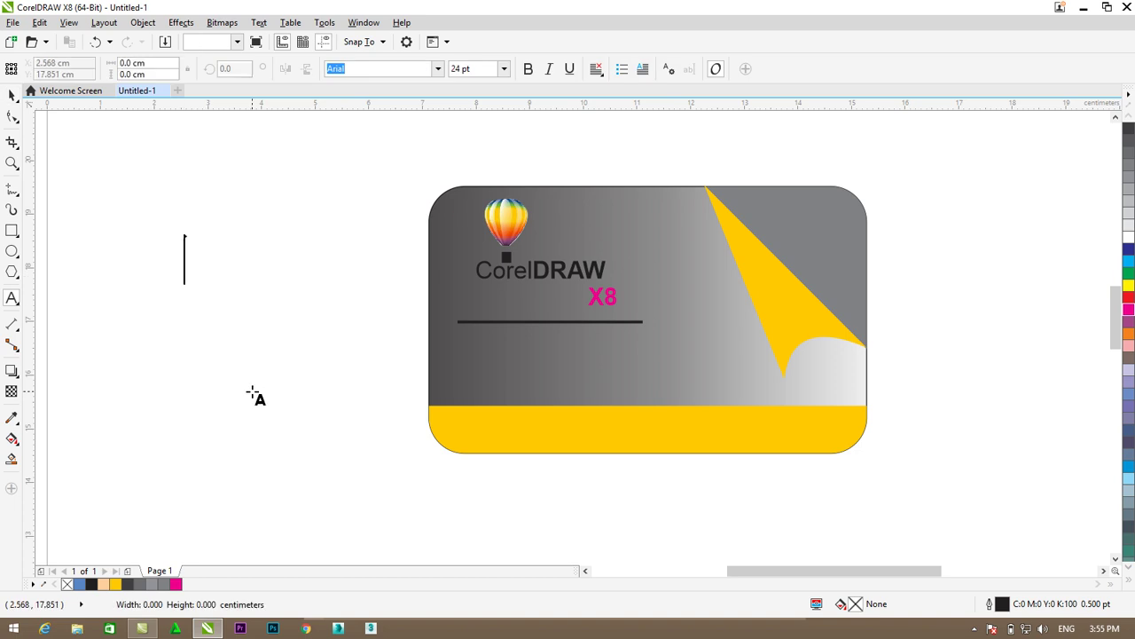
{"action": "type", "text": "Ahamad"}
{"action": "key", "text": "BackSpace"}
{"action": "key", "text": "BackSpace"}
{"action": "key", "text": "BackSpace"}
{"action": "key", "text": "BackSpace"}
{"action": "key", "text": "BackSpace"}
{"action": "key", "text": "BackSpace"}
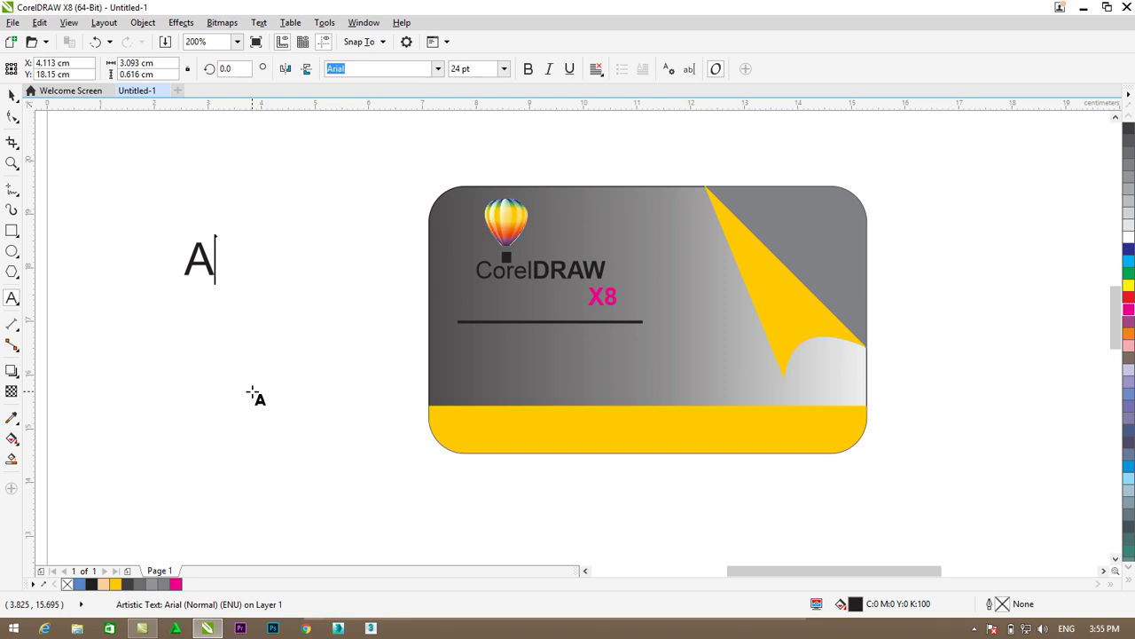
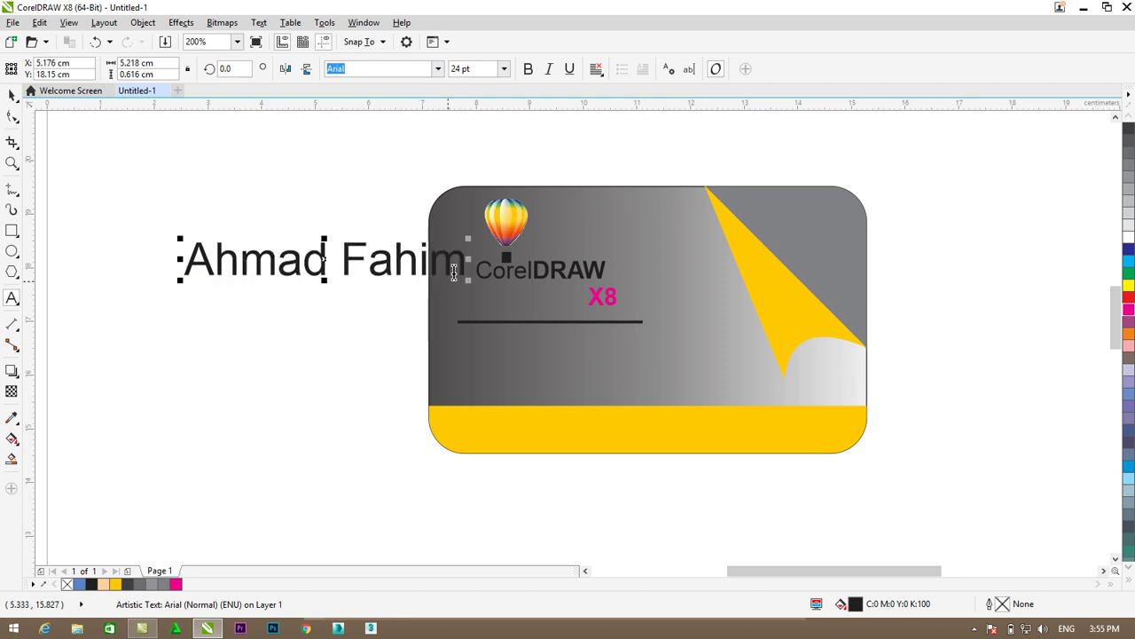
{"action": "left_click_drag", "start_coordinate": [467, 261], "coordinate": [148, 268]}
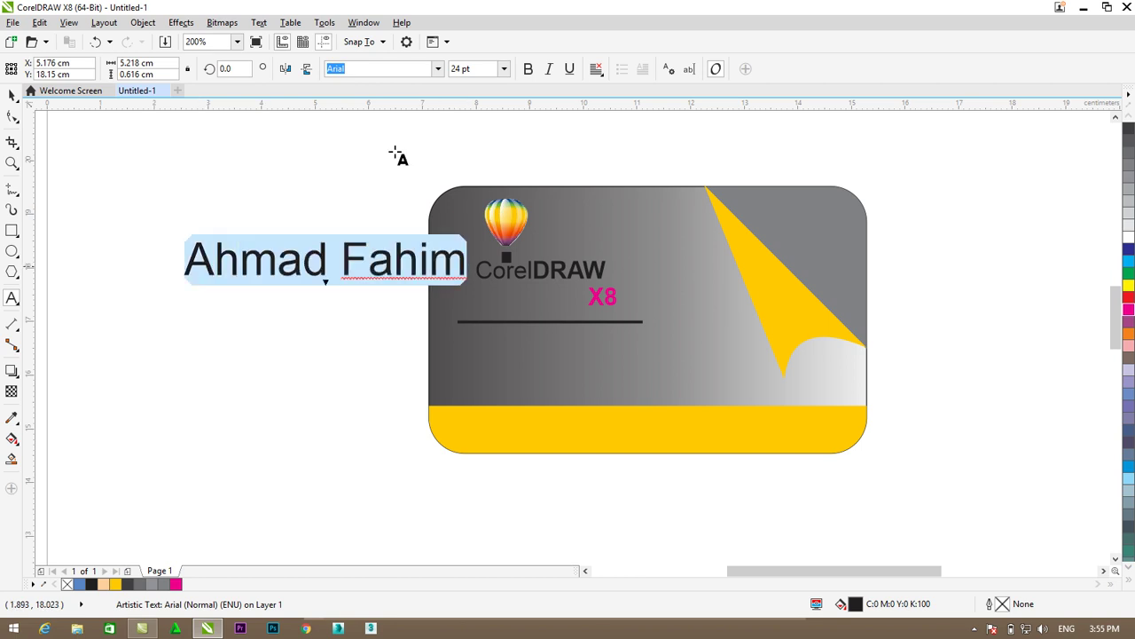
{"action": "left_click", "coordinate": [1128, 236]}
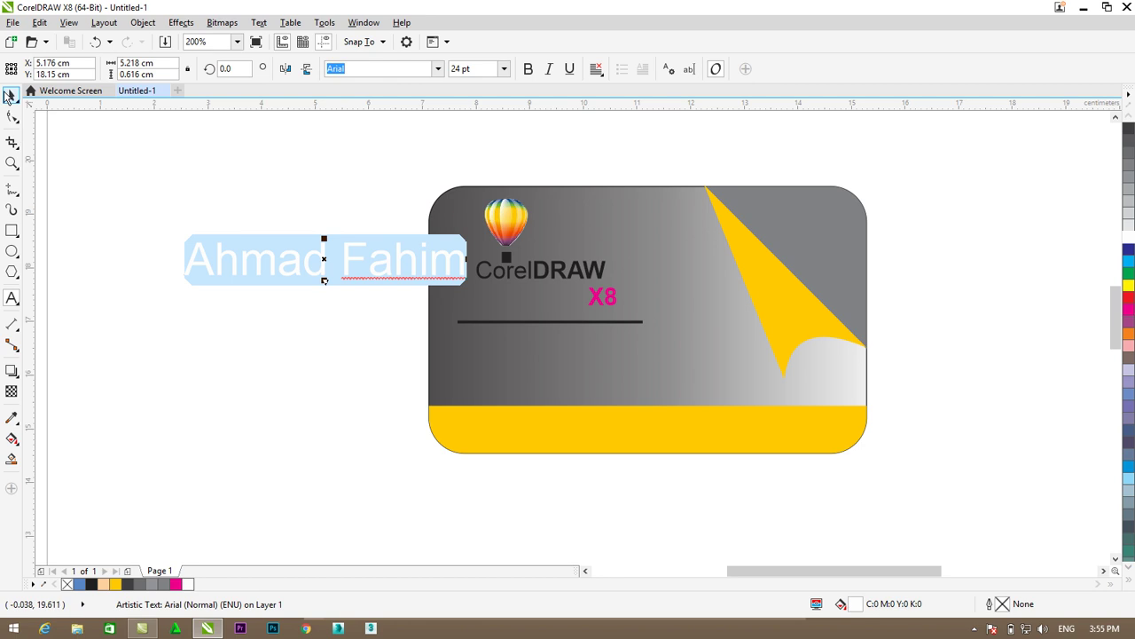
{"action": "left_click", "coordinate": [11, 95]}
- Shrink the name, place it above the divider, and put a duplicate just below the line
{"action": "left_click_drag", "start_coordinate": [459, 241], "coordinate": [337, 265]}
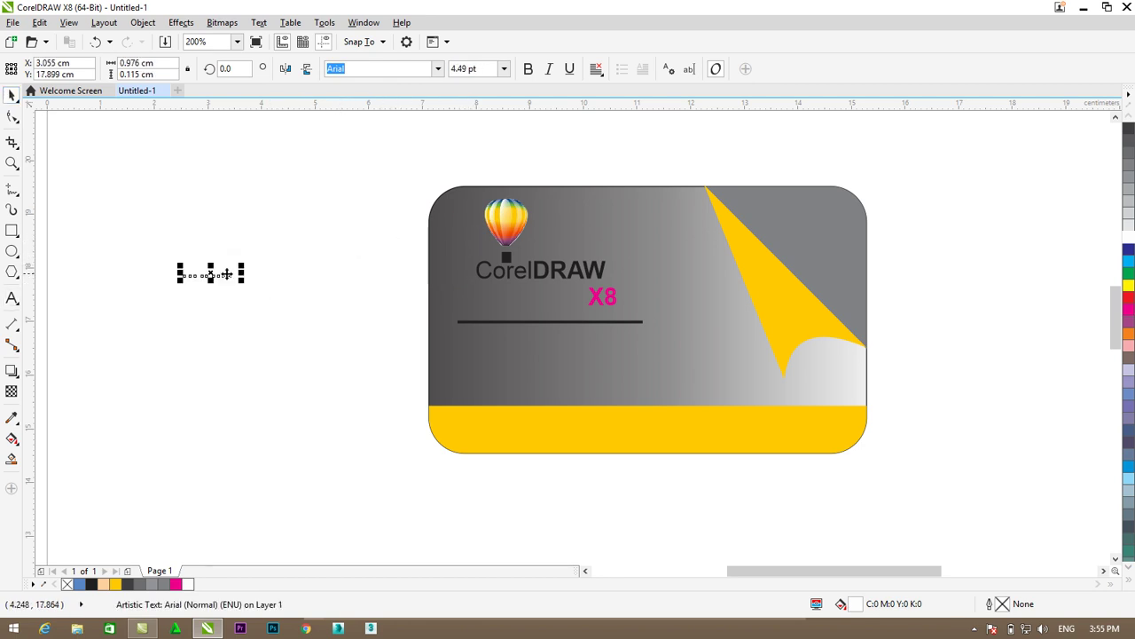
{"action": "left_click_drag", "start_coordinate": [213, 270], "coordinate": [576, 288]}
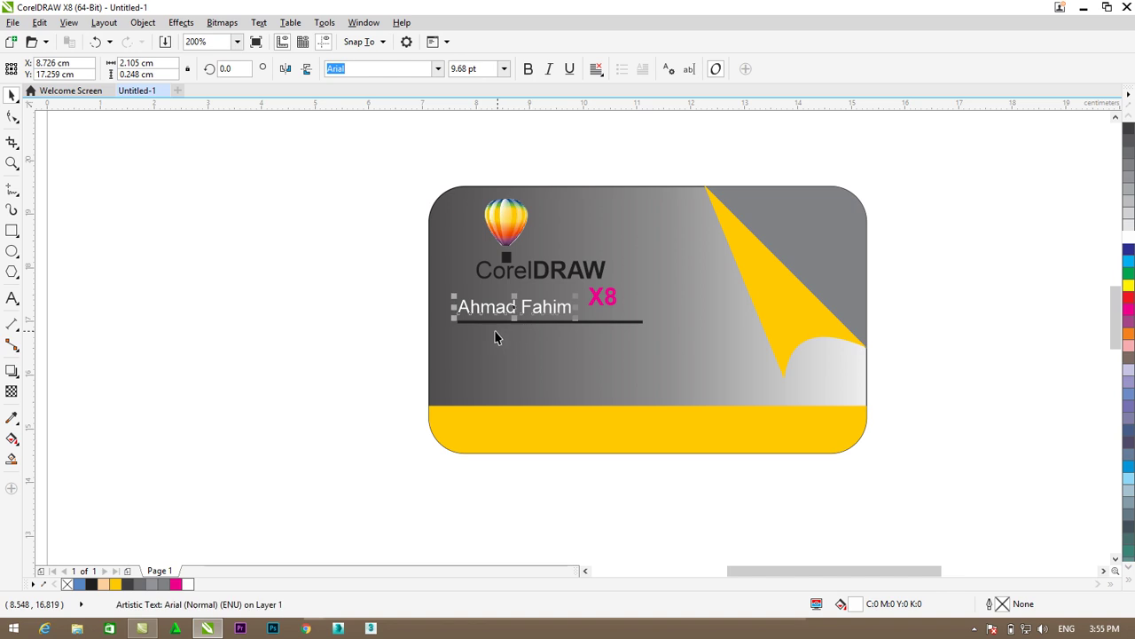
{"action": "key", "text": "ctrl+d"}
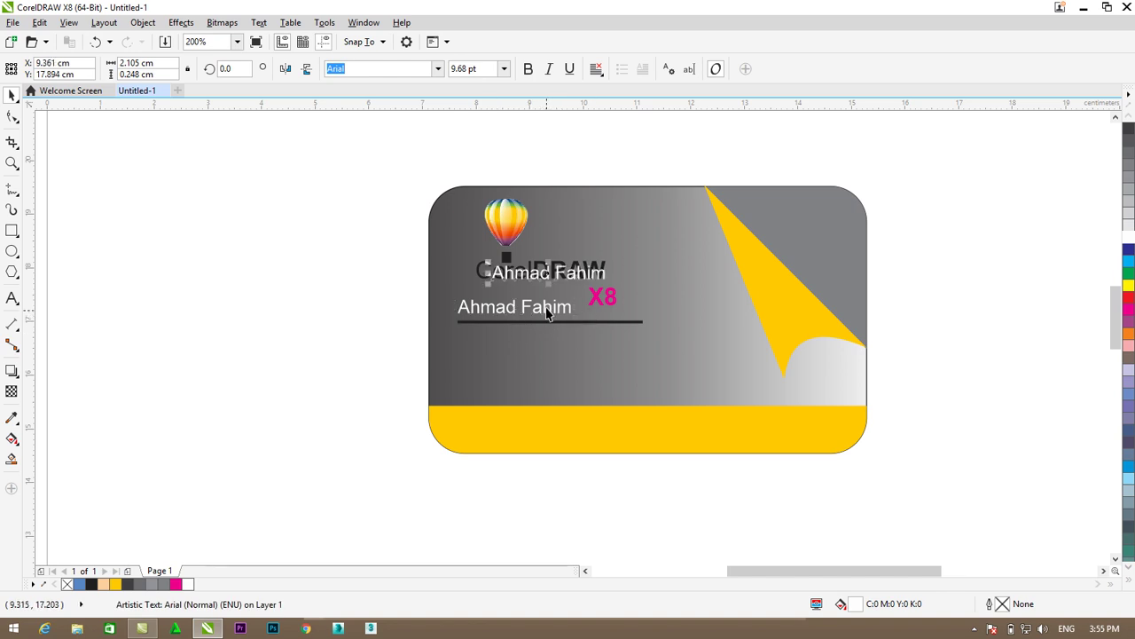
{"action": "left_click_drag", "start_coordinate": [529, 279], "coordinate": [496, 332]}
- Replace the lower copy with 'Graphic Designer' and set it in italic
{"action": "left_click", "coordinate": [14, 300]}
{"action": "left_click_drag", "start_coordinate": [574, 333], "coordinate": [459, 335]}
{"action": "type", "text": "Graphic Designer"}
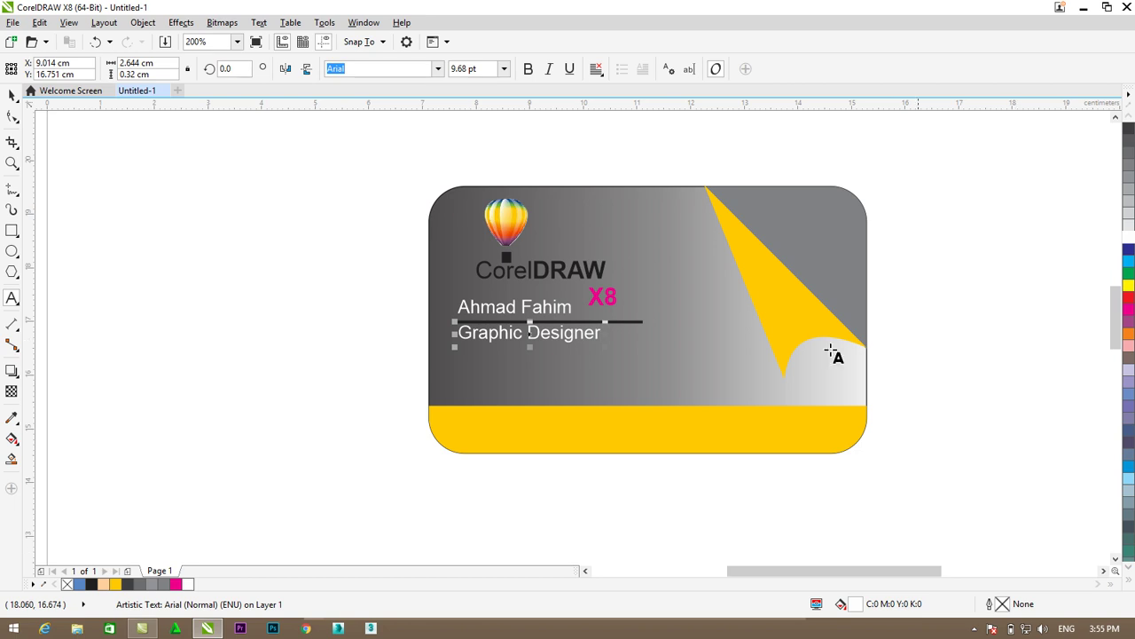
{"action": "left_click_drag", "start_coordinate": [600, 335], "coordinate": [446, 321]}
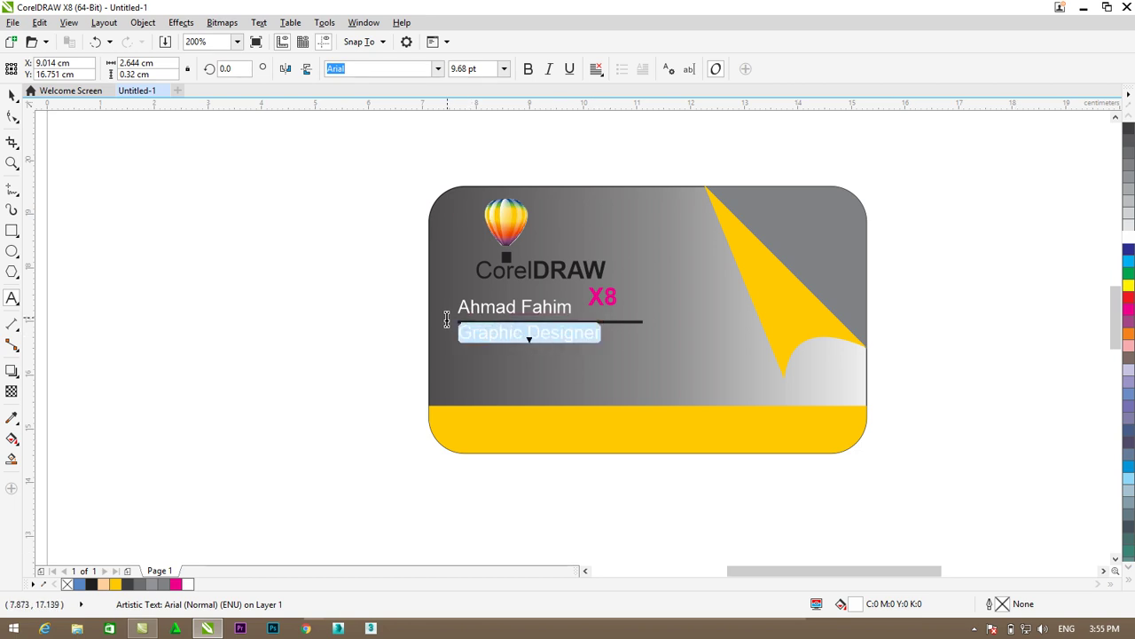
{"action": "left_click", "coordinate": [549, 70]}
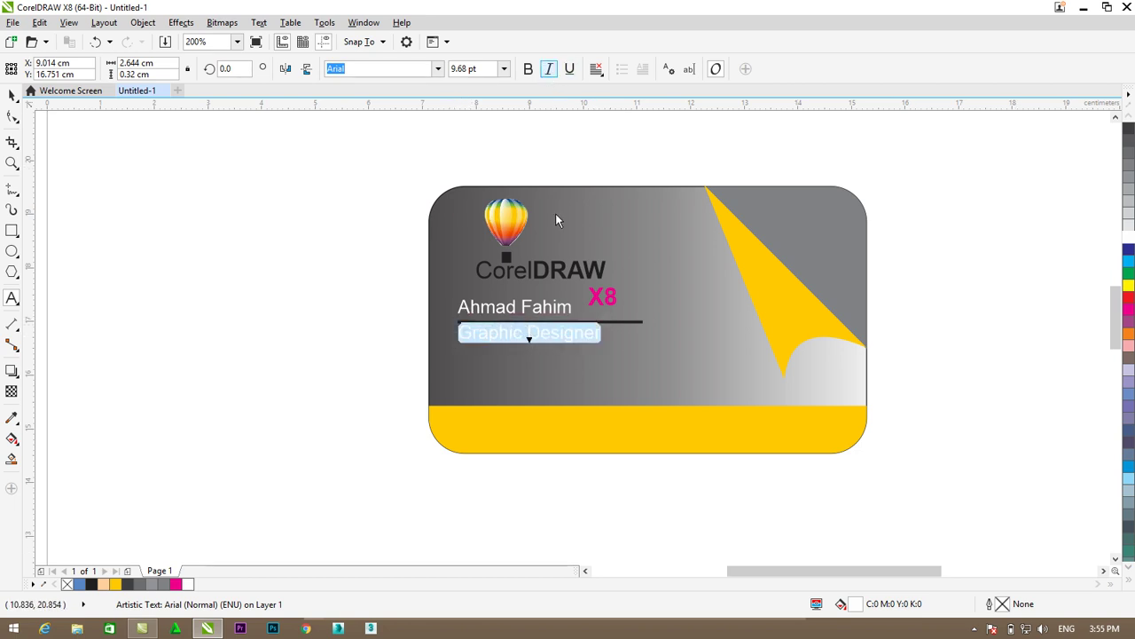
{"action": "left_click", "coordinate": [12, 96]}
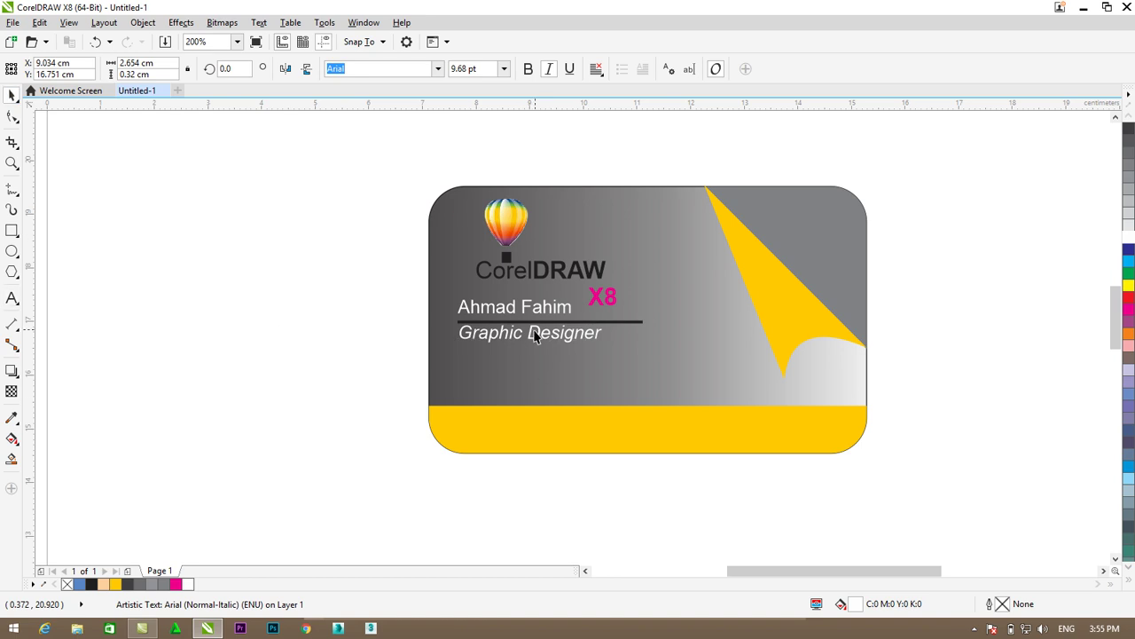
{"action": "left_click", "coordinate": [399, 318]}
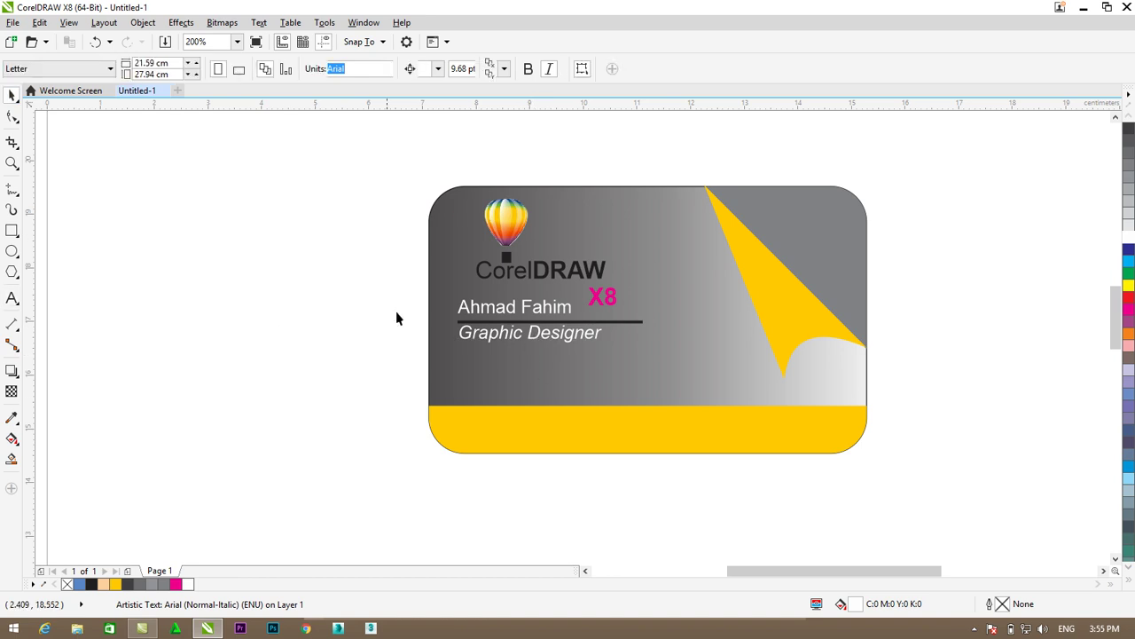
- Import the Phoen phone image from Local Disk (E:) > Designs
{"action": "right_click", "coordinate": [169, 279]}
{"action": "left_click", "coordinate": [215, 331]}
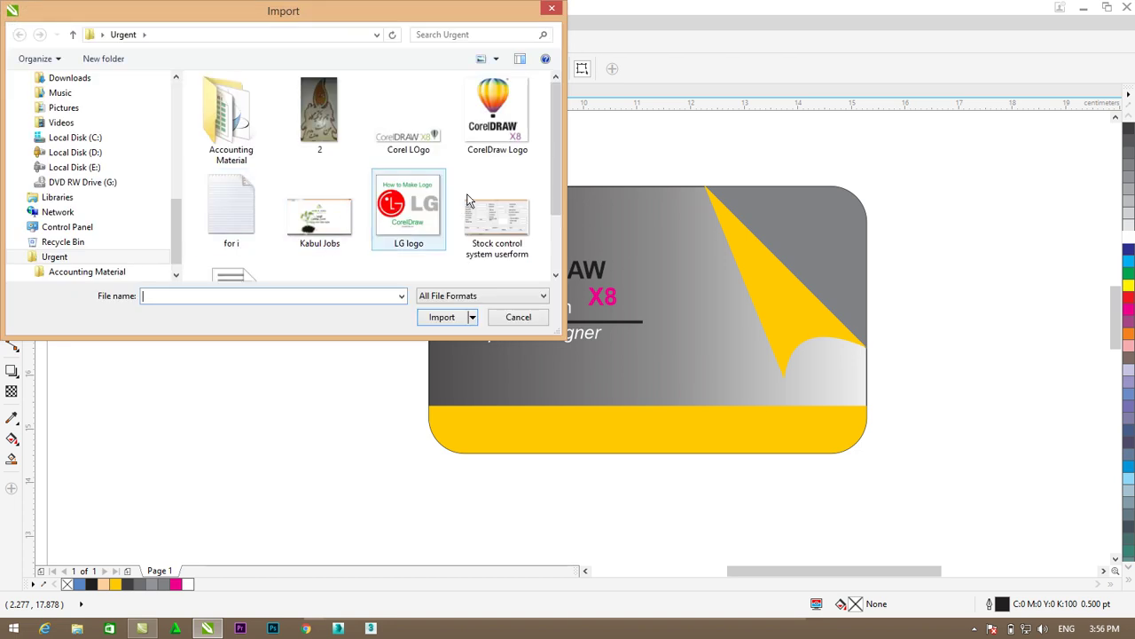
{"action": "scroll", "coordinate": [555, 136], "scroll_direction": "down", "scroll_amount": 1}
{"action": "scroll", "coordinate": [535, 122], "scroll_direction": "up", "scroll_amount": 1}
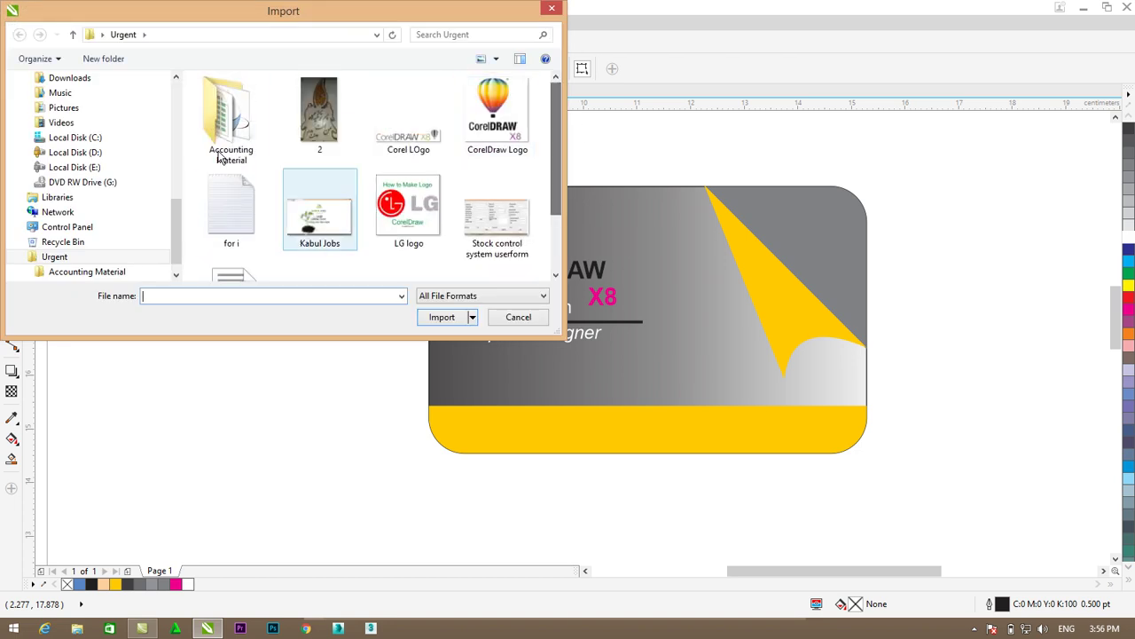
{"action": "left_click", "coordinate": [82, 168]}
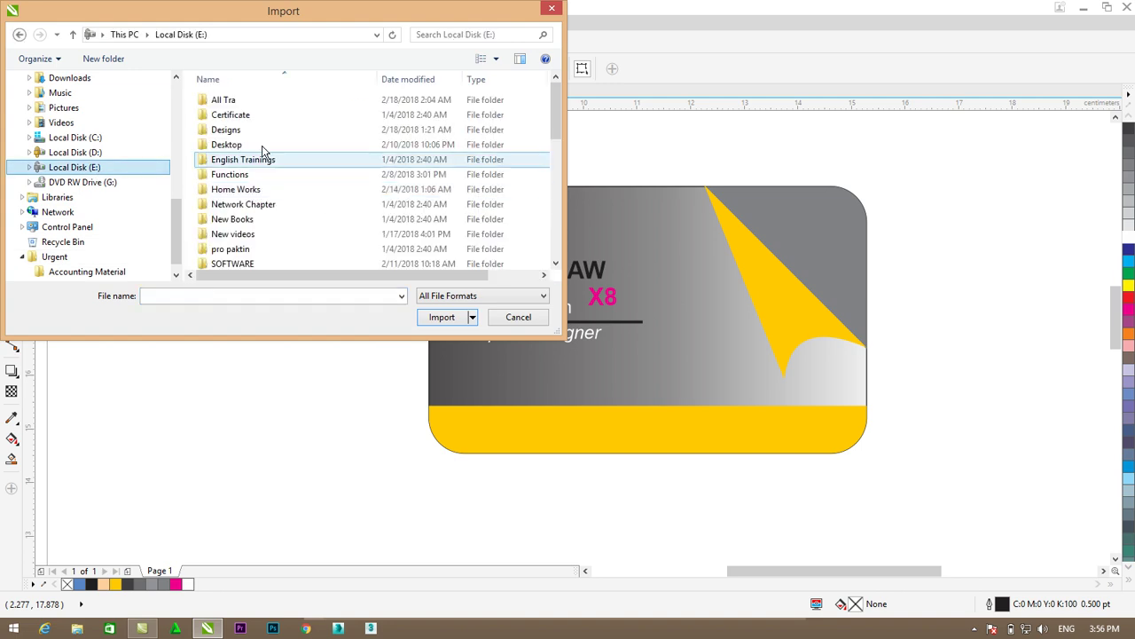
{"action": "double_click", "coordinate": [218, 130]}
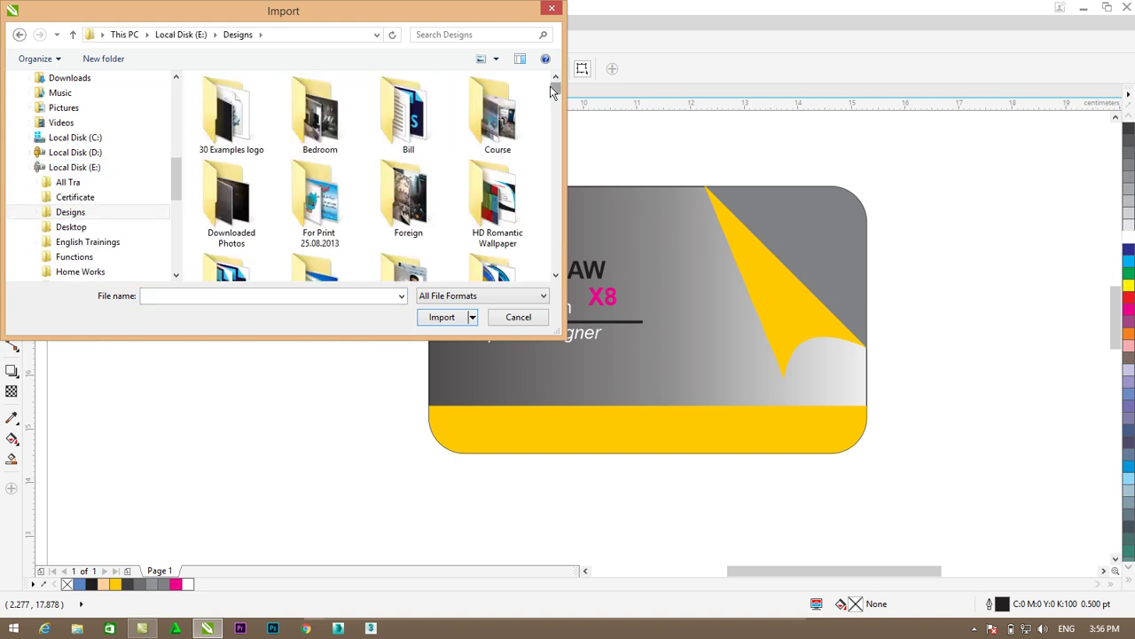
{"action": "left_click_drag", "start_coordinate": [556, 93], "coordinate": [555, 218]}
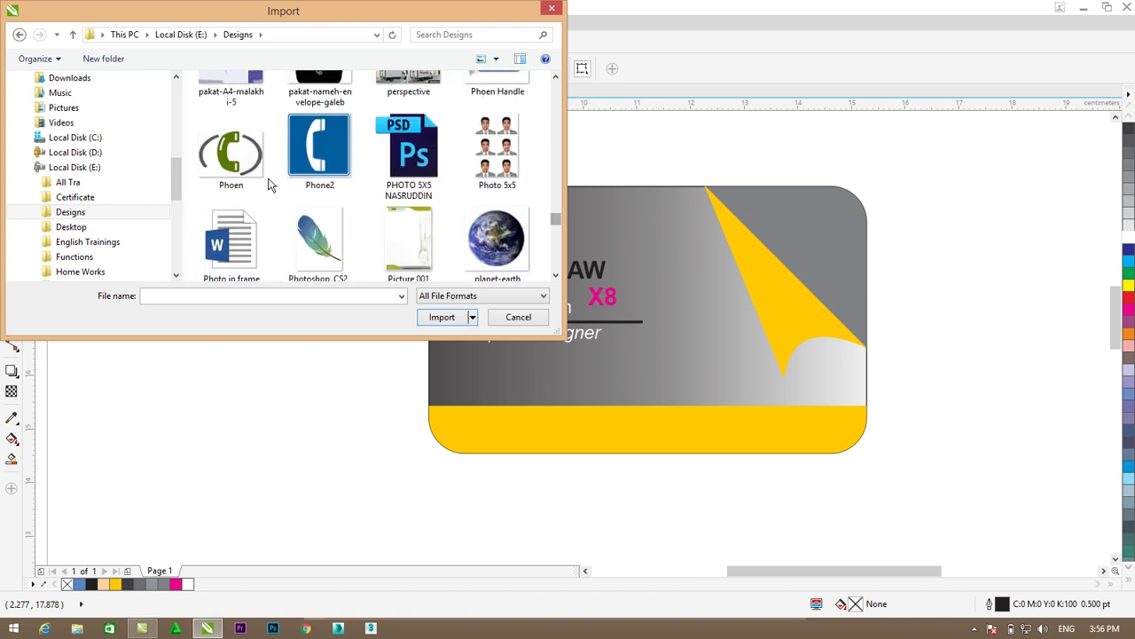
{"action": "left_click", "coordinate": [231, 150]}
{"action": "left_click", "coordinate": [440, 317]}
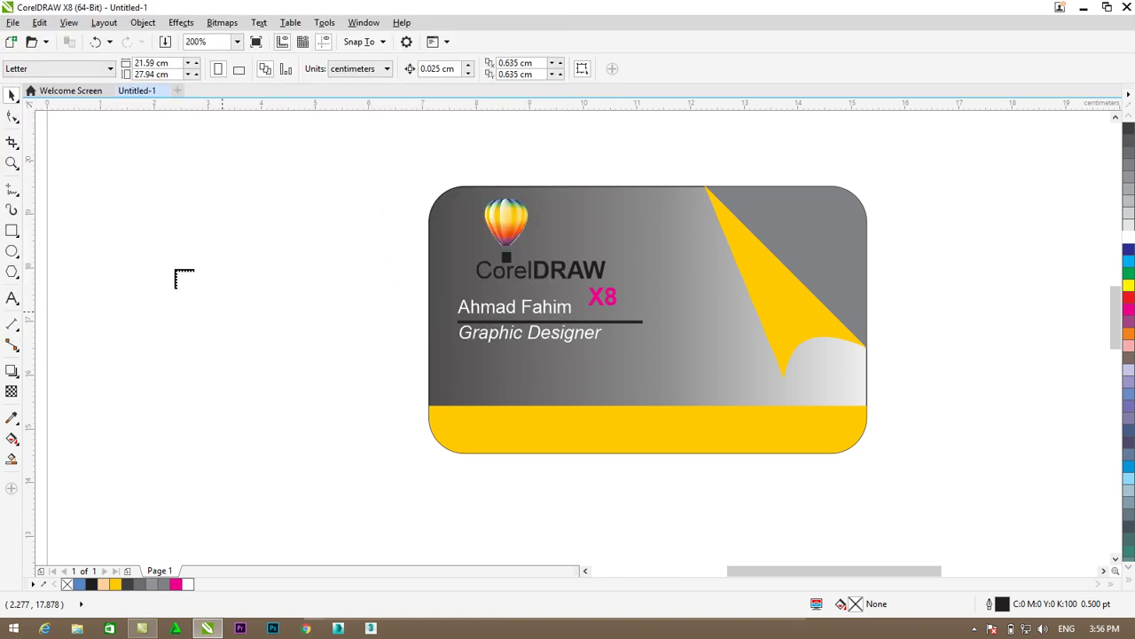
- Place the Phoen icon, shrink it to about 0.357 × 0.312 cm, and set it below 'Graphic Designer'
{"action": "left_click_drag", "start_coordinate": [256, 353], "coordinate": [237, 314]}
{"action": "left_click_drag", "start_coordinate": [238, 269], "coordinate": [474, 364]}
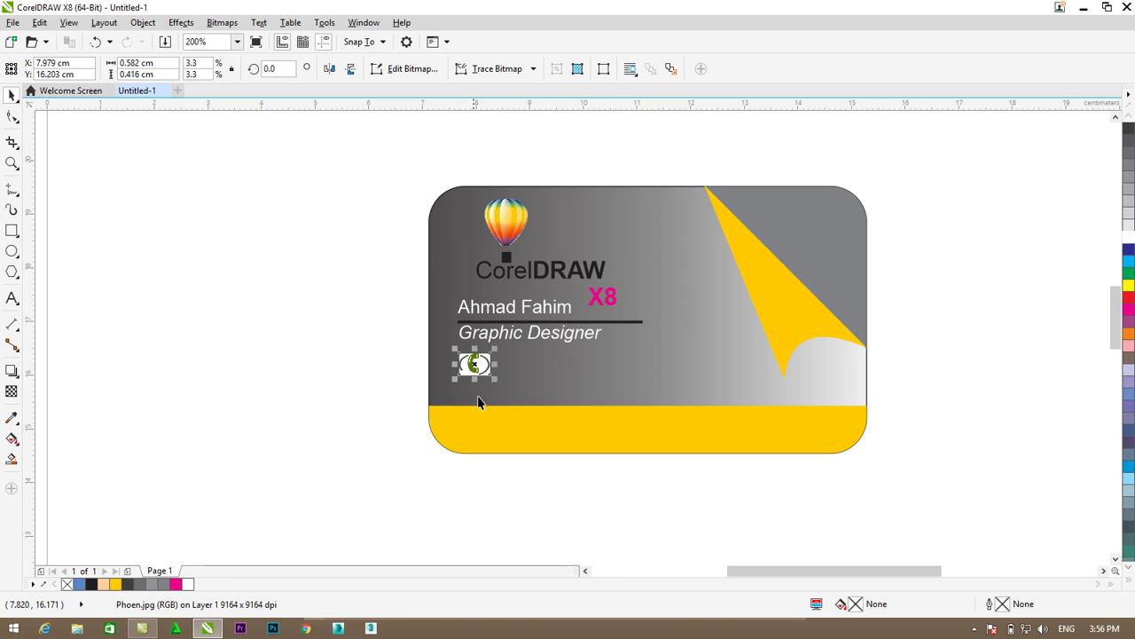
{"action": "scroll", "coordinate": [520, 467], "scroll_direction": "up", "scroll_amount": 2}
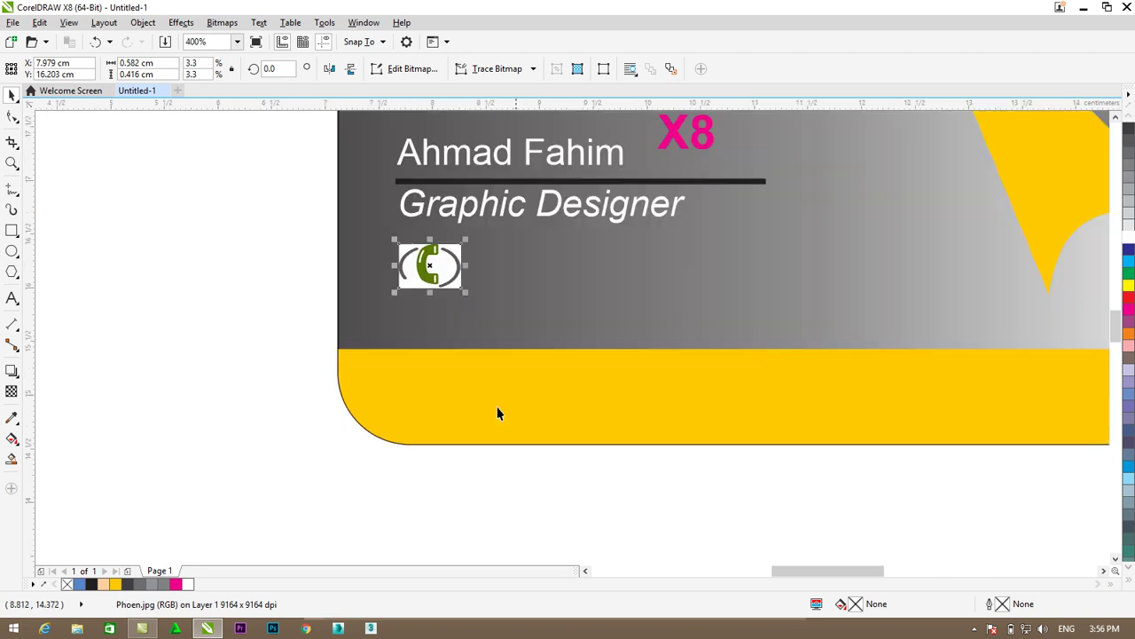
{"action": "left_click", "coordinate": [462, 264]}
{"action": "left_click_drag", "start_coordinate": [461, 265], "coordinate": [450, 266]}
{"action": "left_click", "coordinate": [447, 262]}
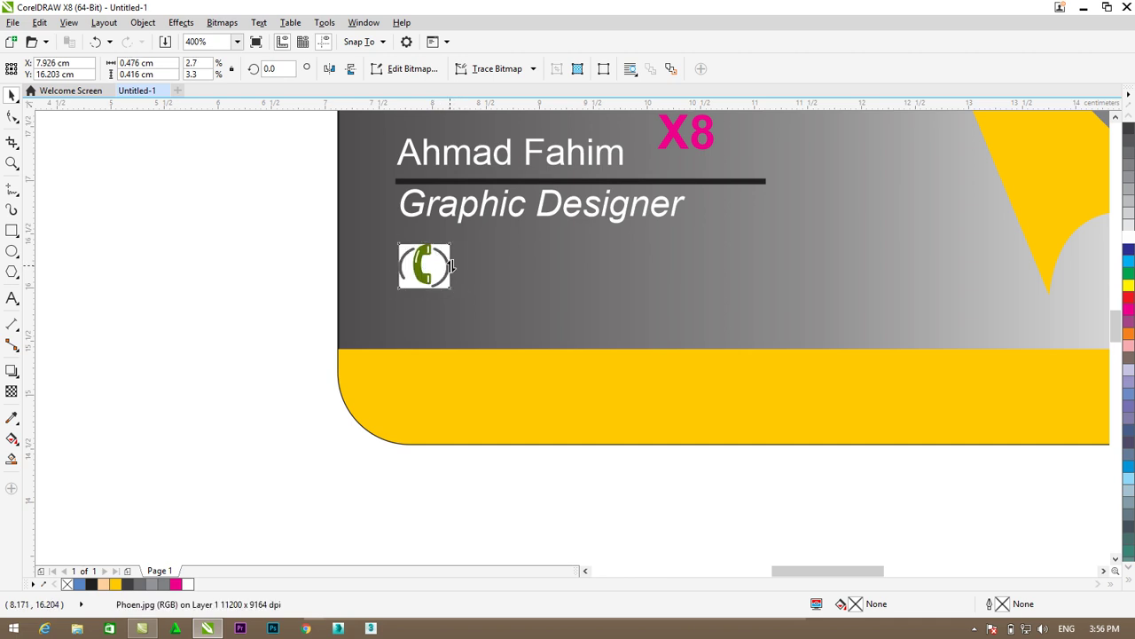
{"action": "left_click", "coordinate": [446, 245]}
{"action": "left_click_drag", "start_coordinate": [449, 244], "coordinate": [442, 278]}
{"action": "left_click", "coordinate": [204, 253]}
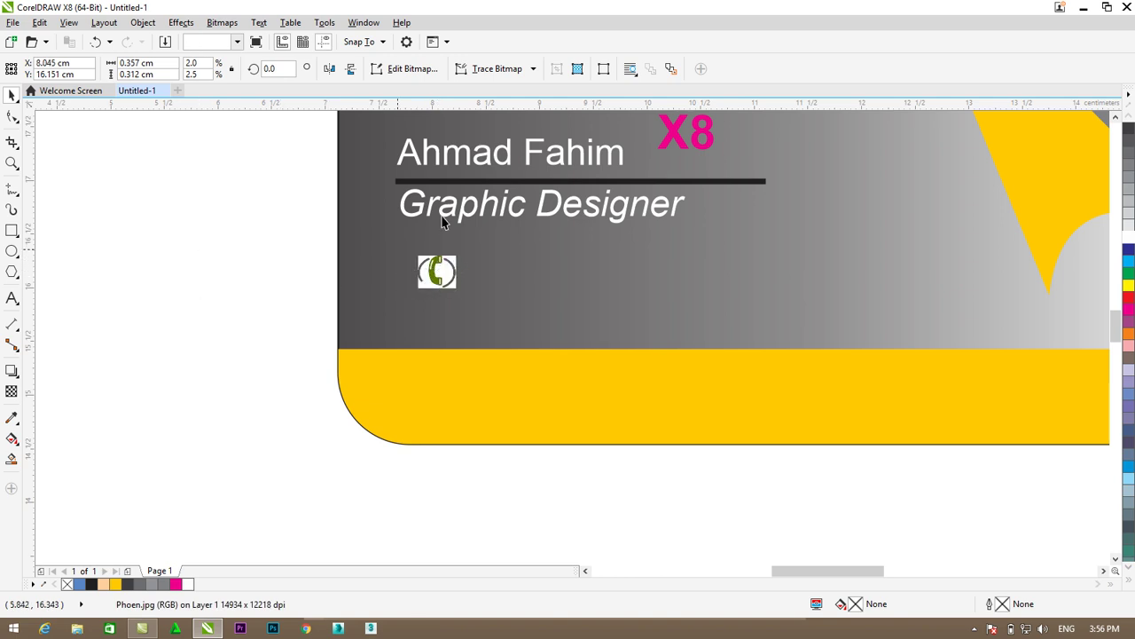
- Type the contact phone number as 6 pt text with the Text tool
{"action": "left_click", "coordinate": [11, 300]}
{"action": "left_click", "coordinate": [108, 355]}
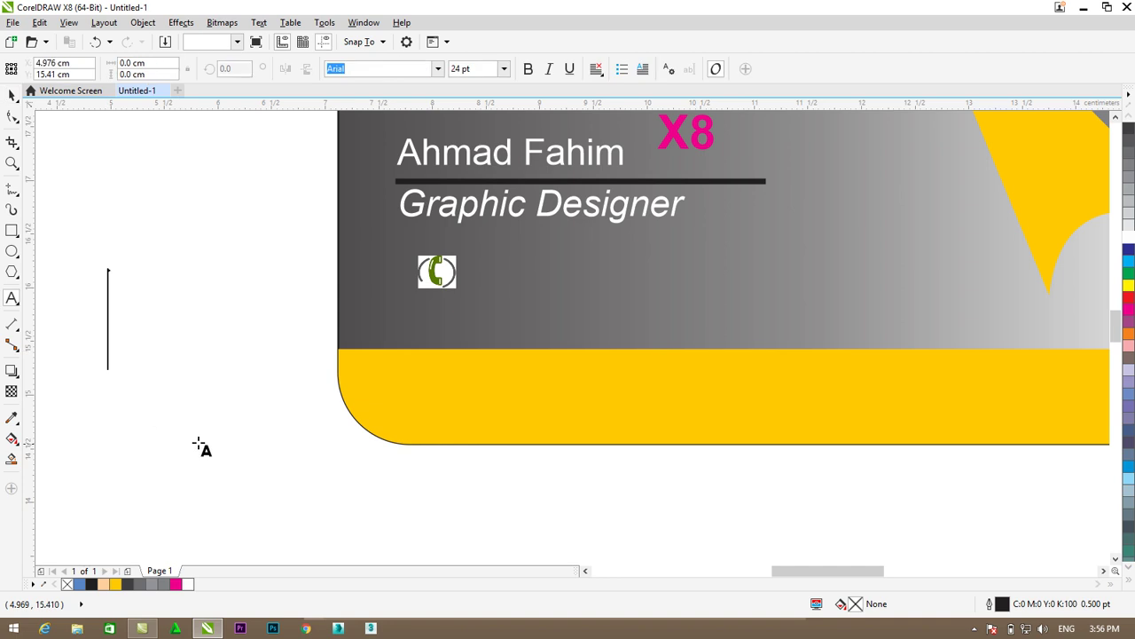
{"action": "left_click", "coordinate": [503, 70]}
{"action": "left_click", "coordinate": [478, 83]}
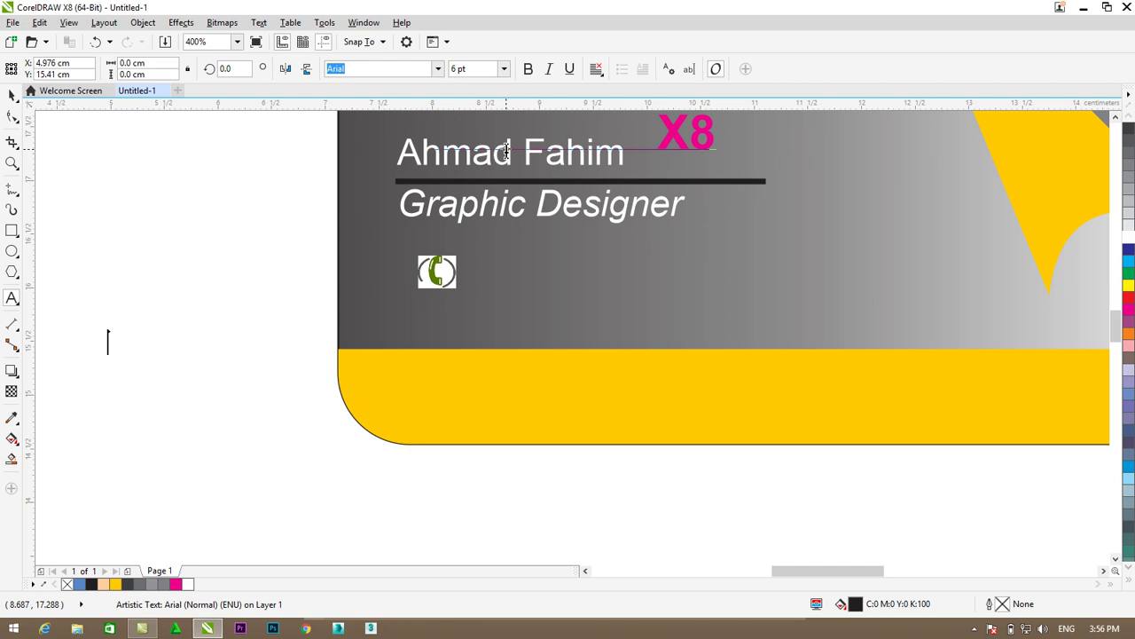
{"action": "left_click", "coordinate": [109, 337]}
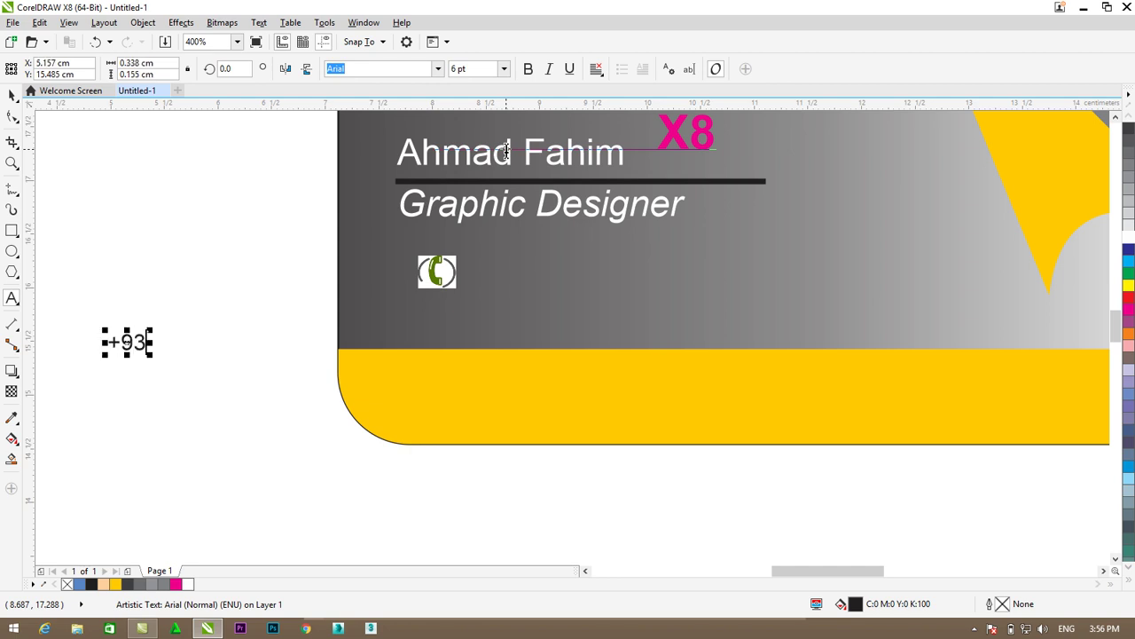
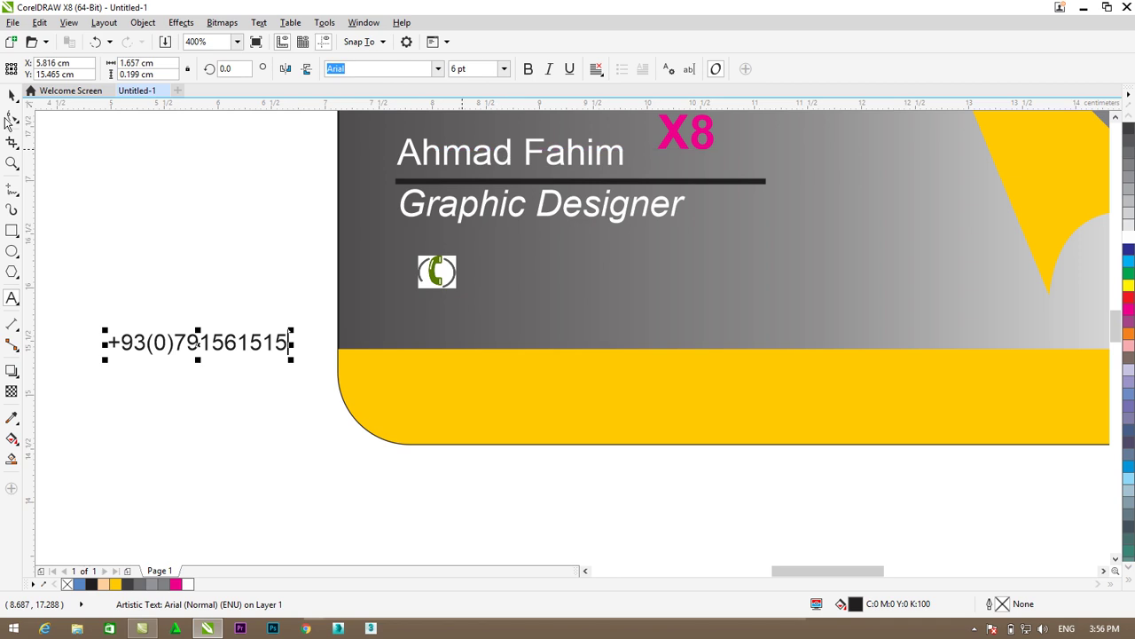
- Move the phone number beside the phone icon and make it bold yellow
{"action": "left_click_drag", "start_coordinate": [208, 344], "coordinate": [581, 275]}
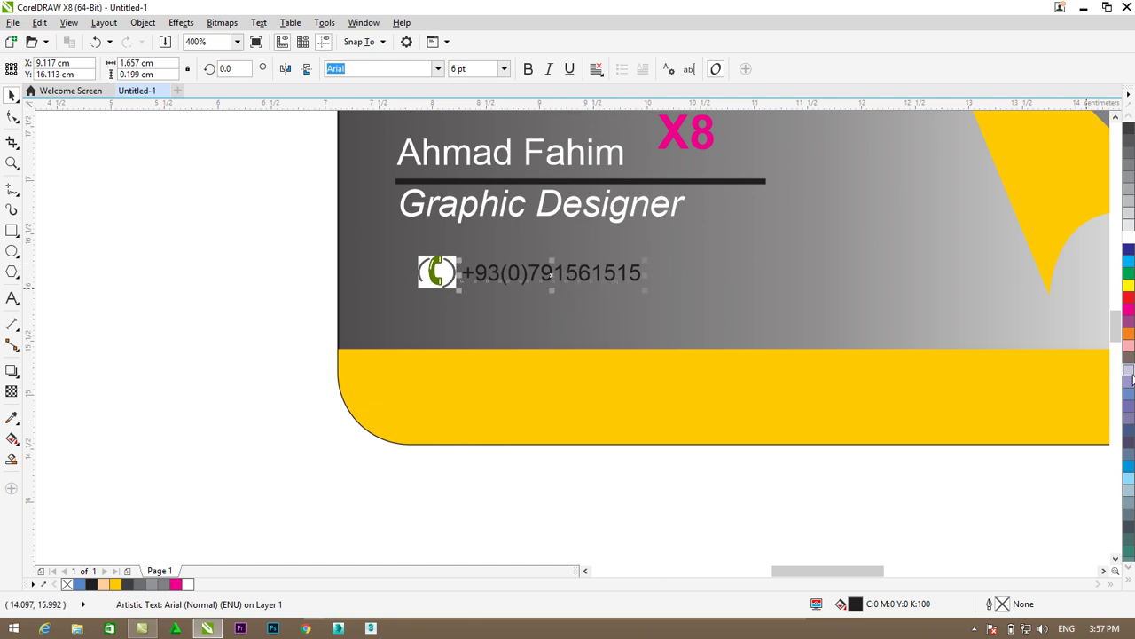
{"action": "left_click", "coordinate": [1130, 584]}
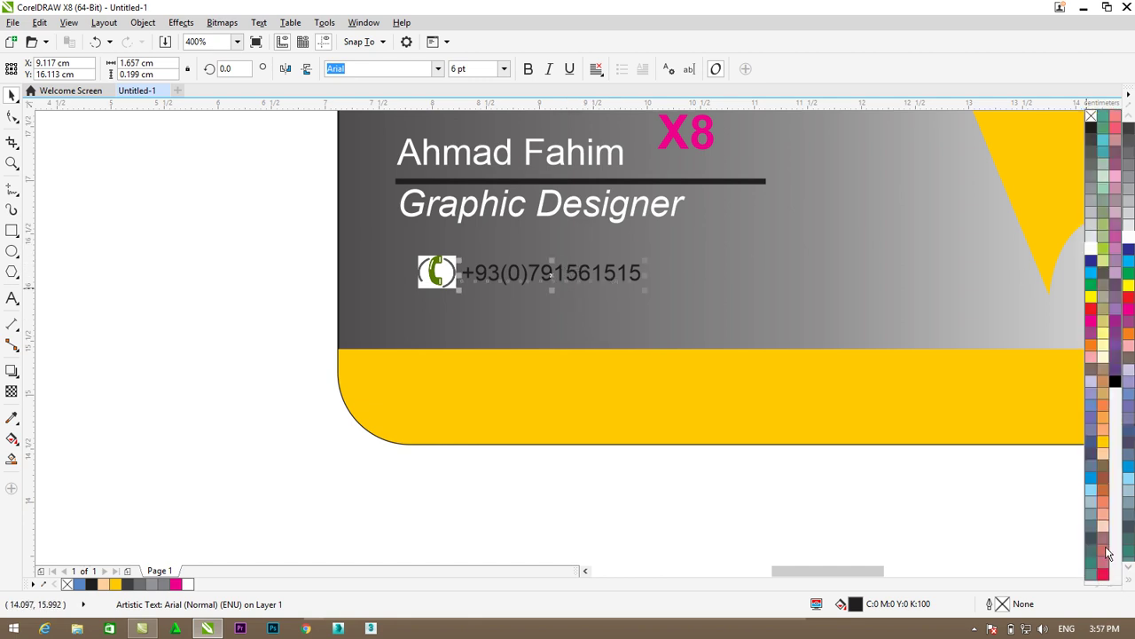
{"action": "left_click", "coordinate": [1104, 456]}
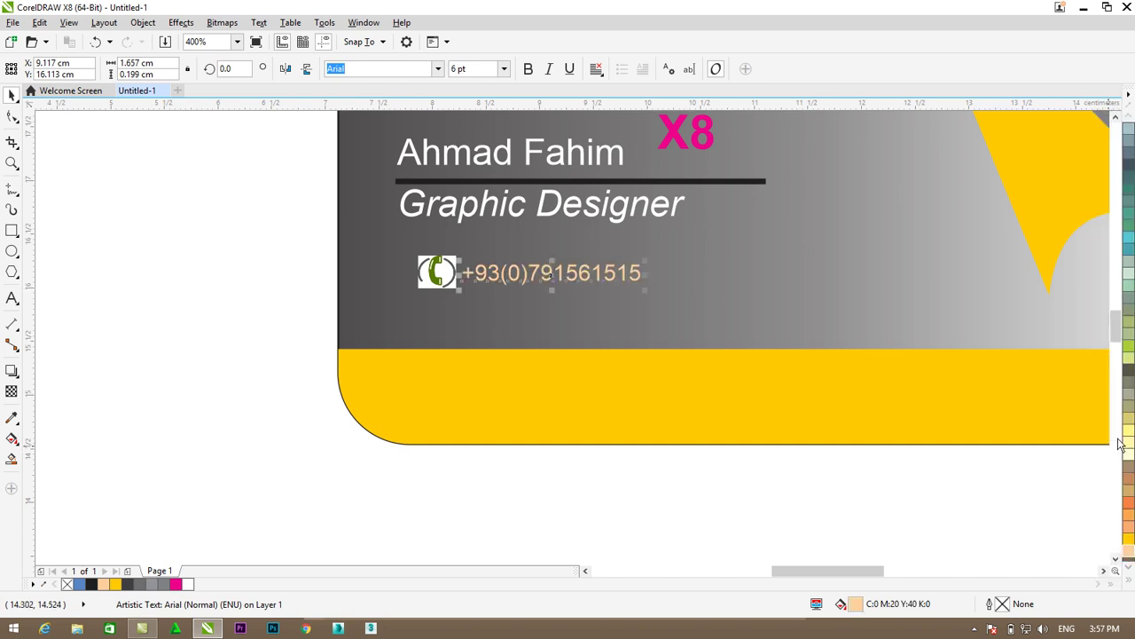
{"action": "key", "text": "ctrl+z"}
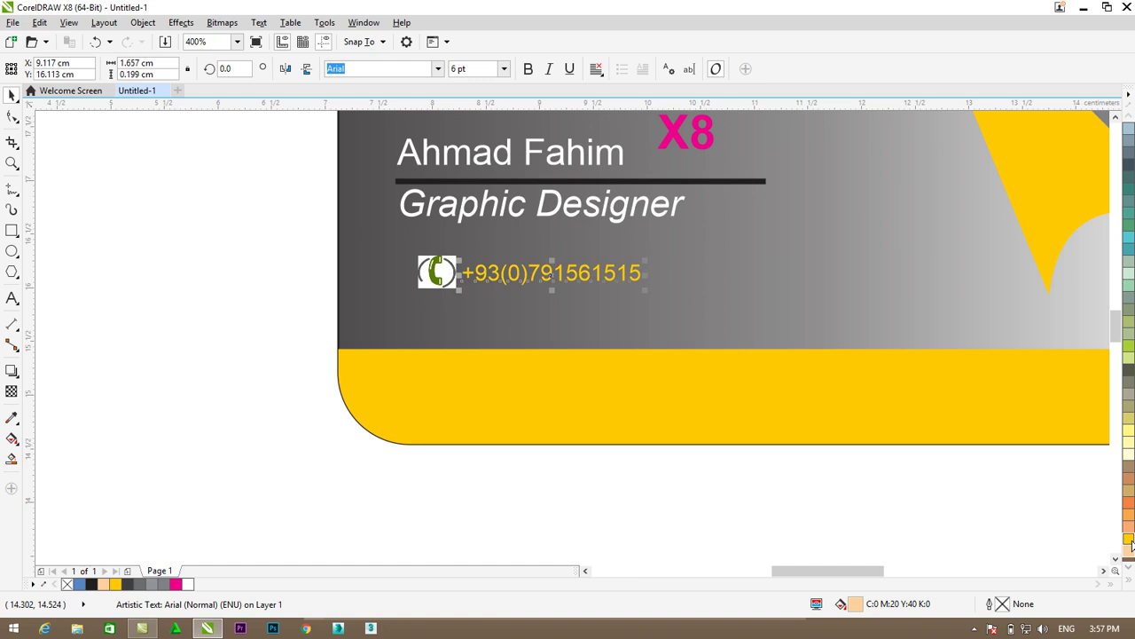
{"action": "left_click", "coordinate": [528, 71]}
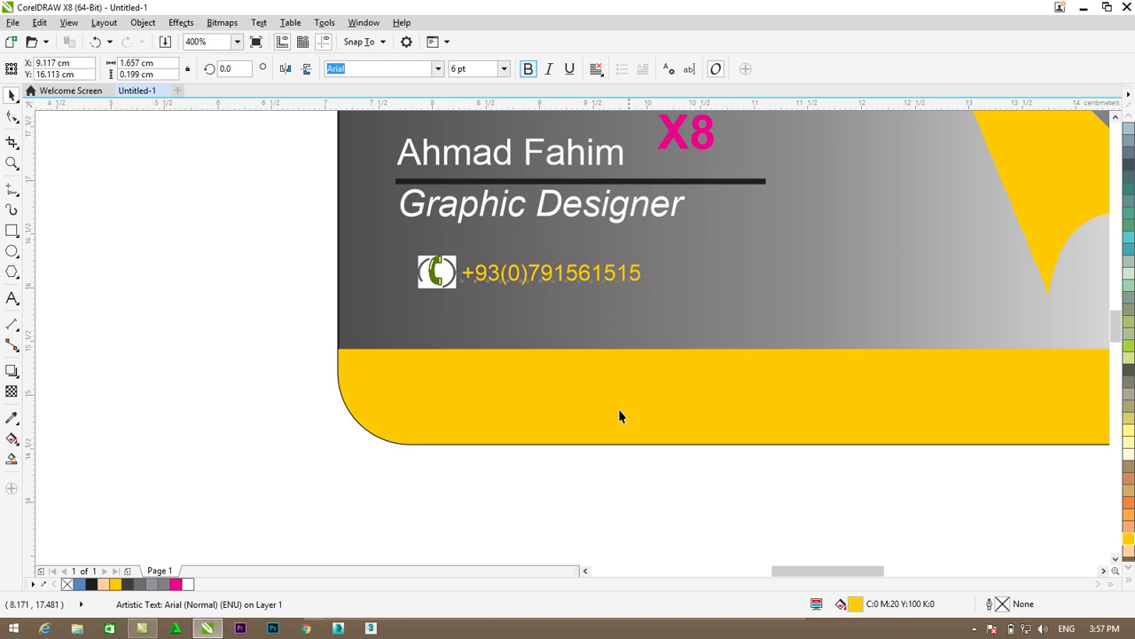
{"action": "left_click", "coordinate": [569, 458]}
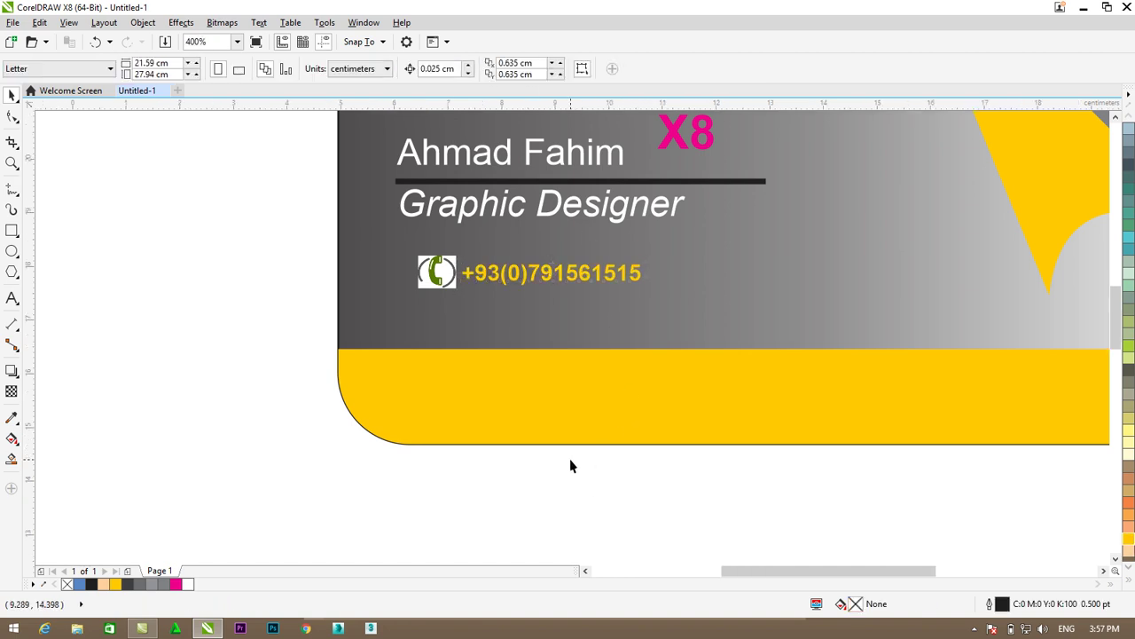
{"action": "scroll", "coordinate": [570, 459], "scroll_direction": "down", "scroll_amount": 1}
- Create the address as 6 pt text and move it into the yellow bottom band
{"action": "left_click", "coordinate": [11, 298]}
{"action": "left_click", "coordinate": [228, 392]}
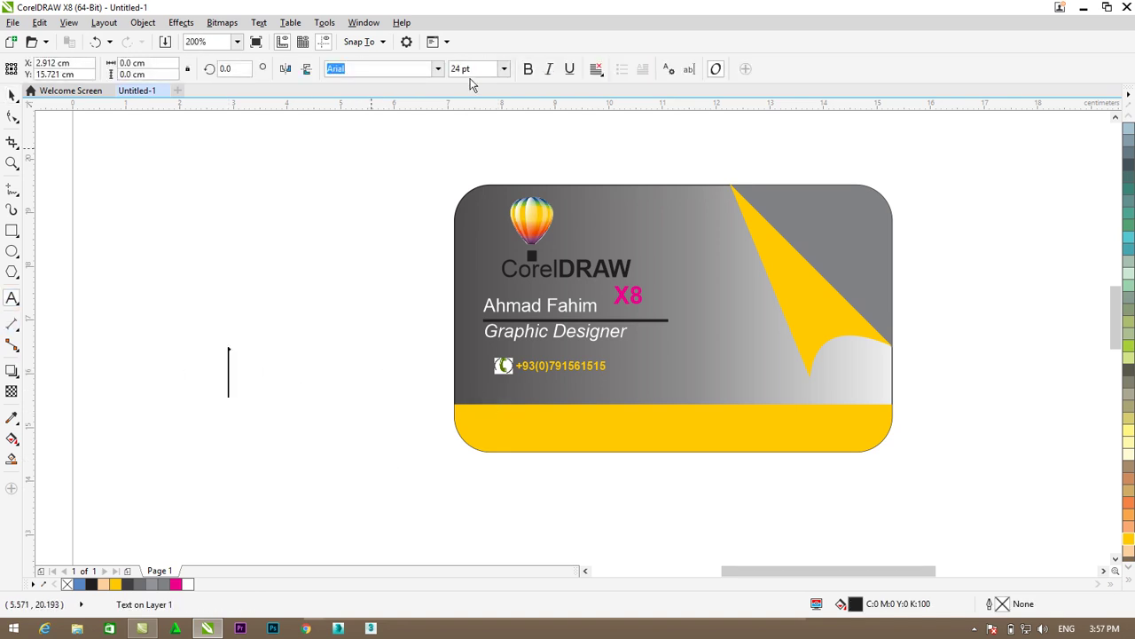
{"action": "type", "text": "6"}
{"action": "key", "text": "Return"}
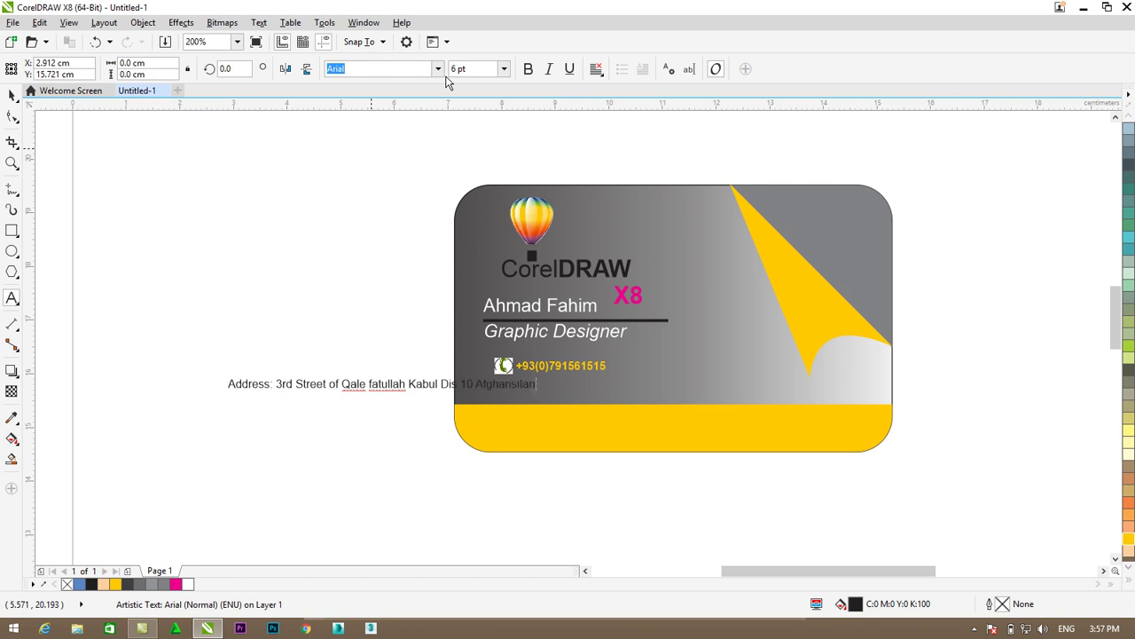
{"action": "left_click", "coordinate": [11, 95]}
{"action": "left_click", "coordinate": [372, 383]}
{"action": "left_click_drag", "start_coordinate": [382, 383], "coordinate": [673, 423]}
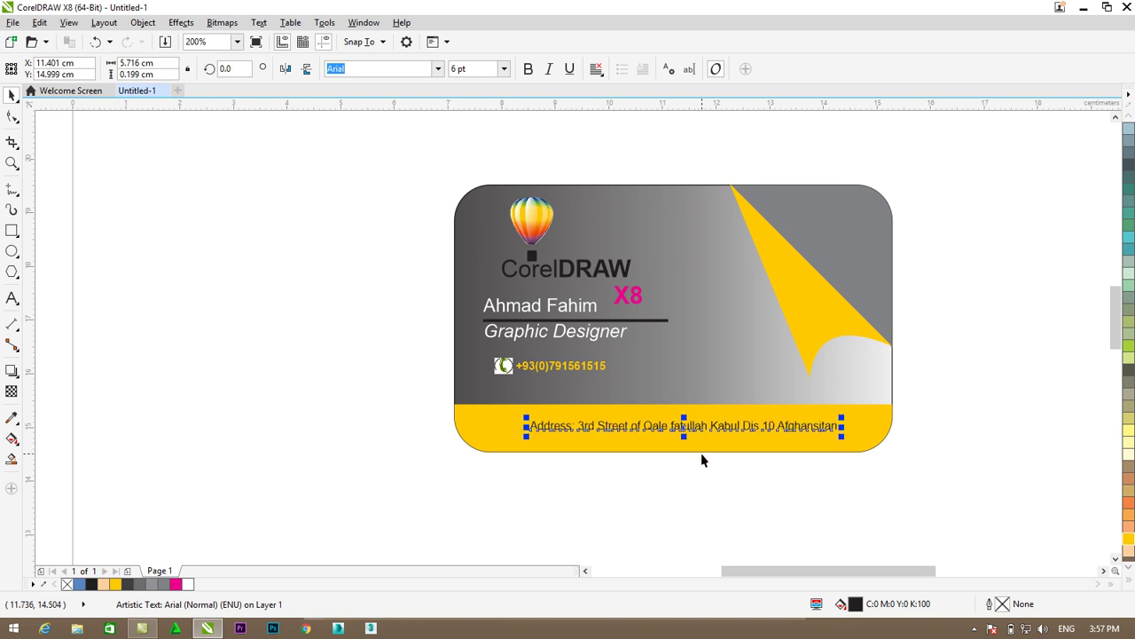
- Make the address text bold and centre it within the yellow band
{"action": "left_click", "coordinate": [527, 69]}
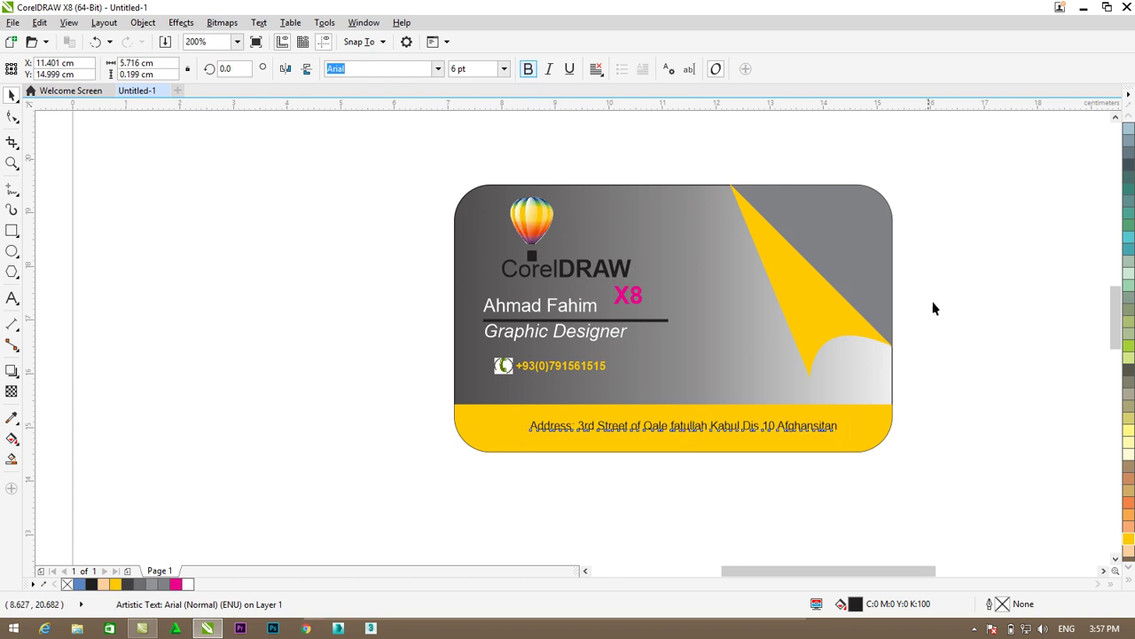
{"action": "key", "text": "Escape"}
{"action": "left_click", "coordinate": [717, 430]}
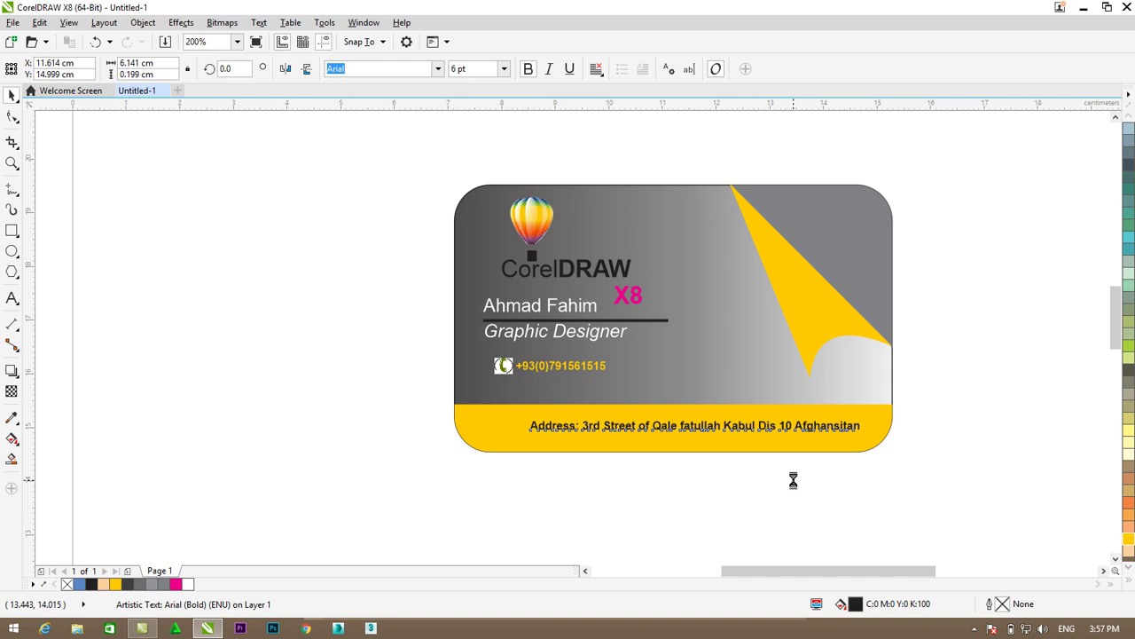
{"action": "key", "text": "Left"}
{"action": "left_click_drag", "start_coordinate": [653, 426], "coordinate": [645, 427]}
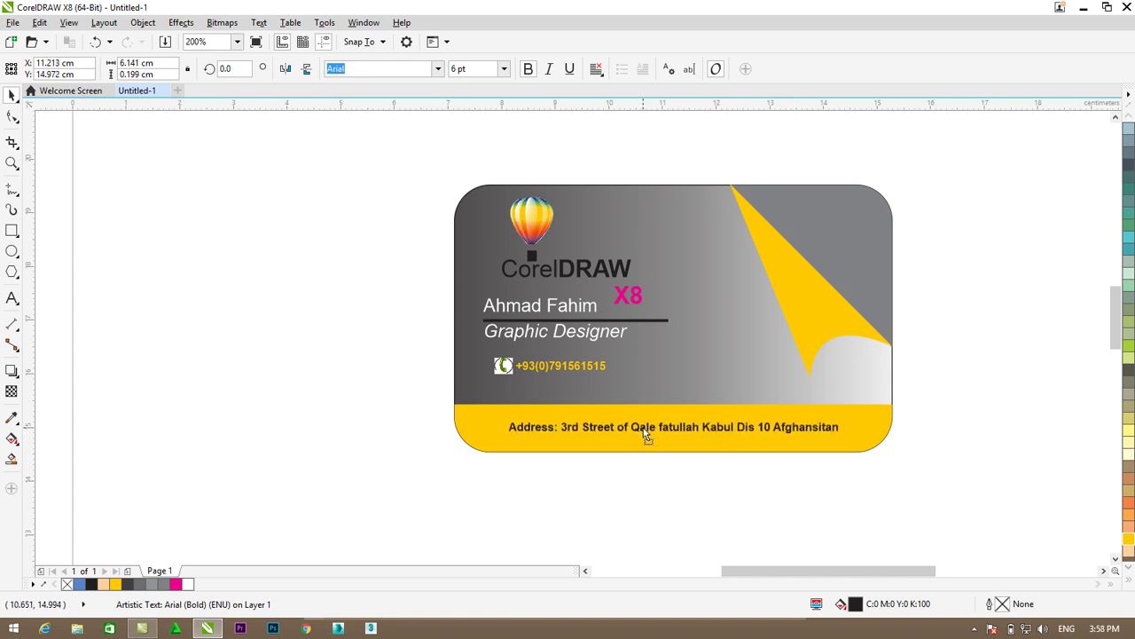
{"action": "left_click", "coordinate": [957, 371]}
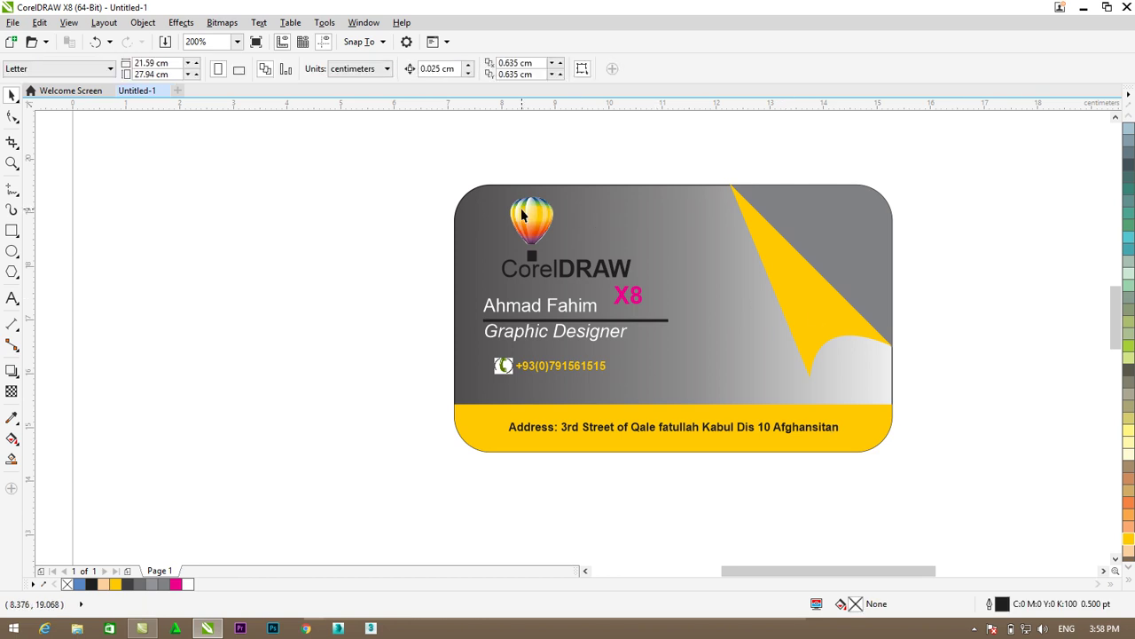
- Duplicate the balloon logo with Ctrl+D and move the copy into the top-right corner
{"action": "left_click", "coordinate": [570, 248]}
{"action": "left_click", "coordinate": [531, 258]}
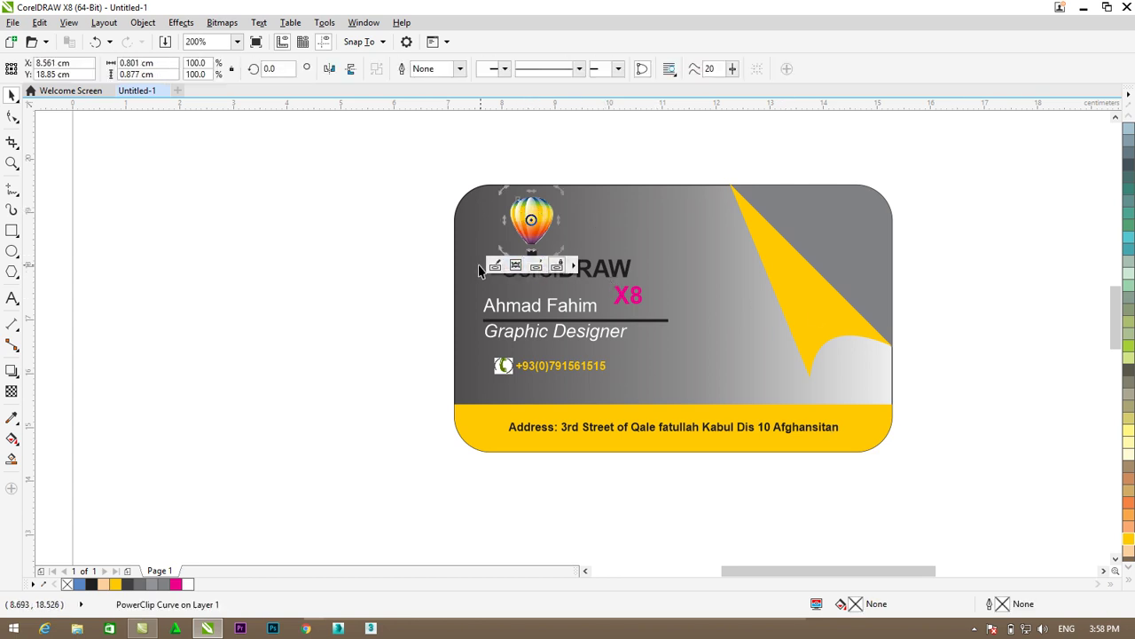
{"action": "key", "text": "ctrl+d"}
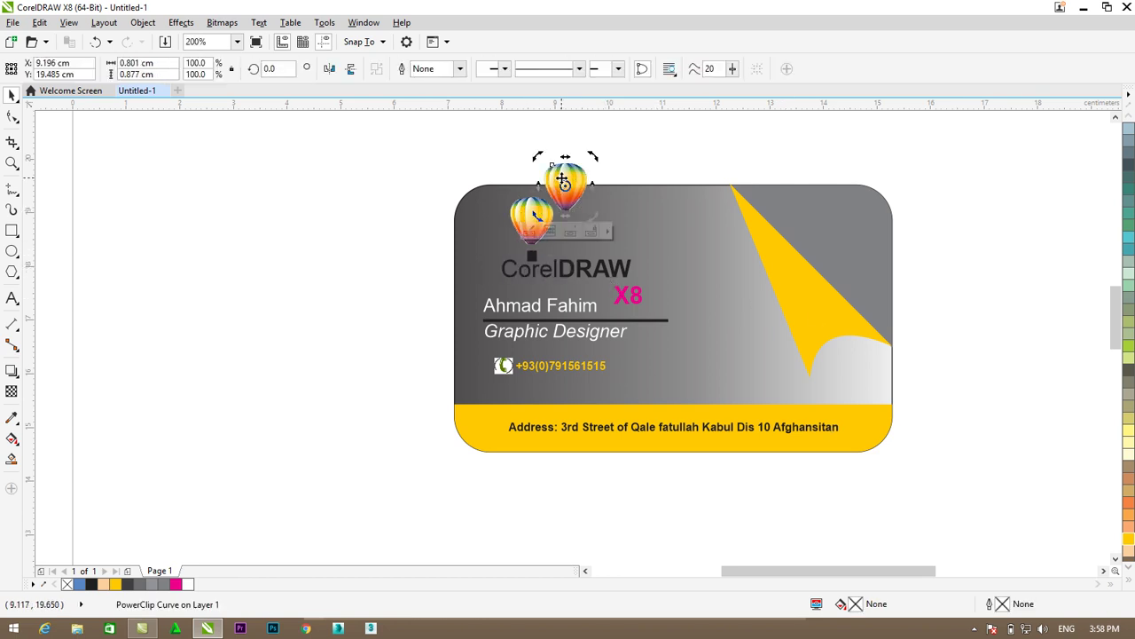
{"action": "left_click_drag", "start_coordinate": [564, 182], "coordinate": [848, 224]}
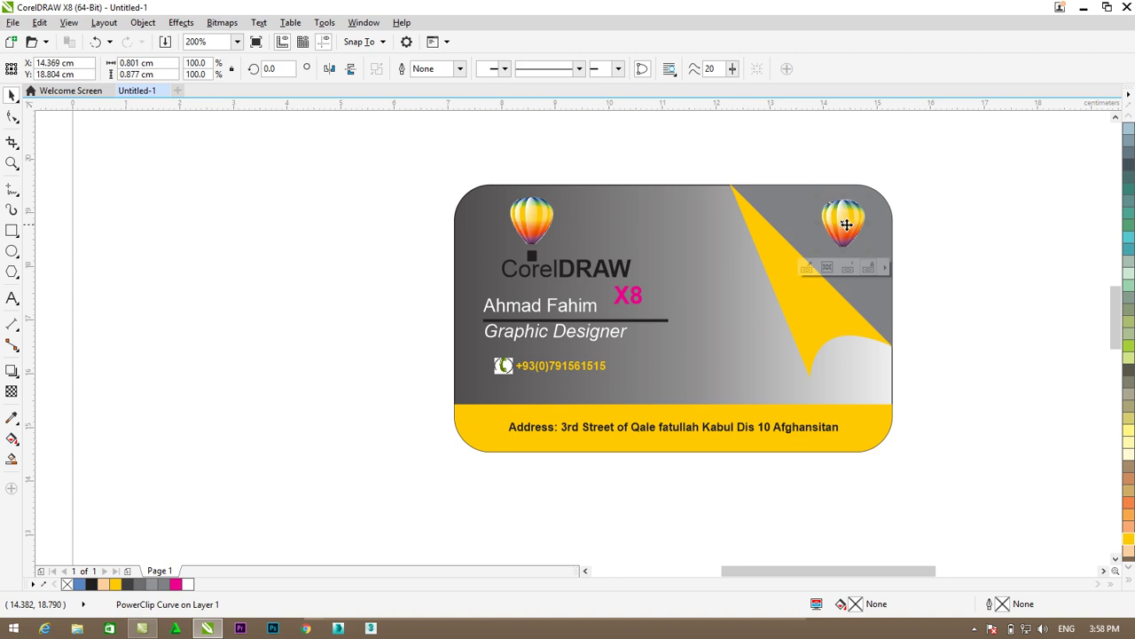
{"action": "key", "text": "Escape"}
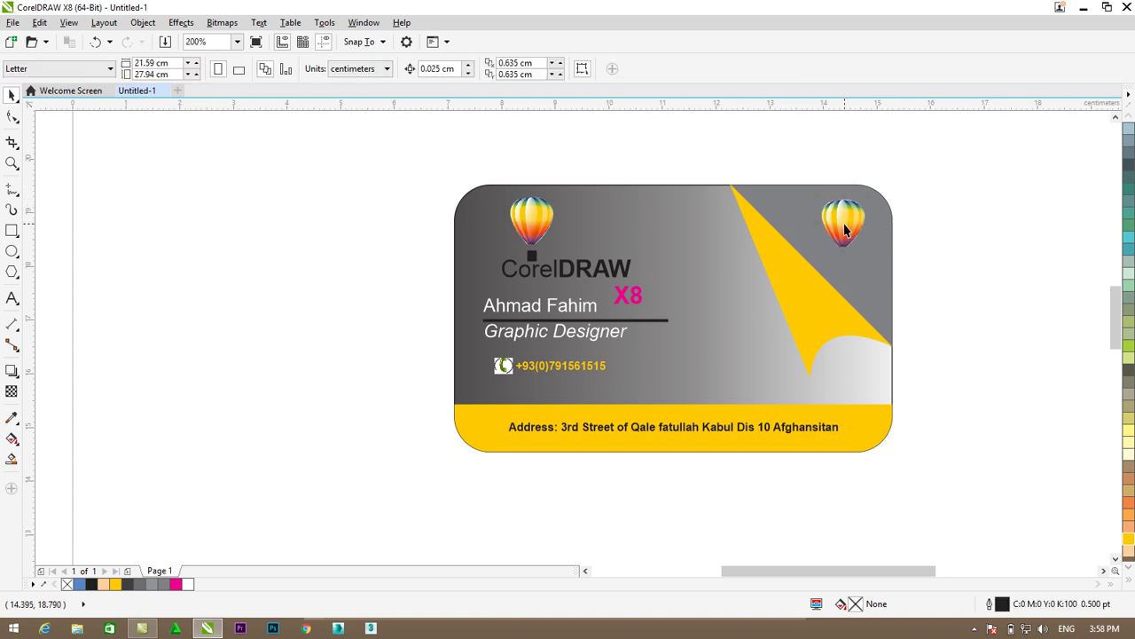
{"action": "left_click", "coordinate": [843, 222]}
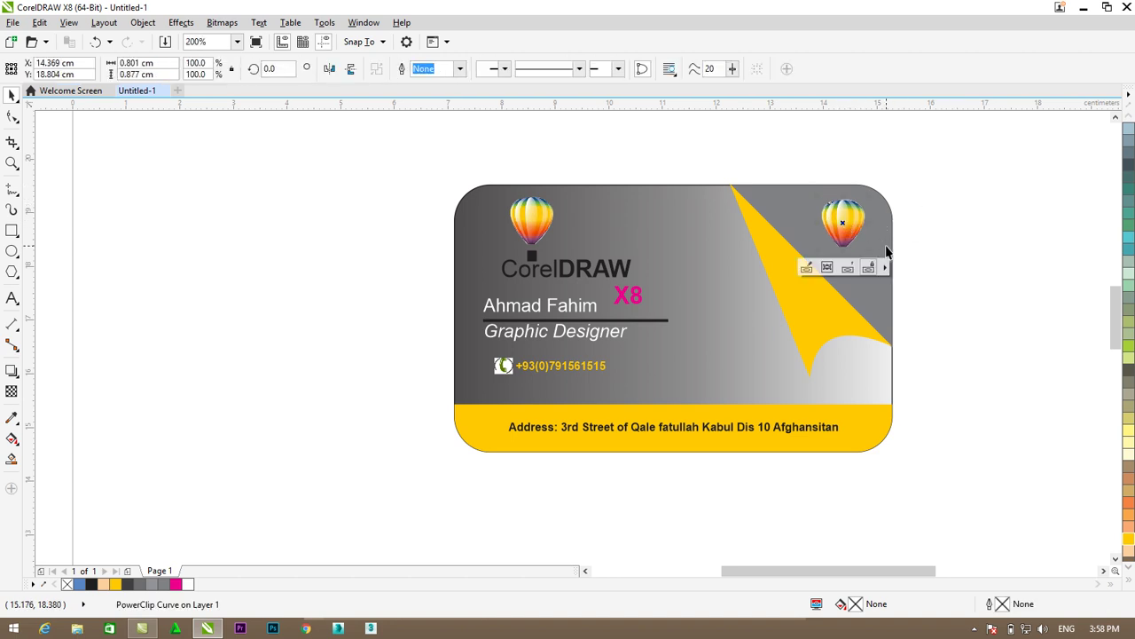
{"action": "left_click", "coordinate": [876, 233]}
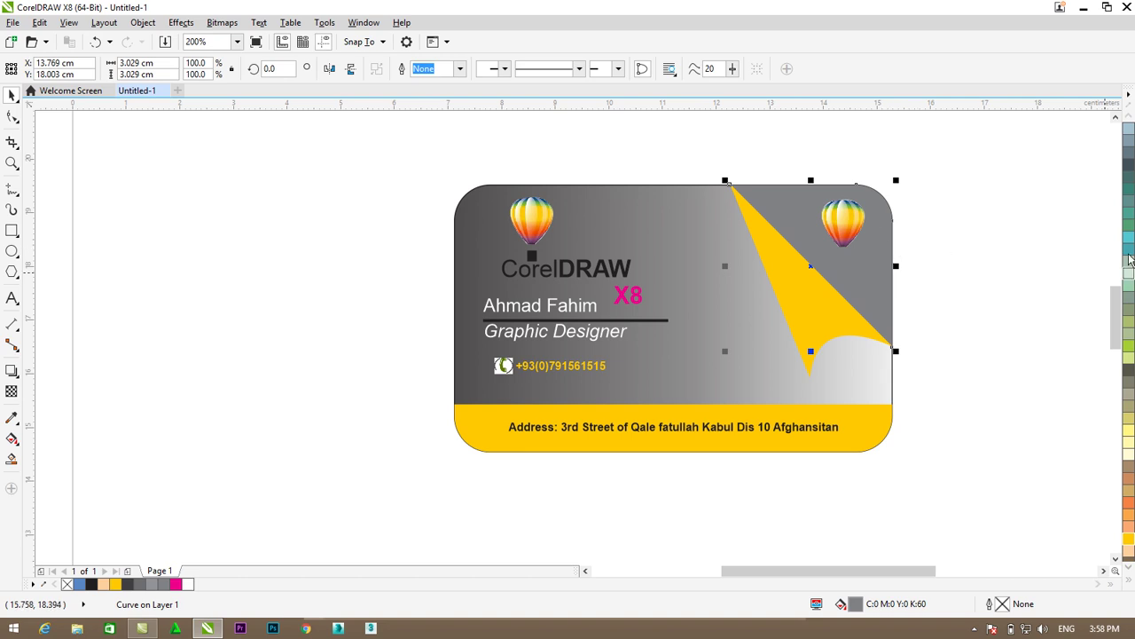
- Fill the top-right corner shape with a deeper teal after trying several shades
{"action": "left_click", "coordinate": [1129, 251]}
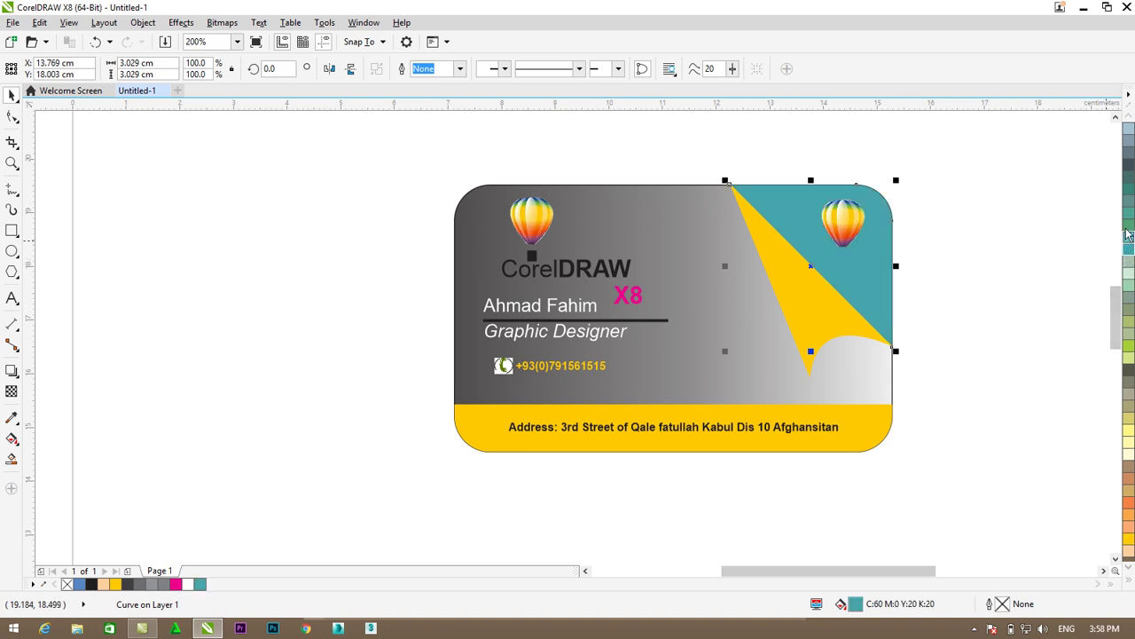
{"action": "left_click", "coordinate": [1128, 235]}
{"action": "left_click", "coordinate": [1129, 176]}
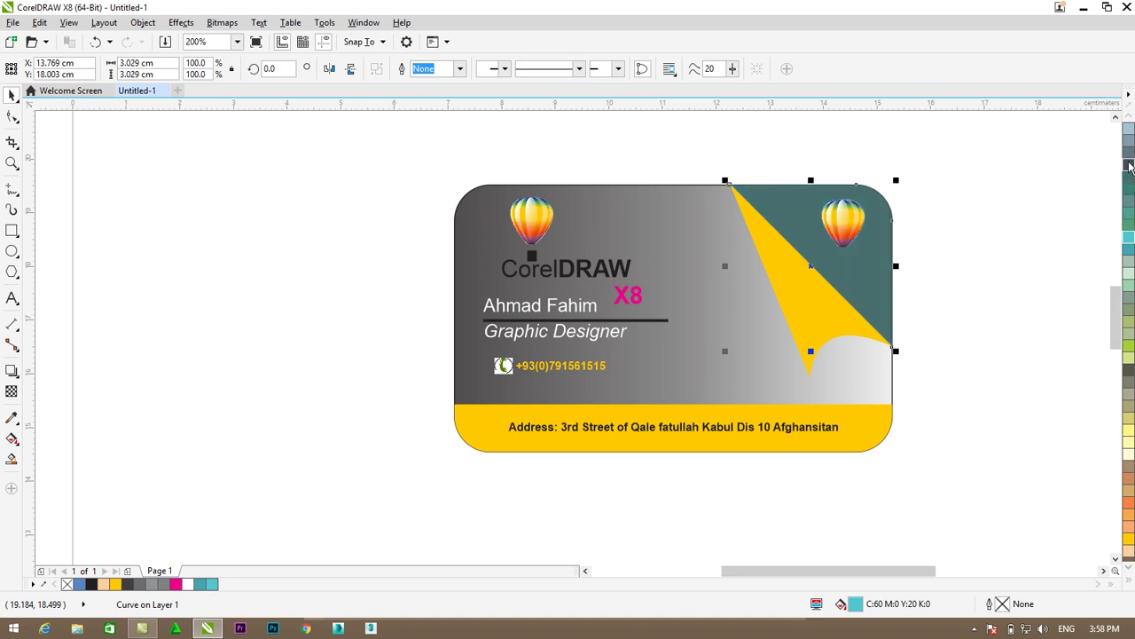
{"action": "left_click", "coordinate": [1129, 166]}
{"action": "left_click", "coordinate": [1130, 206]}
{"action": "left_click", "coordinate": [1129, 227]}
{"action": "left_click", "coordinate": [1130, 247]}
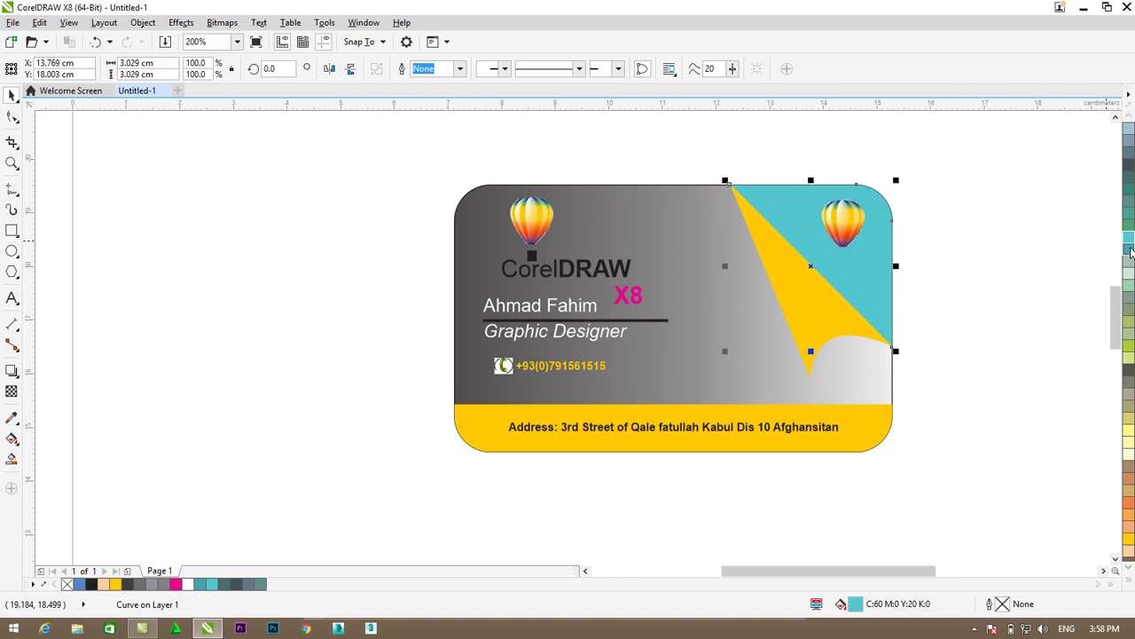
{"action": "left_click", "coordinate": [1130, 254]}
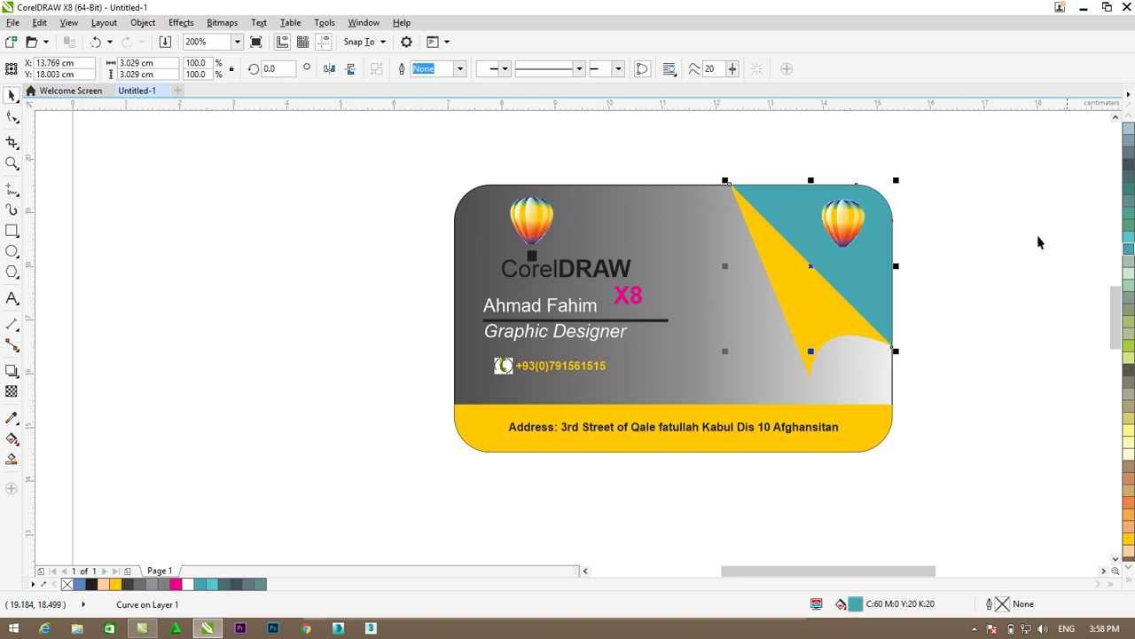
{"action": "left_click", "coordinate": [925, 257]}
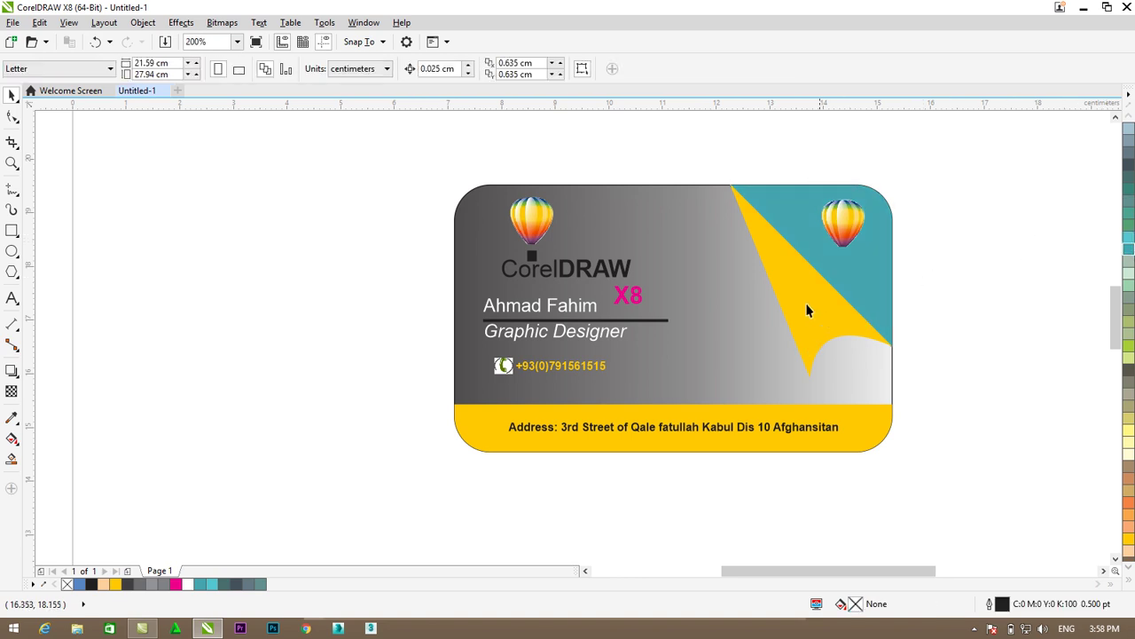
- Drag the background gradient's midpoint right with the Interactive Fill tool
{"action": "left_click", "coordinate": [736, 313]}
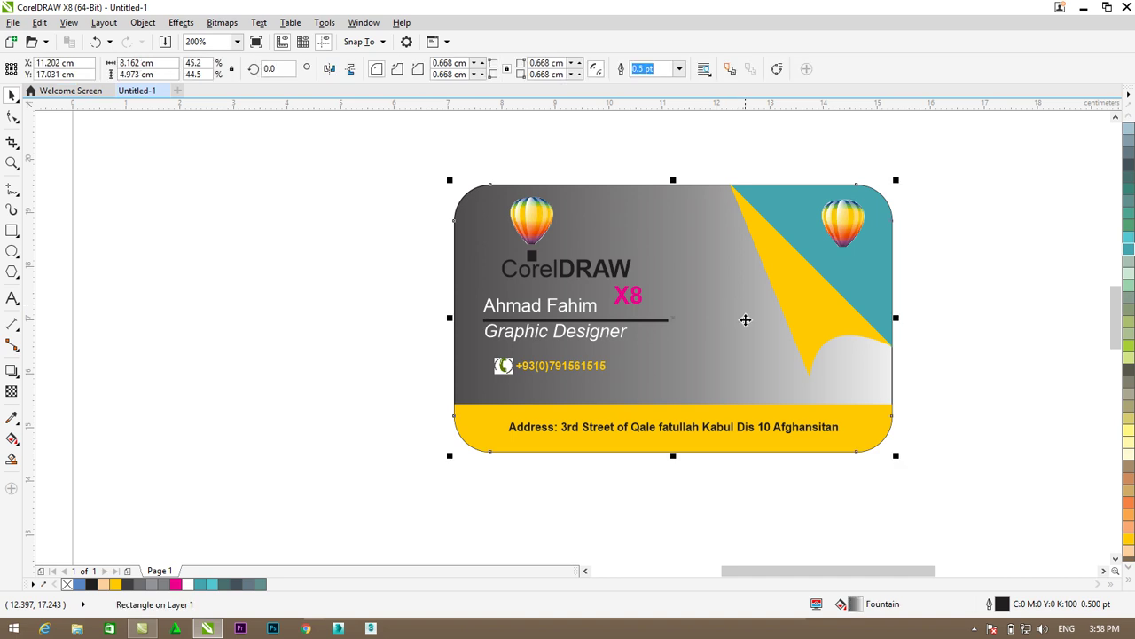
{"action": "left_click", "coordinate": [11, 438]}
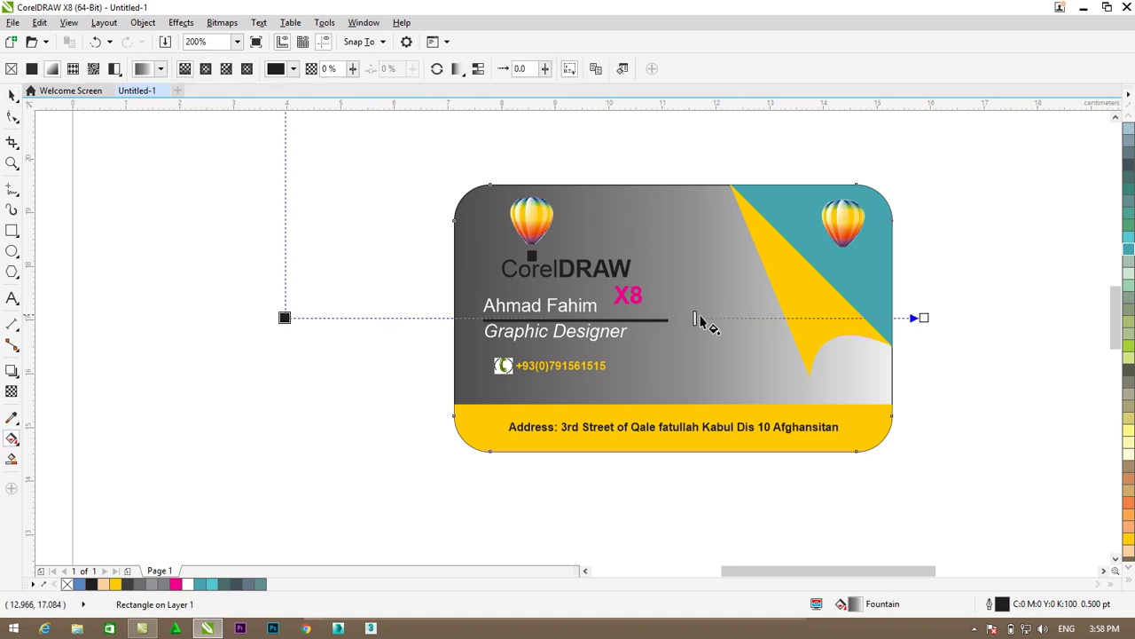
{"action": "mouse_move", "coordinate": [695, 317]}
{"action": "left_mouse_down"}
{"action": "mouse_move", "coordinate": [1020, 314]}
{"action": "mouse_move", "coordinate": [970, 315]}
{"action": "left_mouse_up"}
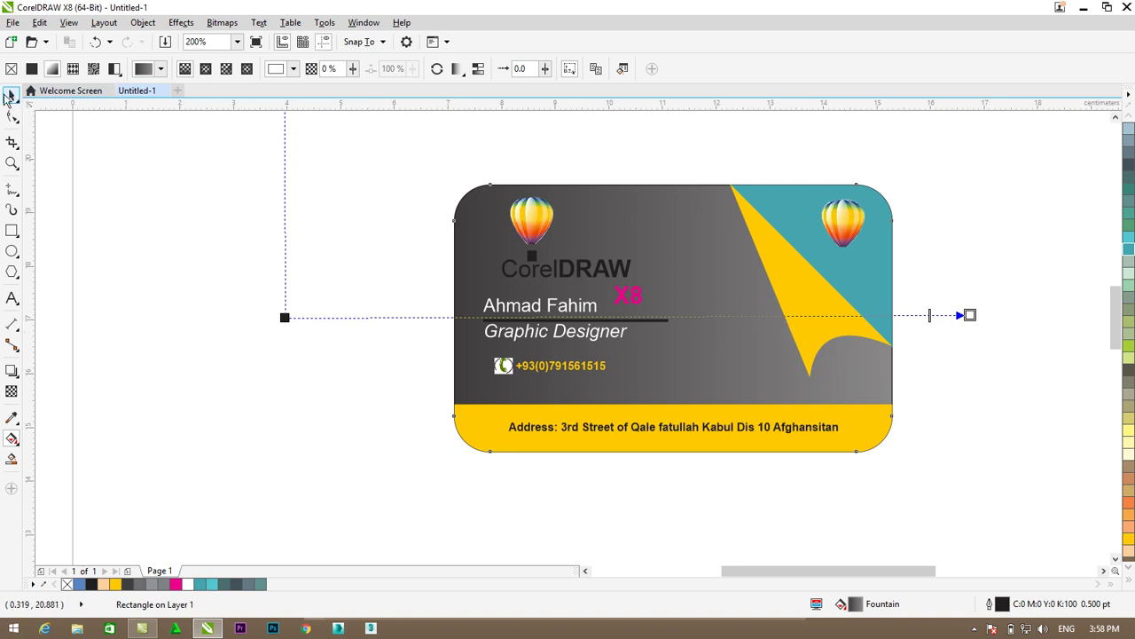
{"action": "left_click", "coordinate": [11, 95]}
{"action": "key", "text": "Escape"}
- Try a peach fill on the curl, then restore its yellow
{"action": "left_click", "coordinate": [827, 306]}
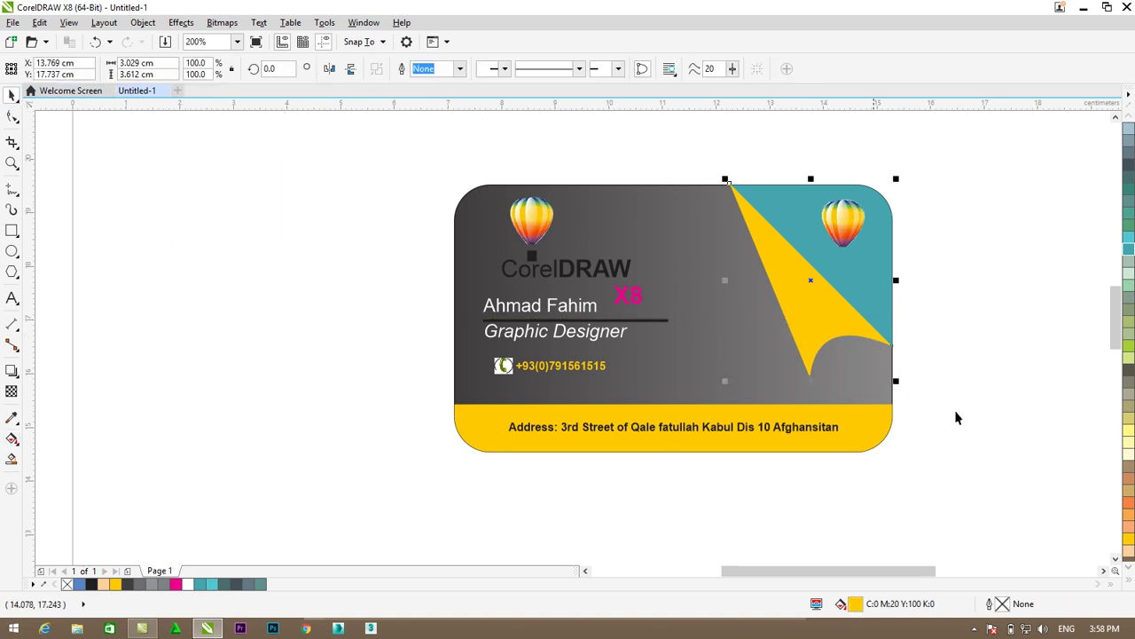
{"action": "left_click", "coordinate": [1128, 550]}
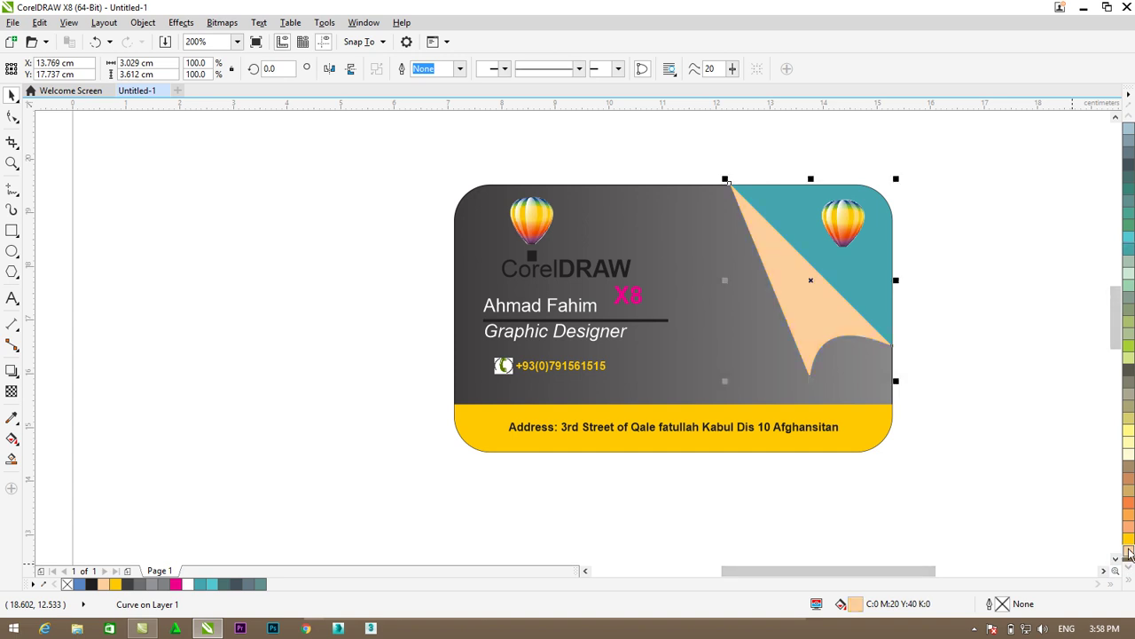
{"action": "left_click", "coordinate": [1129, 539]}
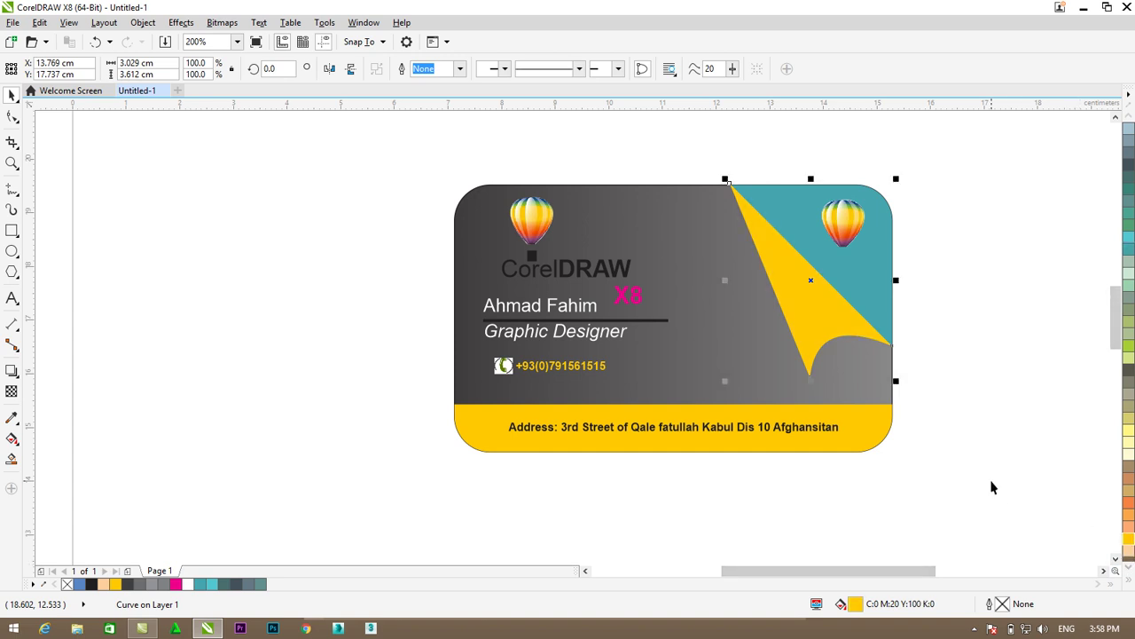
{"action": "left_click", "coordinate": [938, 454]}
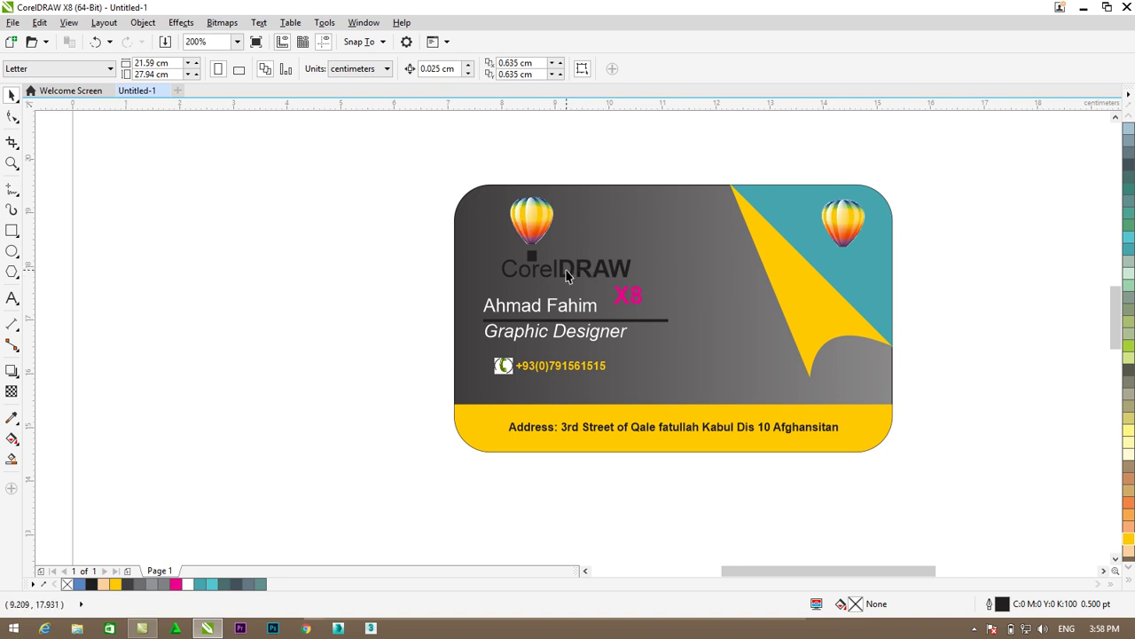
- Enlarge the CorelDRAW logo text and reposition it with the X8
{"action": "left_click_drag", "start_coordinate": [555, 276], "coordinate": [547, 277]}
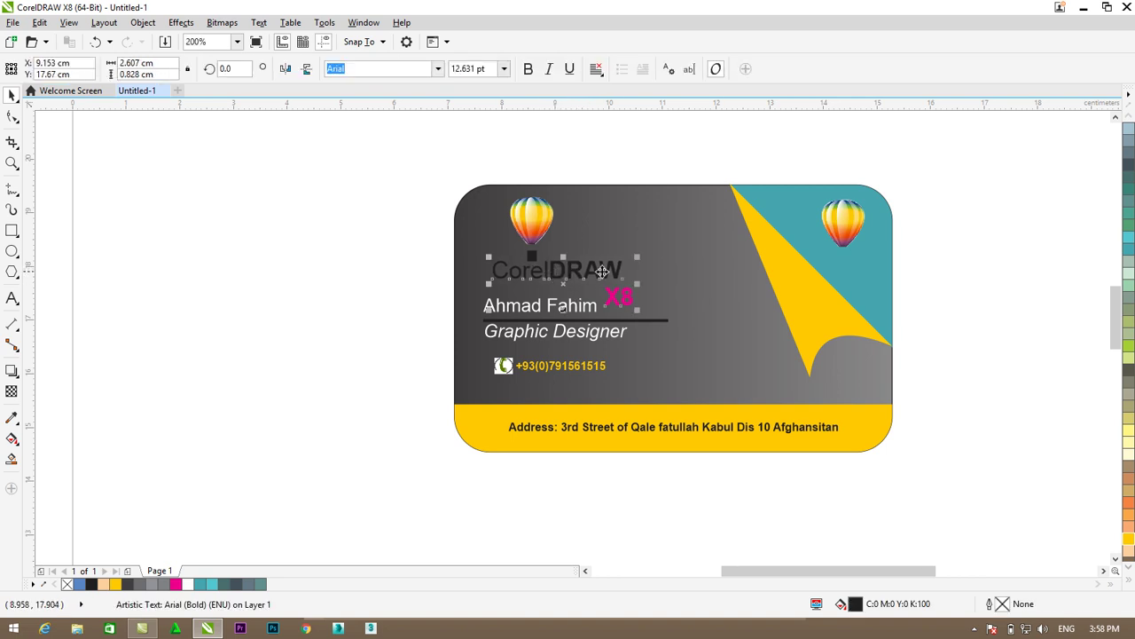
{"action": "left_click_drag", "start_coordinate": [641, 253], "coordinate": [669, 249]}
{"action": "left_click_drag", "start_coordinate": [600, 269], "coordinate": [594, 275]}
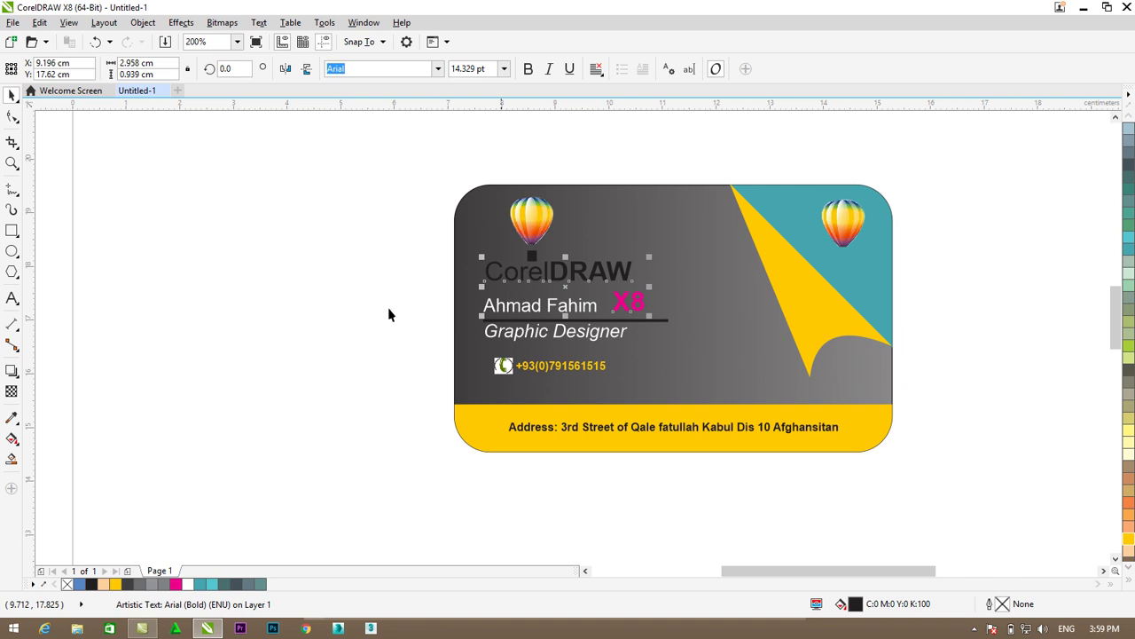
- Duplicate the small black square and centre the copy beneath the right-hand balloon
{"action": "left_click", "coordinate": [530, 257]}
{"action": "key", "text": "ctrl+d"}
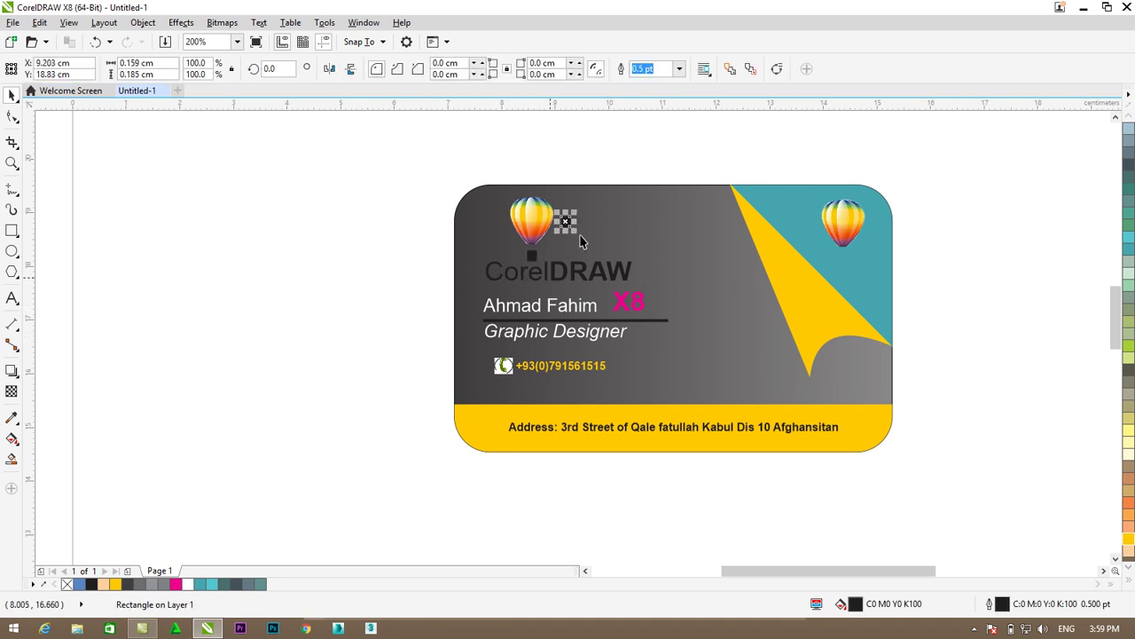
{"action": "left_click_drag", "start_coordinate": [568, 222], "coordinate": [847, 258]}
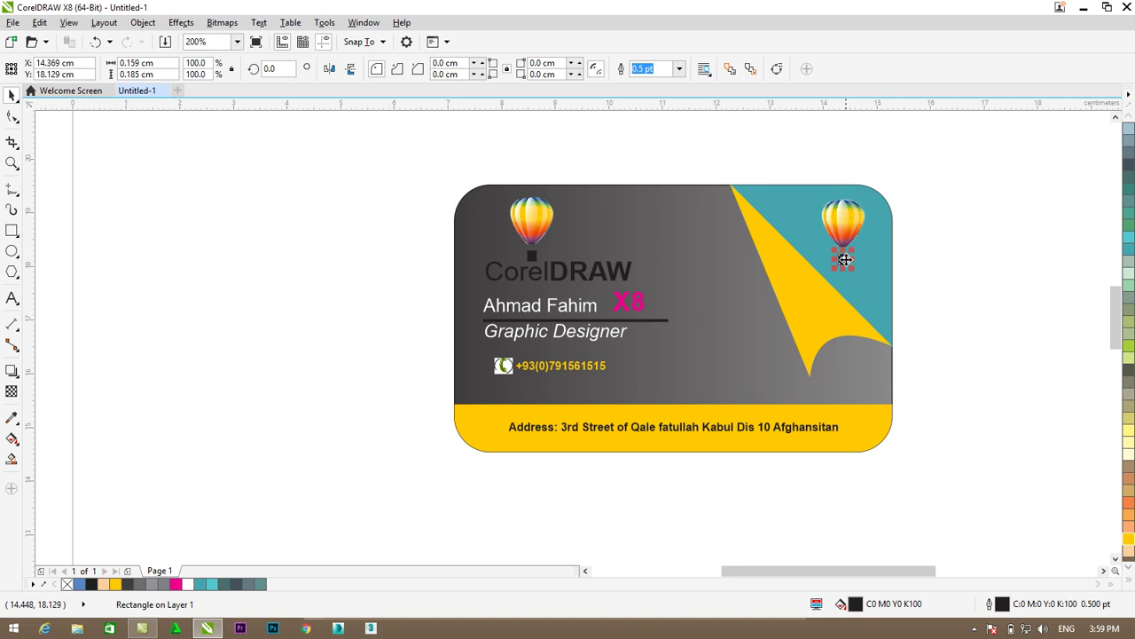
{"action": "scroll", "coordinate": [848, 236], "scroll_direction": "up", "scroll_amount": 3}
{"action": "left_click_drag", "start_coordinate": [827, 324], "coordinate": [827, 324]}
{"action": "scroll", "coordinate": [825, 321], "scroll_direction": "down", "scroll_amount": 3}
{"action": "scroll", "coordinate": [1116, 313], "scroll_direction": "down", "scroll_amount": 2}
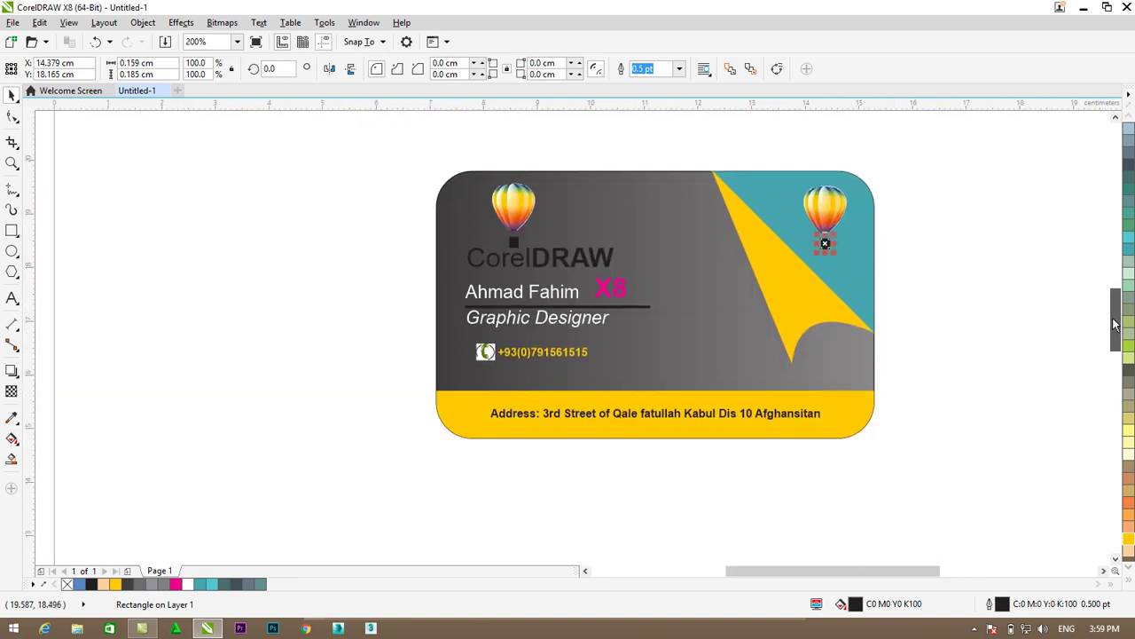
{"action": "left_click_drag", "start_coordinate": [930, 577], "coordinate": [936, 570]}
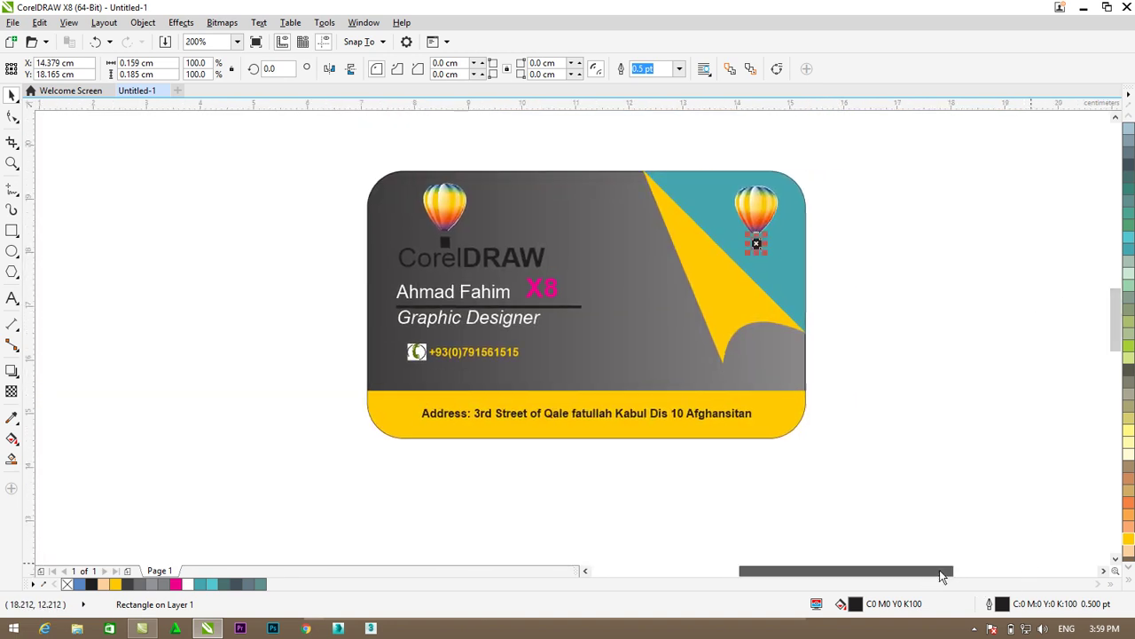
{"action": "key", "text": "Escape"}
{"action": "left_click_drag", "start_coordinate": [872, 149], "coordinate": [319, 470]}
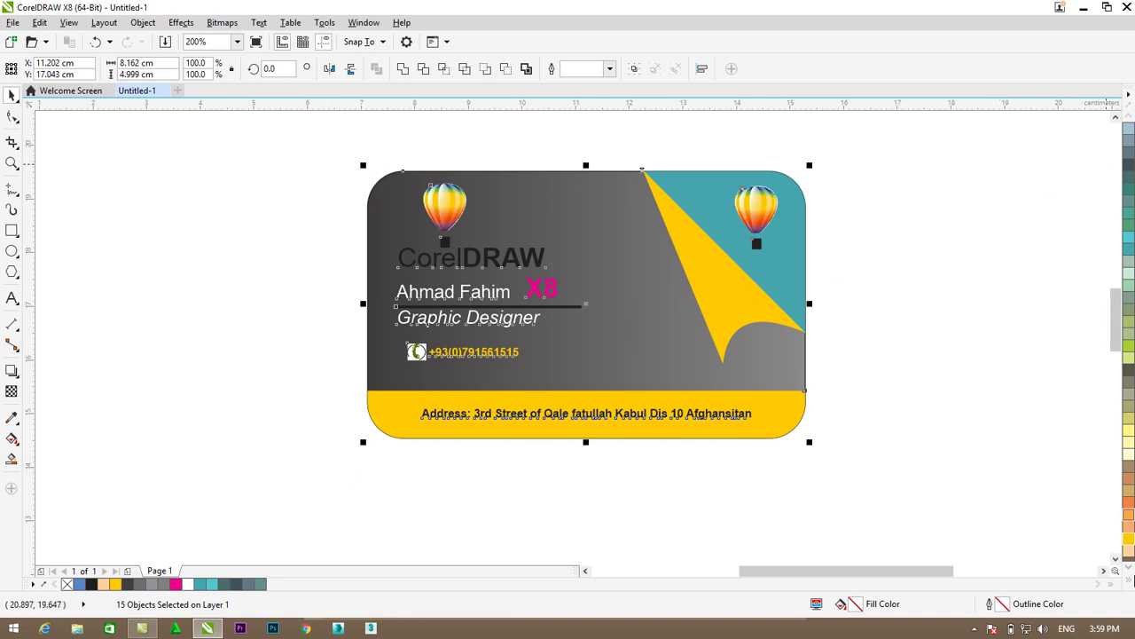
- Remove outlines from the selected card objects, then group all pieces with Ctrl+G
{"action": "left_click", "coordinate": [1129, 581]}
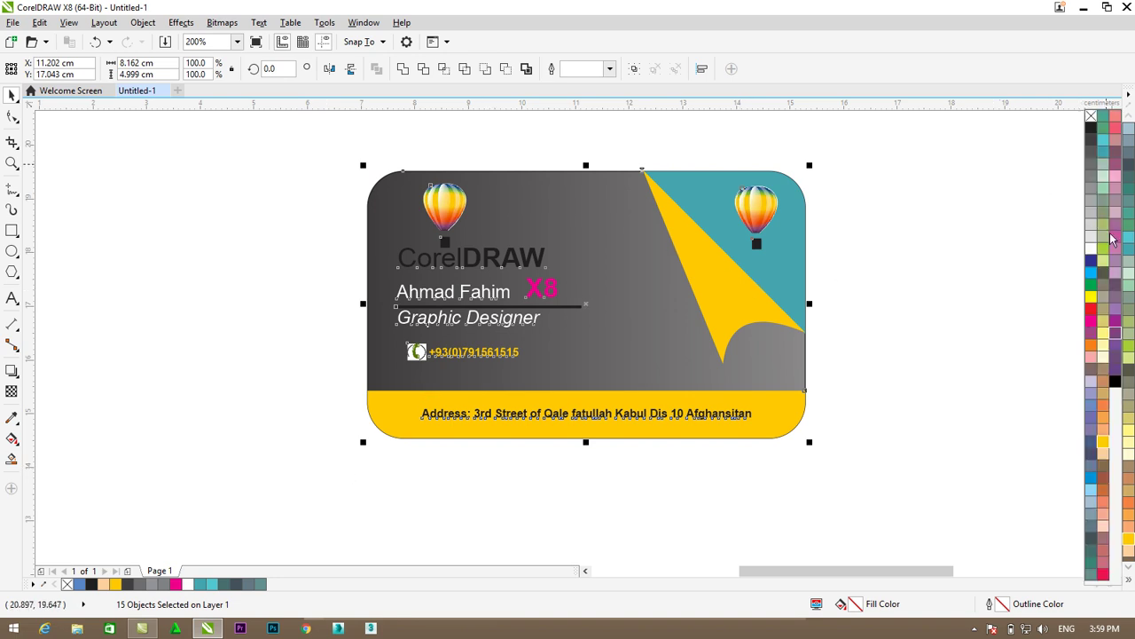
{"action": "right_click", "coordinate": [1091, 119]}
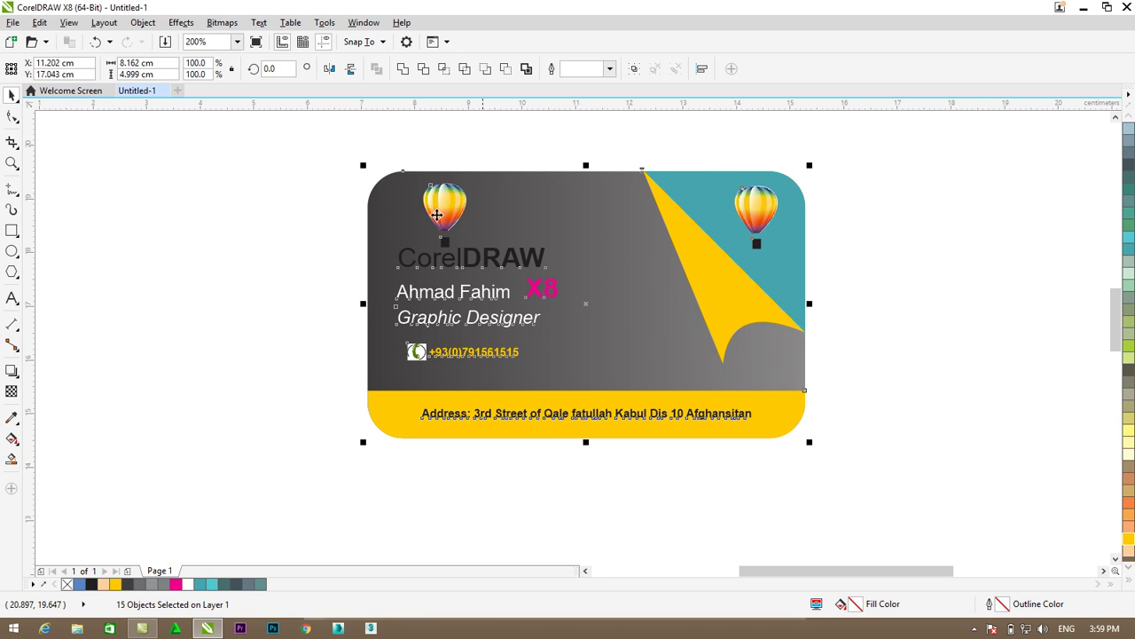
{"action": "left_click", "coordinate": [941, 452]}
{"action": "left_click_drag", "start_coordinate": [897, 144], "coordinate": [320, 456]}
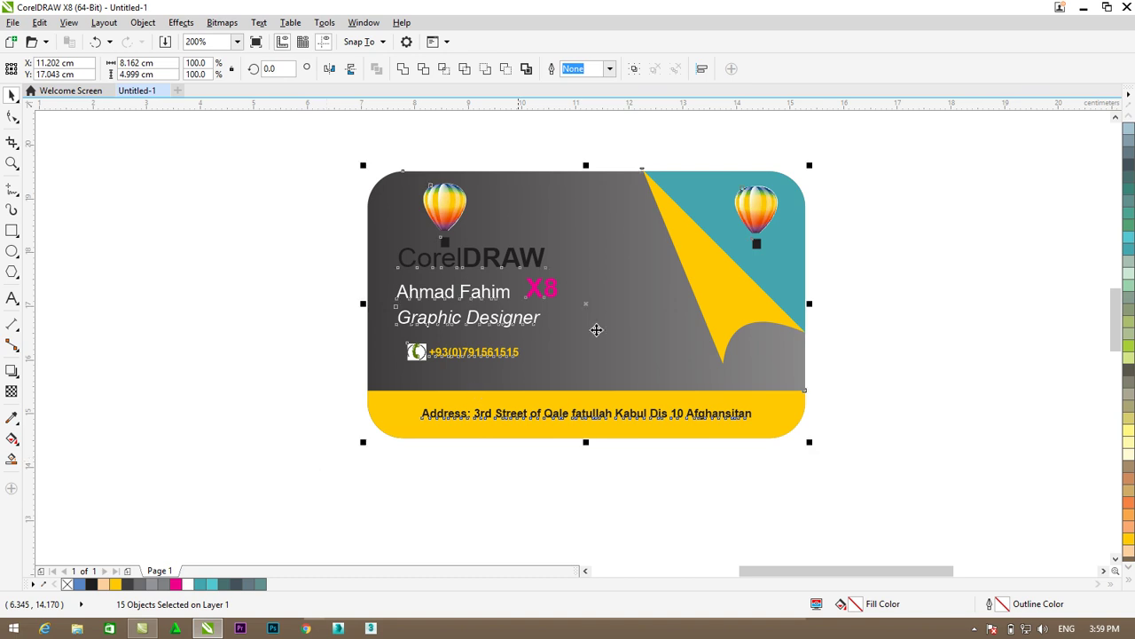
{"action": "key", "text": "ctrl+g"}
{"action": "right_click", "coordinate": [624, 277]}
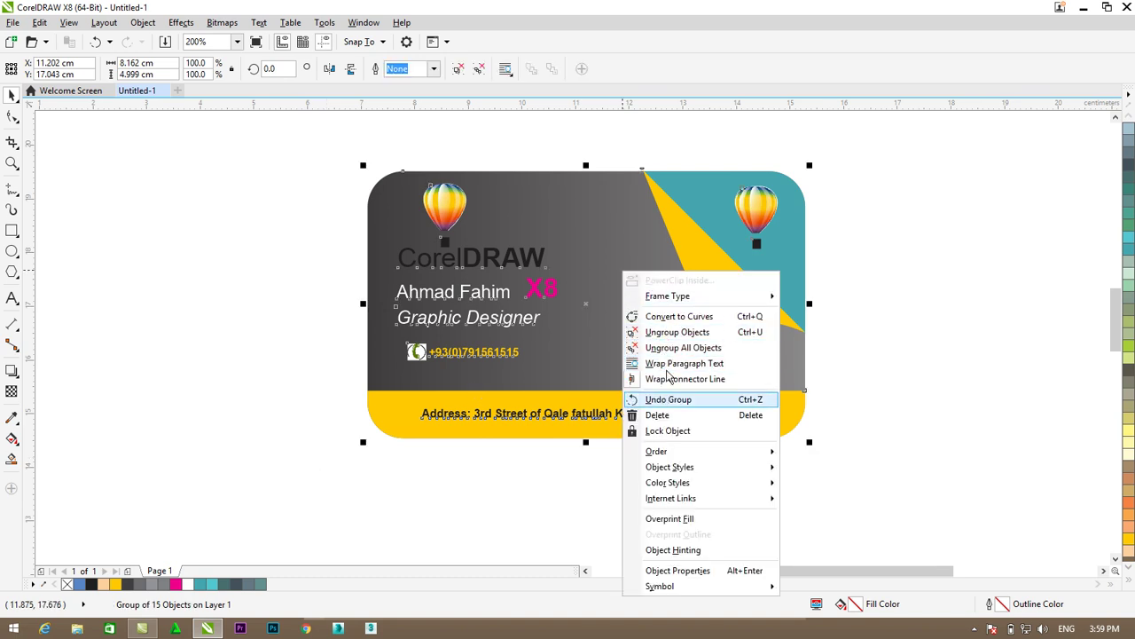
{"action": "left_click", "coordinate": [885, 228]}
- Duplicate the grouped card with Ctrl+D and place the copy directly below the original
{"action": "scroll", "coordinate": [953, 322], "scroll_direction": "down", "scroll_amount": 1}
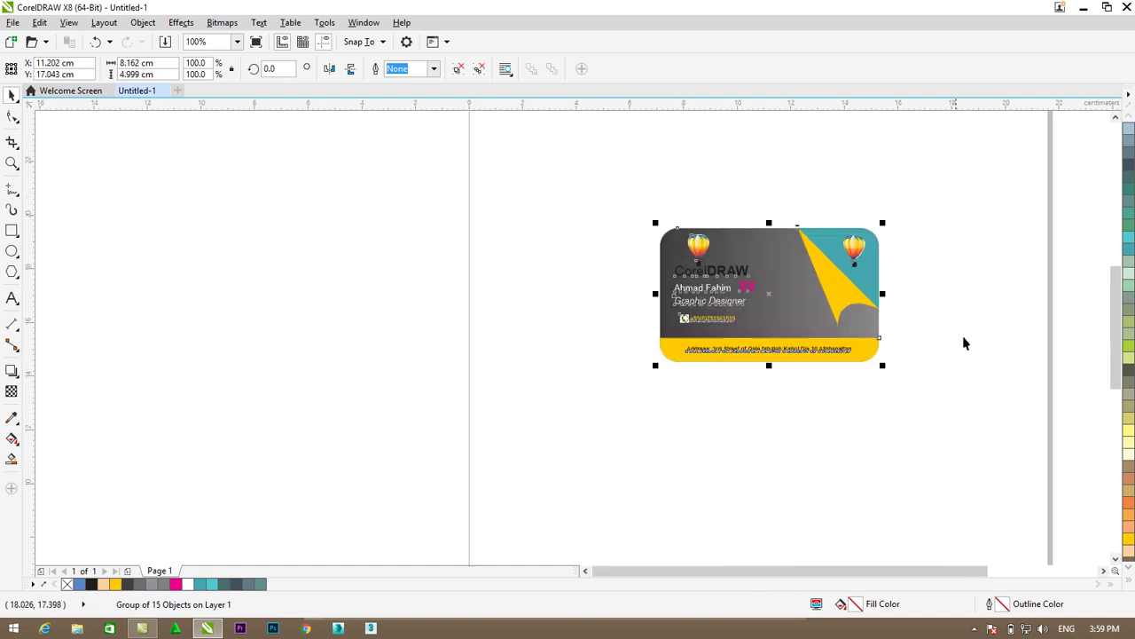
{"action": "scroll", "coordinate": [956, 577], "scroll_direction": "right", "scroll_amount": 1}
{"action": "scroll", "coordinate": [955, 577], "scroll_direction": "right", "scroll_amount": 2}
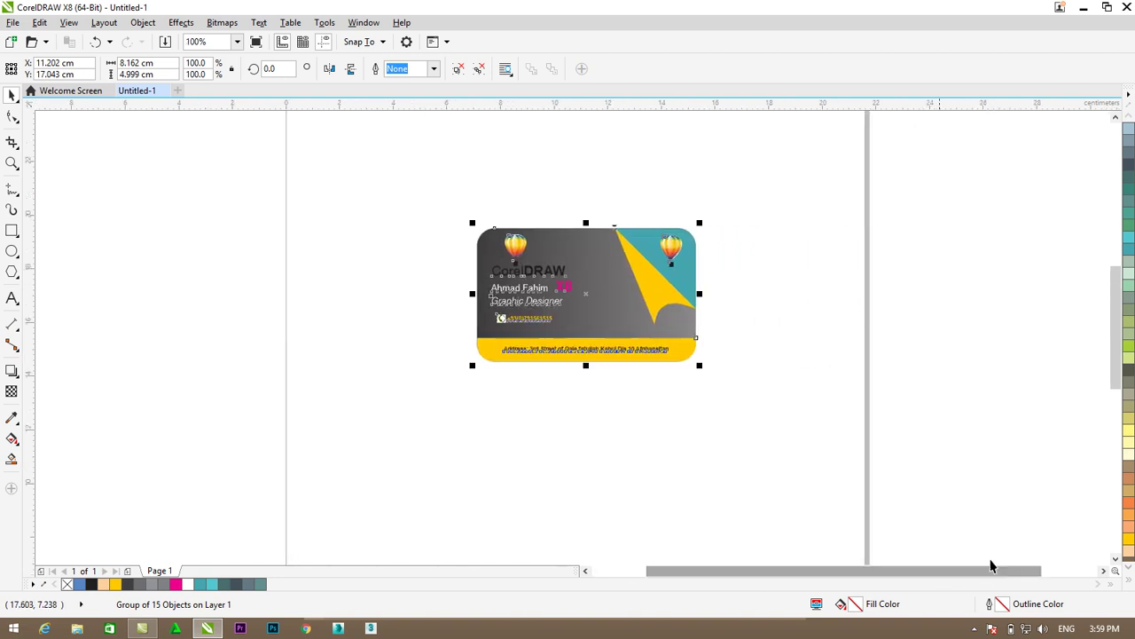
{"action": "left_click", "coordinate": [859, 377]}
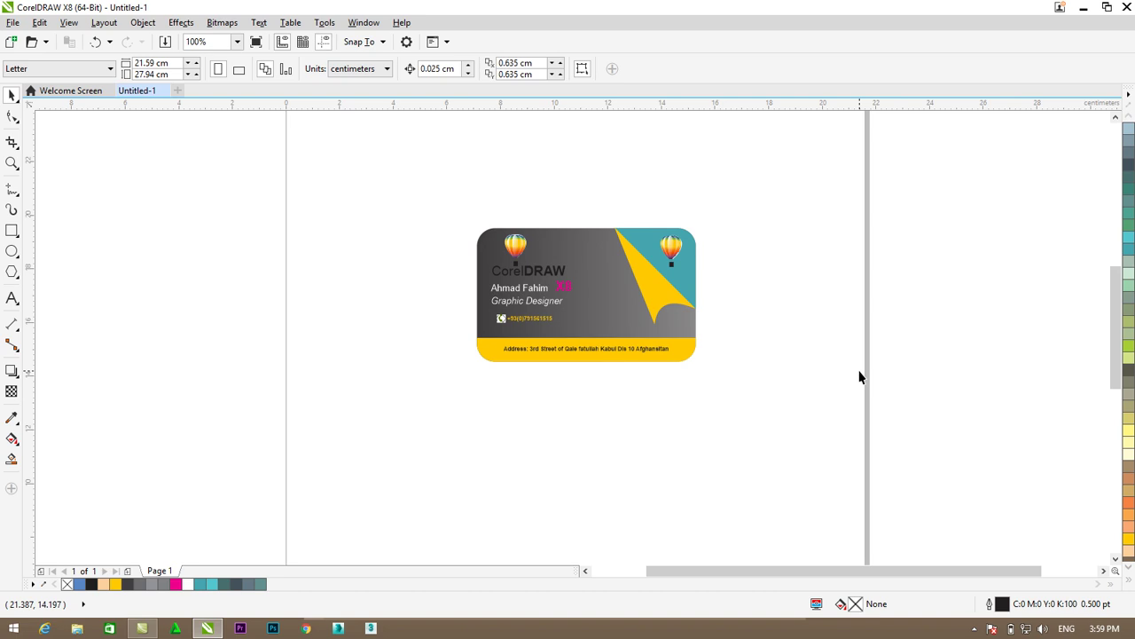
{"action": "left_click", "coordinate": [533, 346]}
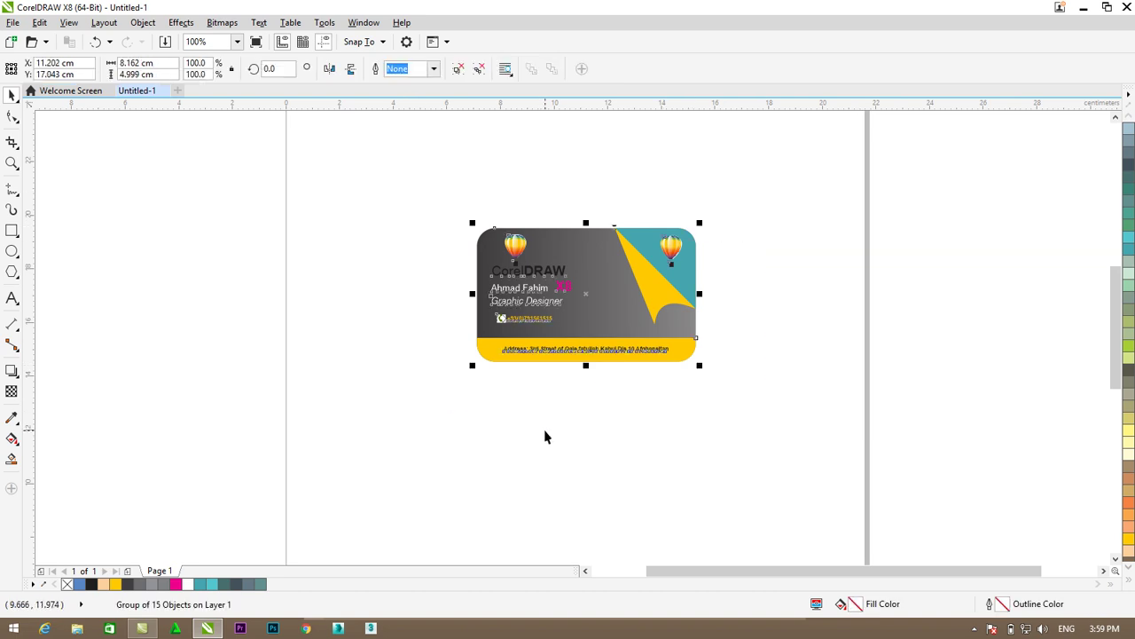
{"action": "key", "text": "ctrl+d"}
{"action": "mouse_move", "coordinate": [638, 279]}
{"action": "left_mouse_down"}
{"action": "mouse_move", "coordinate": [641, 438]}
{"action": "mouse_move", "coordinate": [622, 435]}
{"action": "left_mouse_up"}
{"action": "left_click", "coordinate": [763, 437]}
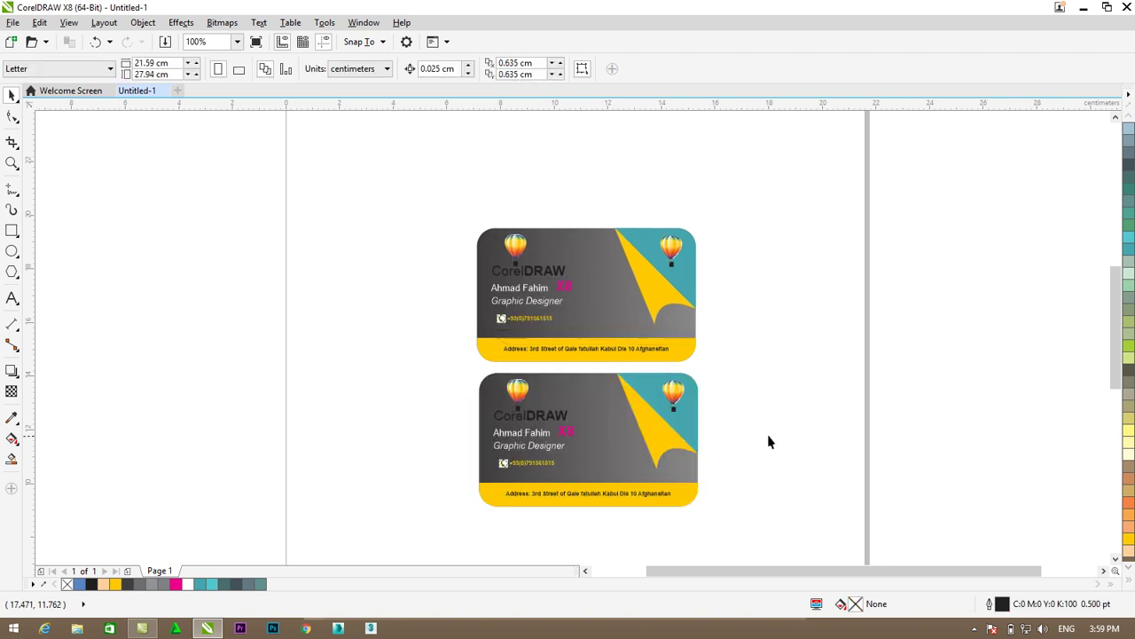
{"action": "mouse_move", "coordinate": [1120, 364]}
{"action": "left_mouse_down"}
{"action": "mouse_move", "coordinate": [1119, 399]}
{"action": "mouse_move", "coordinate": [1117, 383]}
{"action": "left_mouse_up"}
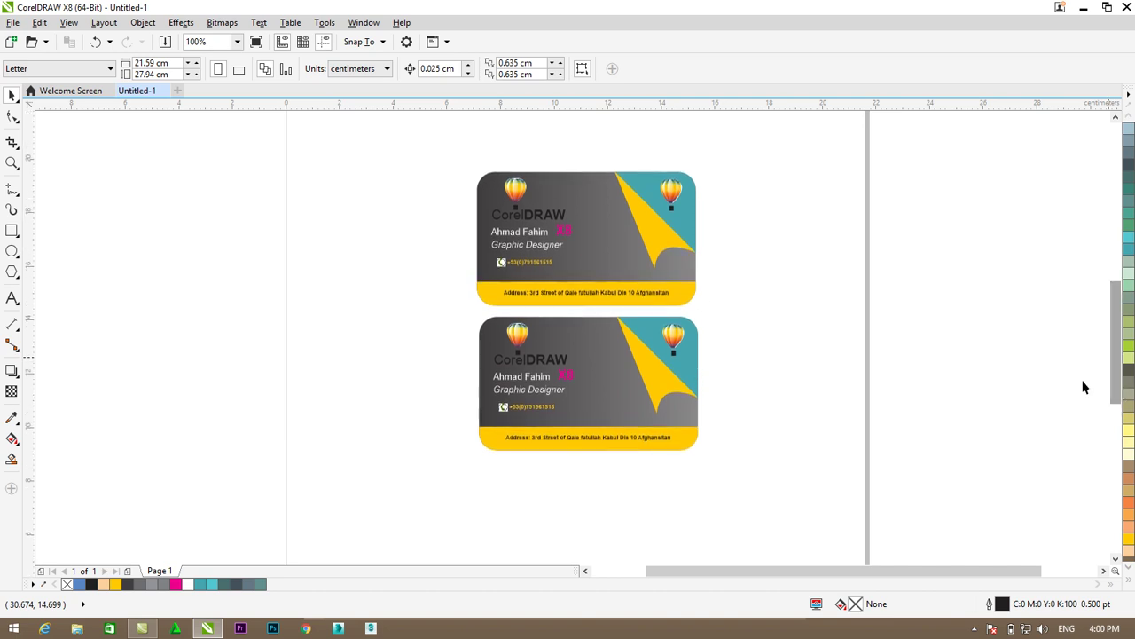
{"action": "scroll", "coordinate": [900, 373], "scroll_direction": "down", "scroll_amount": 1}
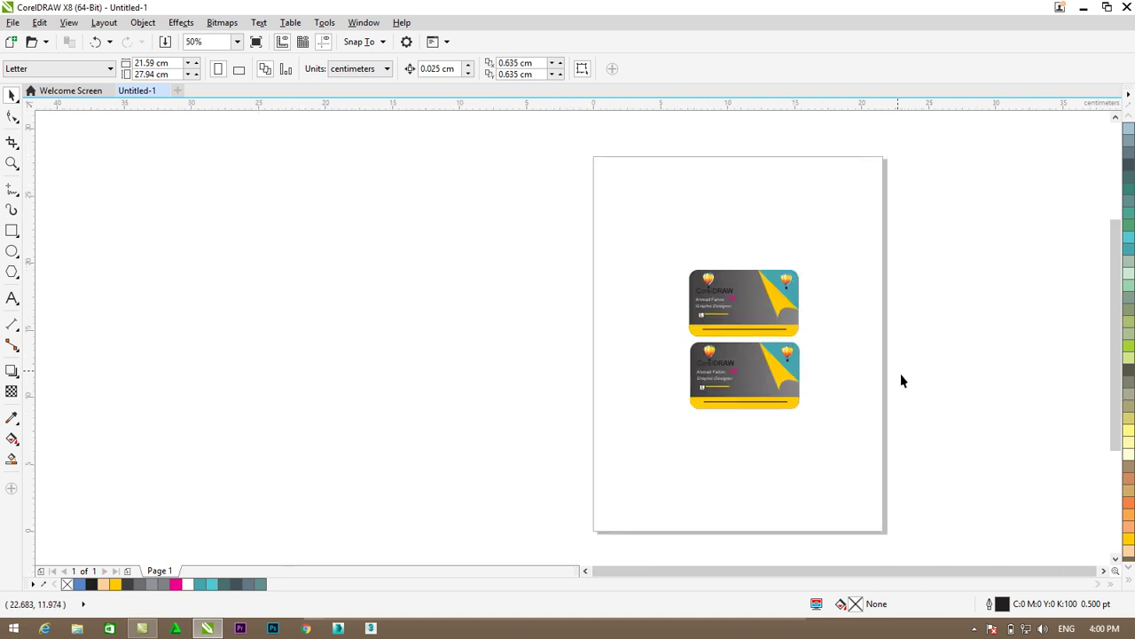